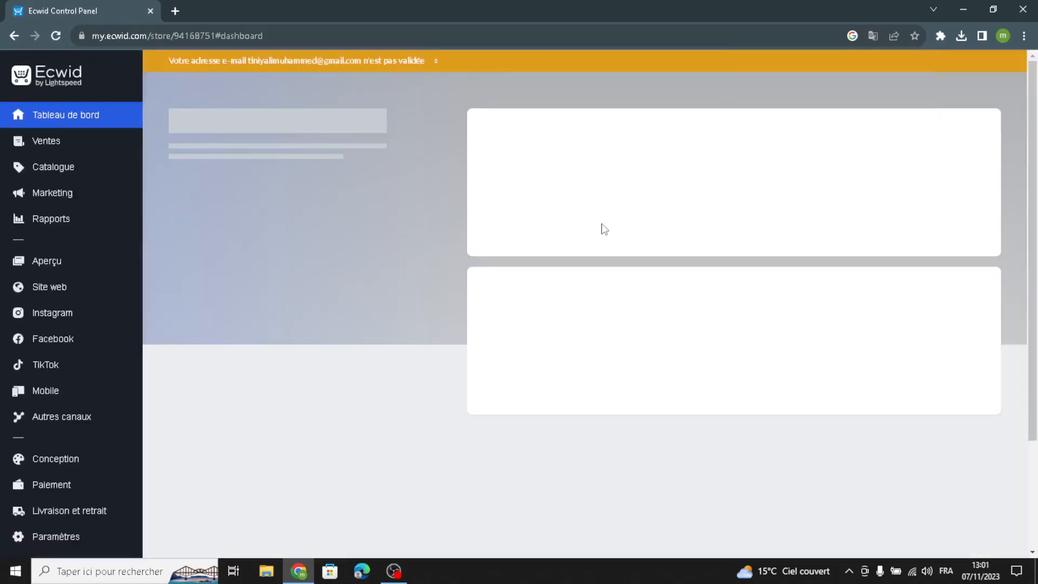
# - Translate the store dashboard page from French to English and dismiss the translation pop-up
pyautogui.rightClick(599, 227)
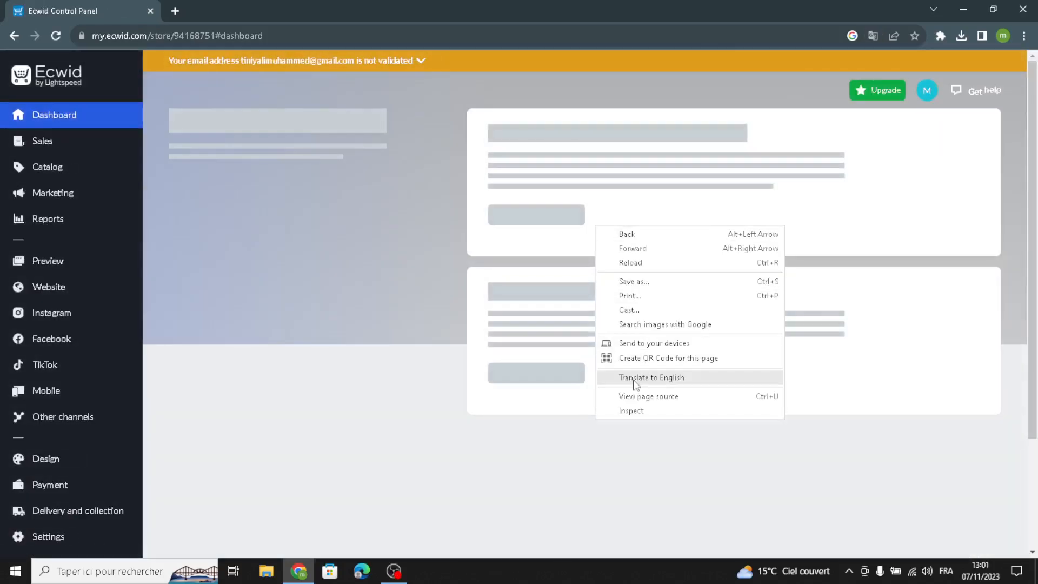
pyautogui.click(636, 379)
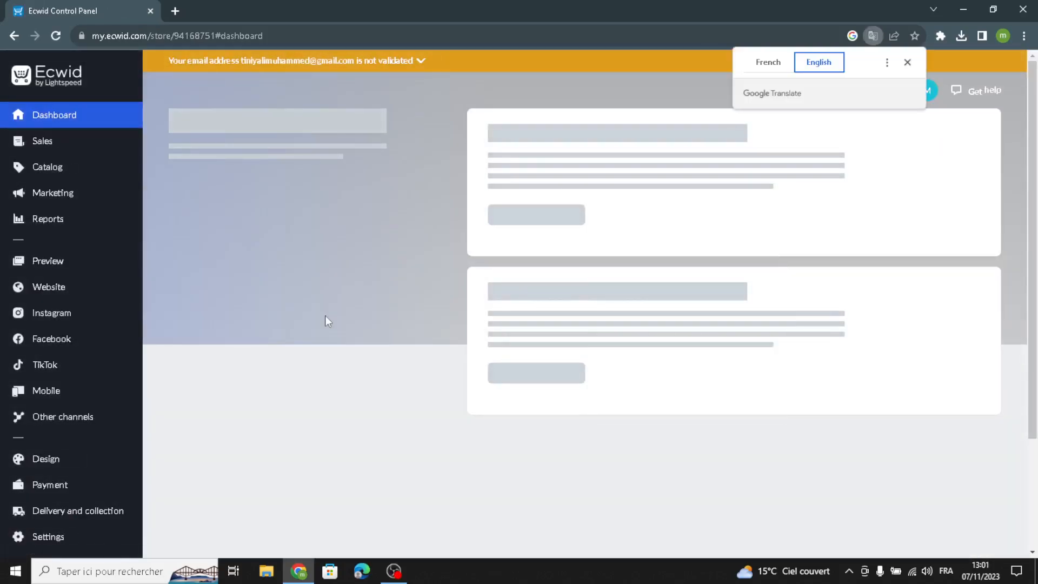
pyautogui.moveTo(55, 132)
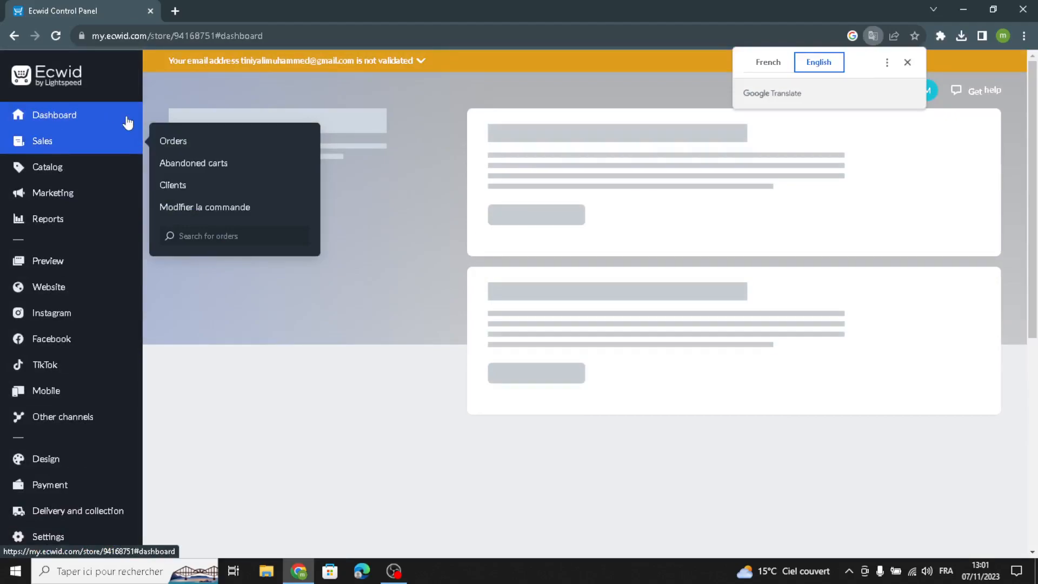
pyautogui.click(907, 62)
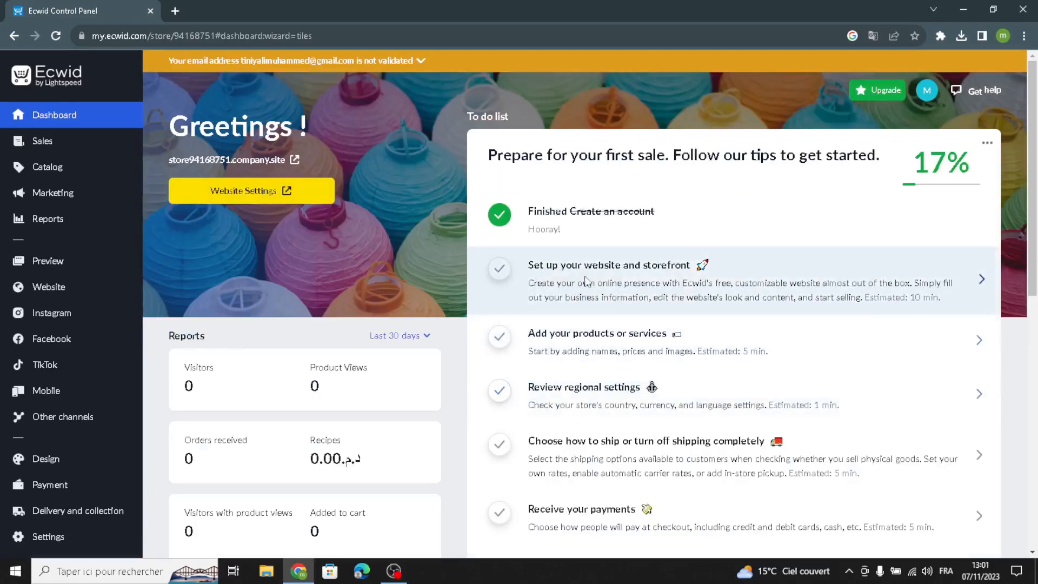
# - Open the website editor from the website and storefront setup task, and bring up the template gallery in its settings
pyautogui.click(586, 279)
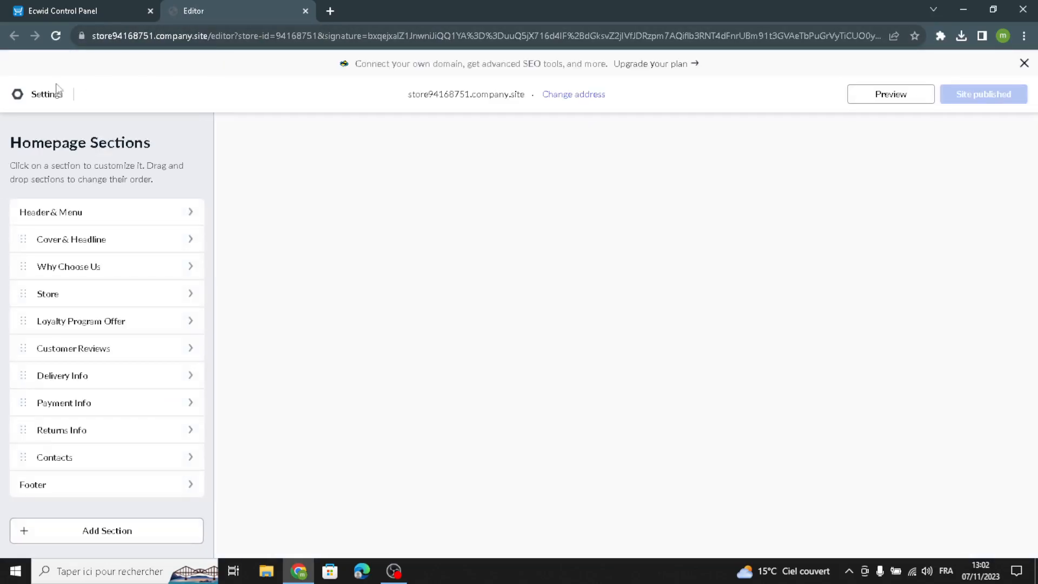
pyautogui.click(54, 92)
pyautogui.click(266, 214)
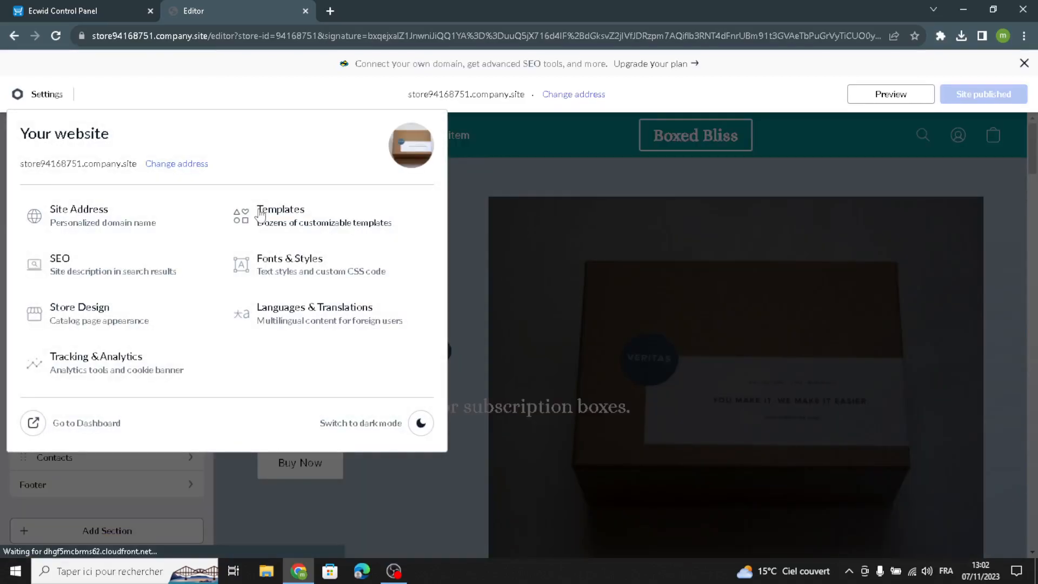
# - Browse the full template gallery to compare the available site designs and their style categories
pyautogui.scroll(-18, 389, 341)
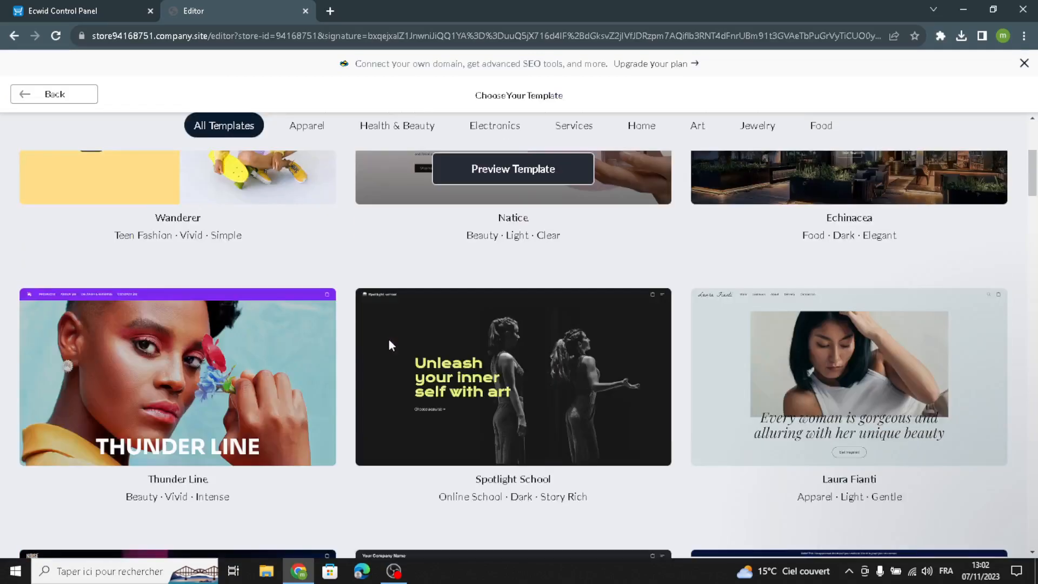
pyautogui.scroll(-1, 405, 407)
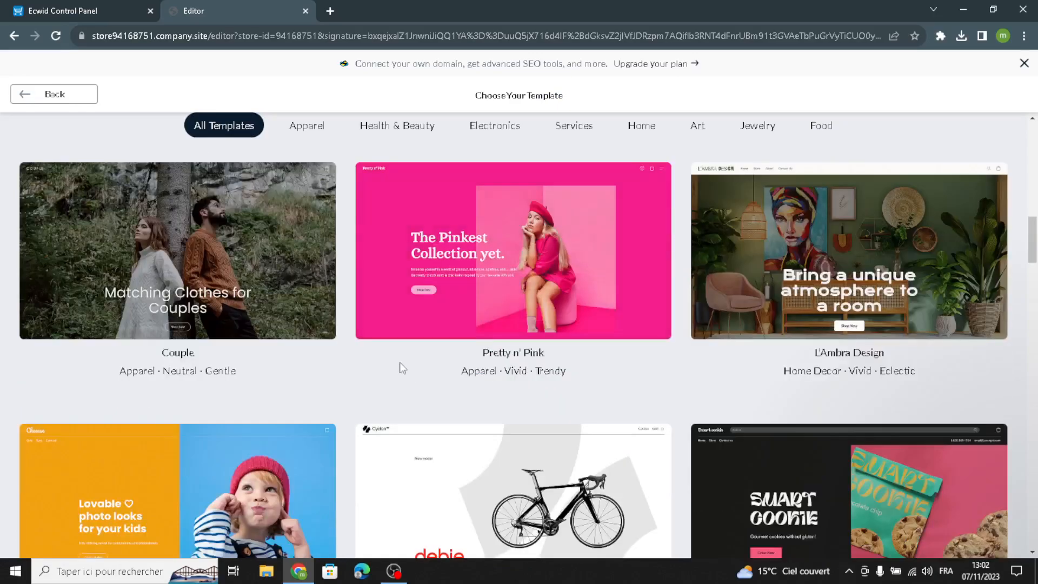
pyautogui.scroll(-12, 751, 403)
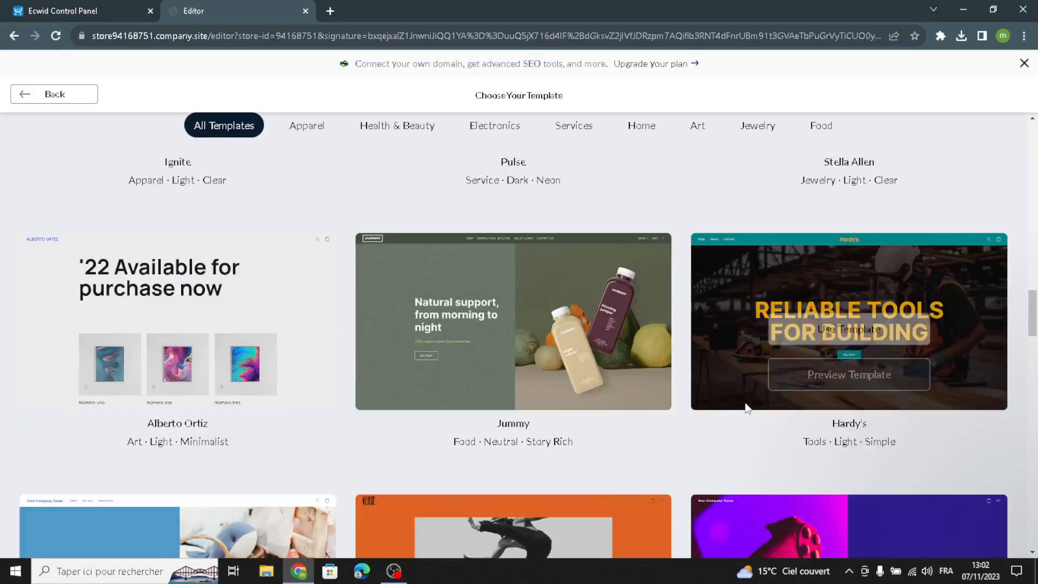
pyautogui.scroll(-6, 745, 408)
pyautogui.scroll(-11, 743, 404)
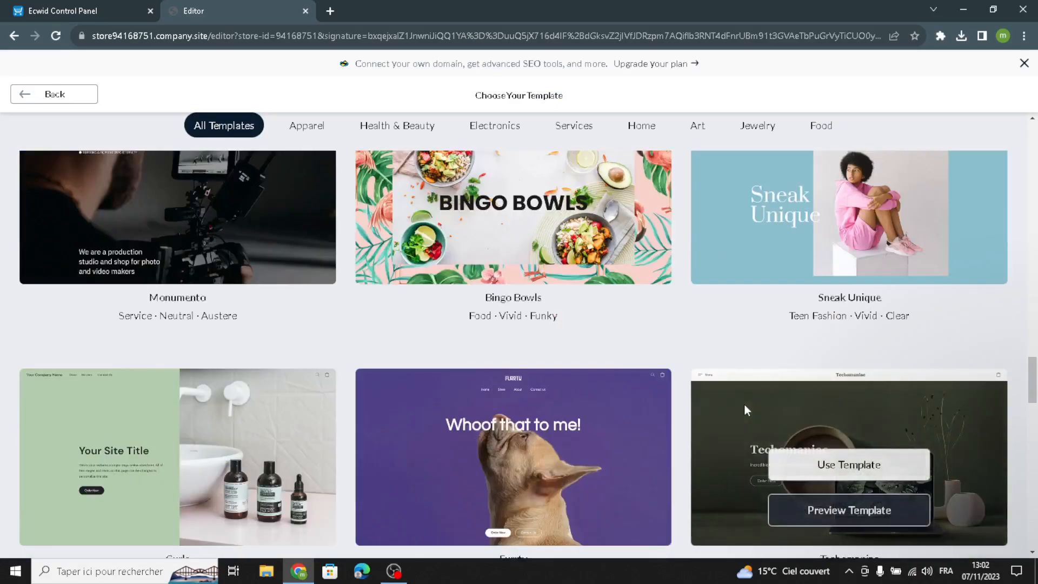
pyautogui.scroll(6, 743, 405)
pyautogui.scroll(20, 743, 407)
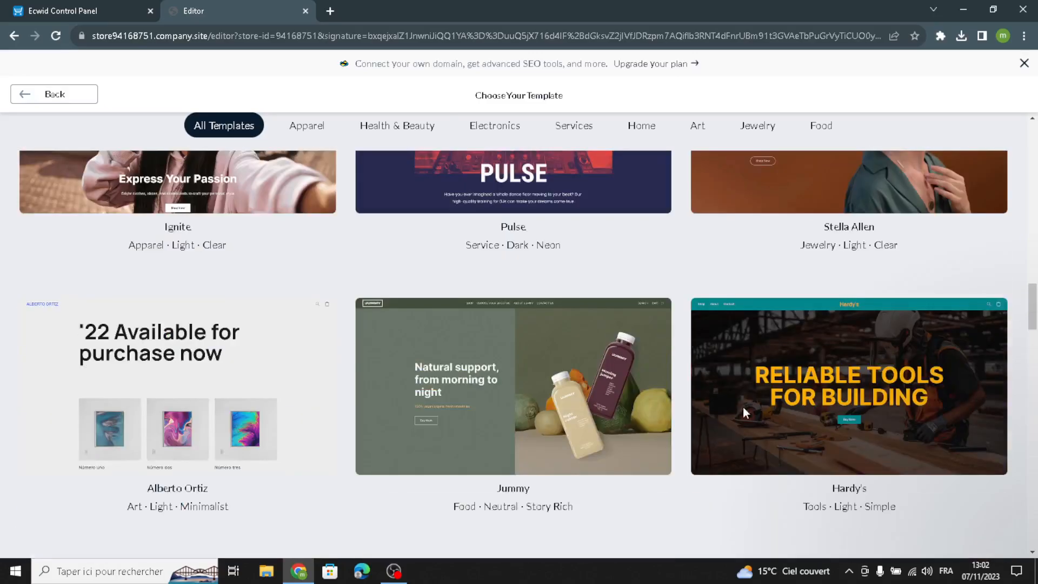
pyautogui.scroll(10, 743, 407)
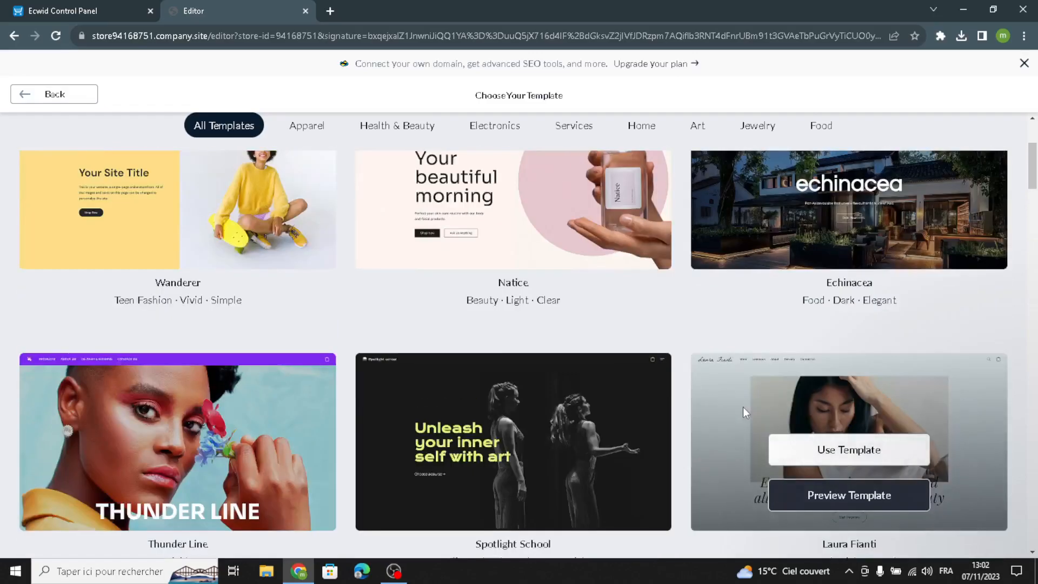
pyautogui.scroll(3, 743, 407)
pyautogui.scroll(-16, 743, 407)
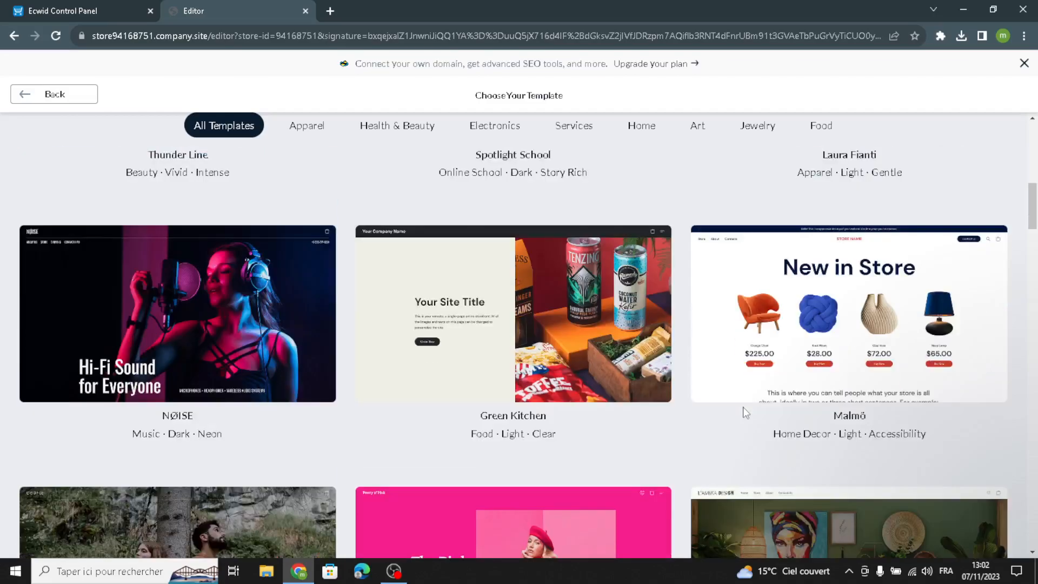
pyautogui.scroll(-12, 744, 413)
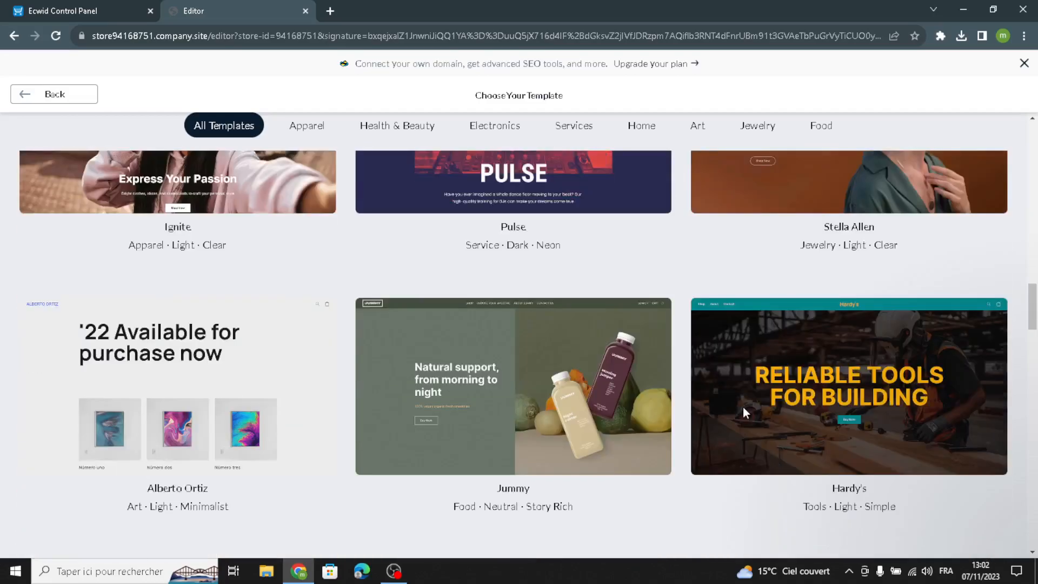
pyautogui.scroll(-12, 744, 412)
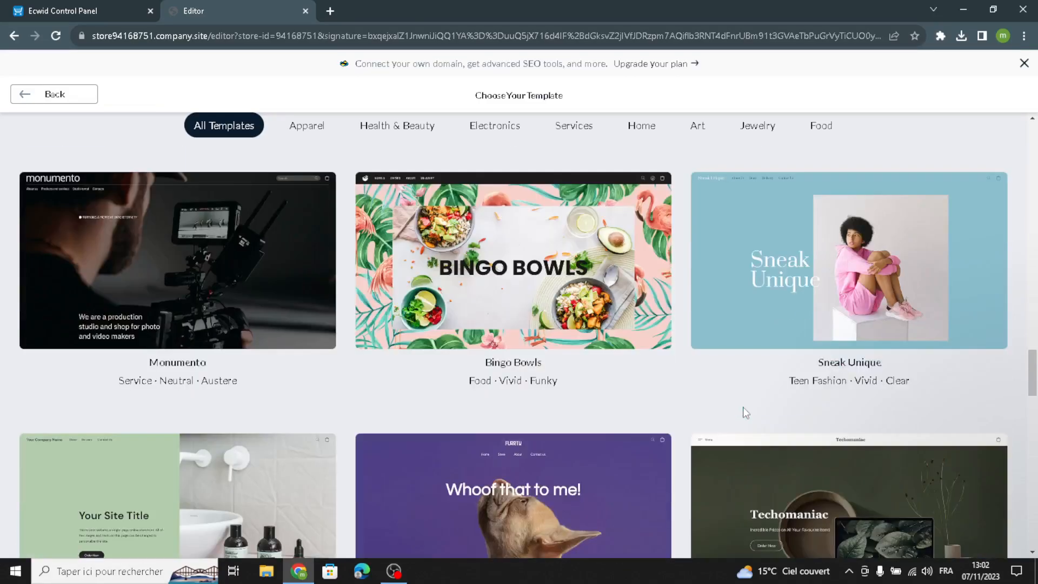
pyautogui.scroll(-12, 743, 411)
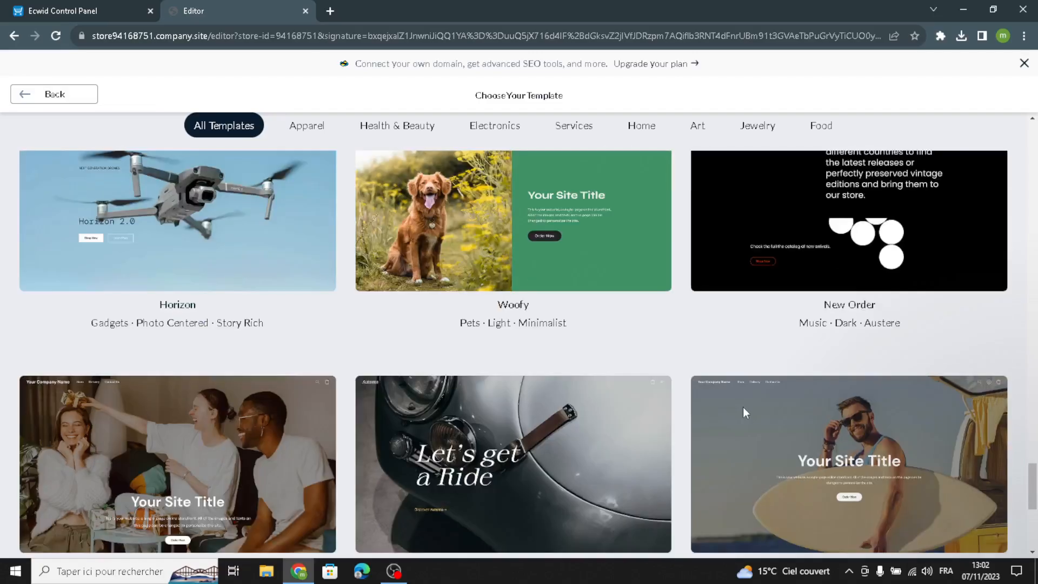
pyautogui.scroll(20, 745, 411)
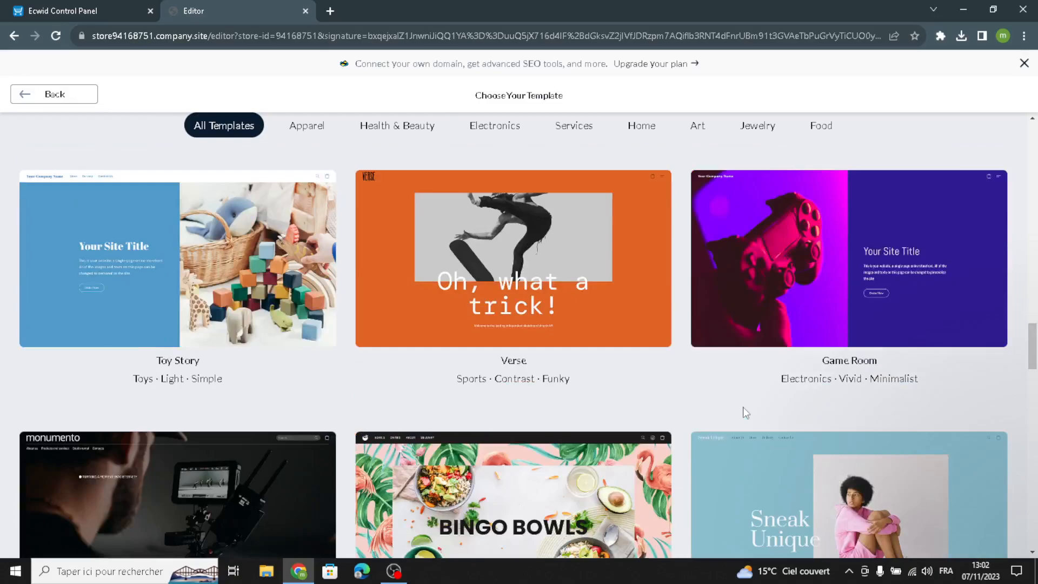
pyautogui.scroll(-6, 746, 412)
pyautogui.scroll(16, 746, 412)
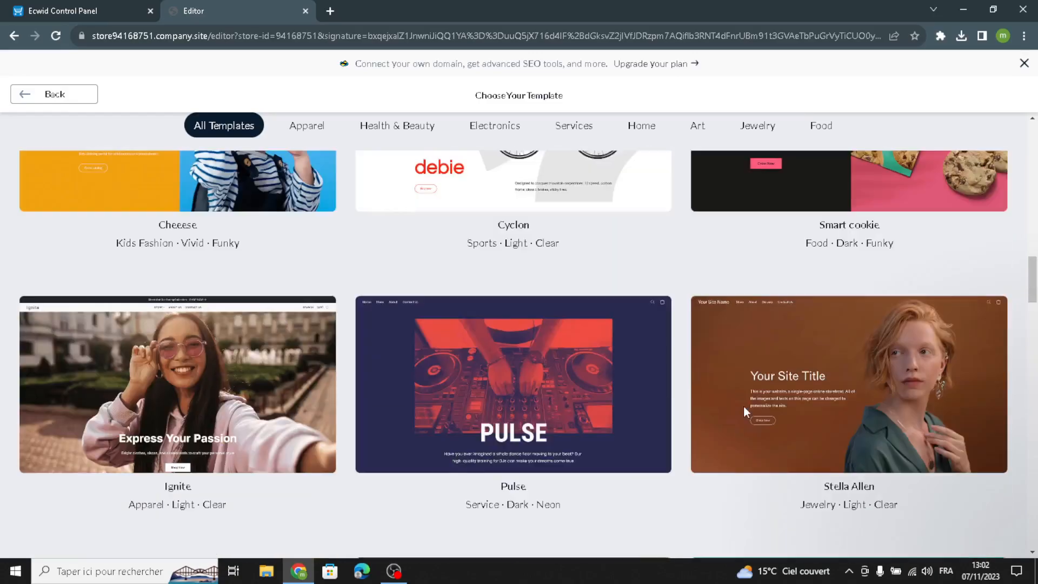
pyautogui.moveTo(744, 407)
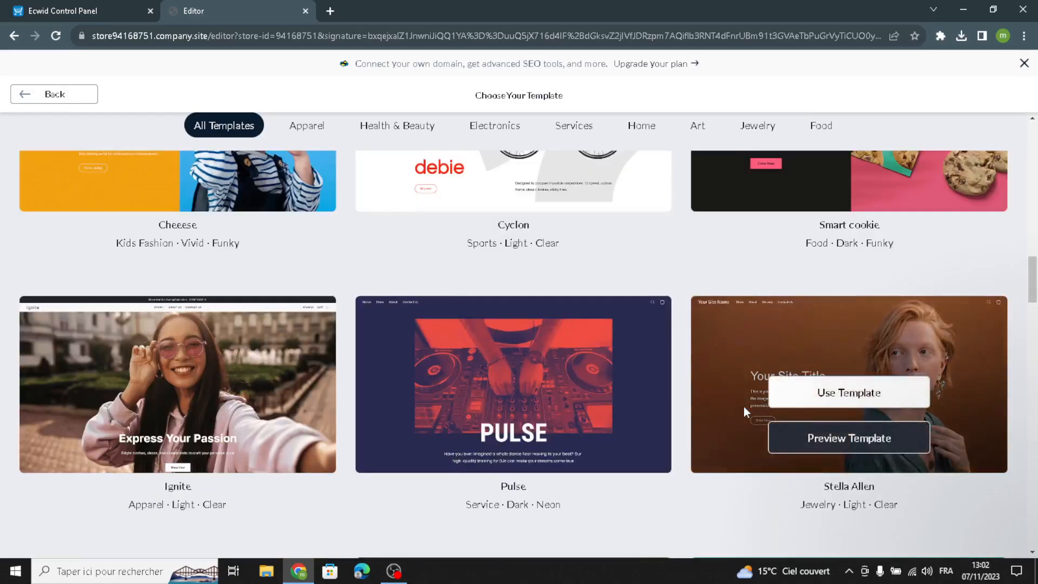
pyautogui.scroll(4, 615, 356)
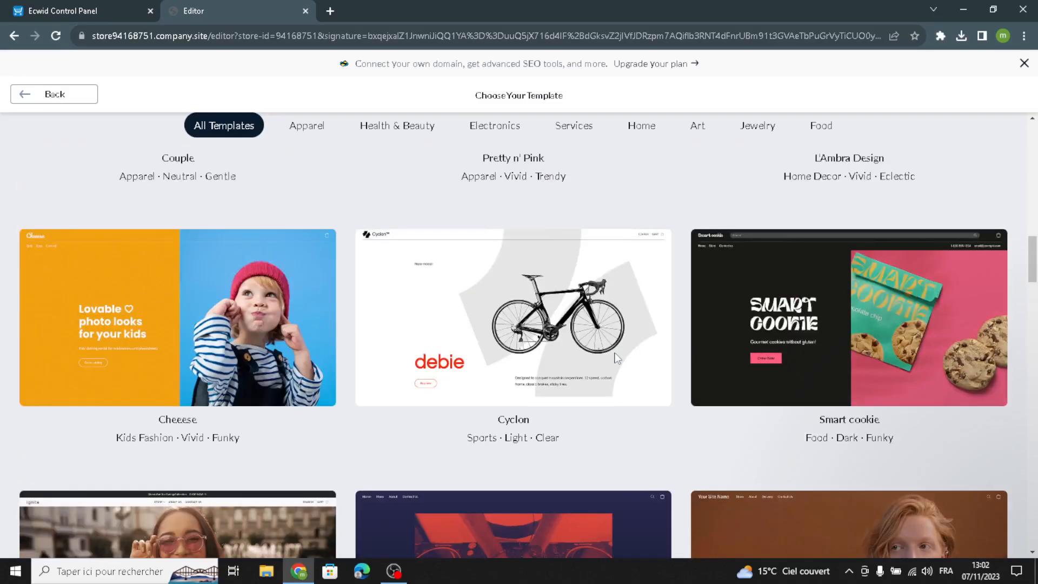
pyautogui.scroll(8, 614, 356)
pyautogui.scroll(-4, 614, 357)
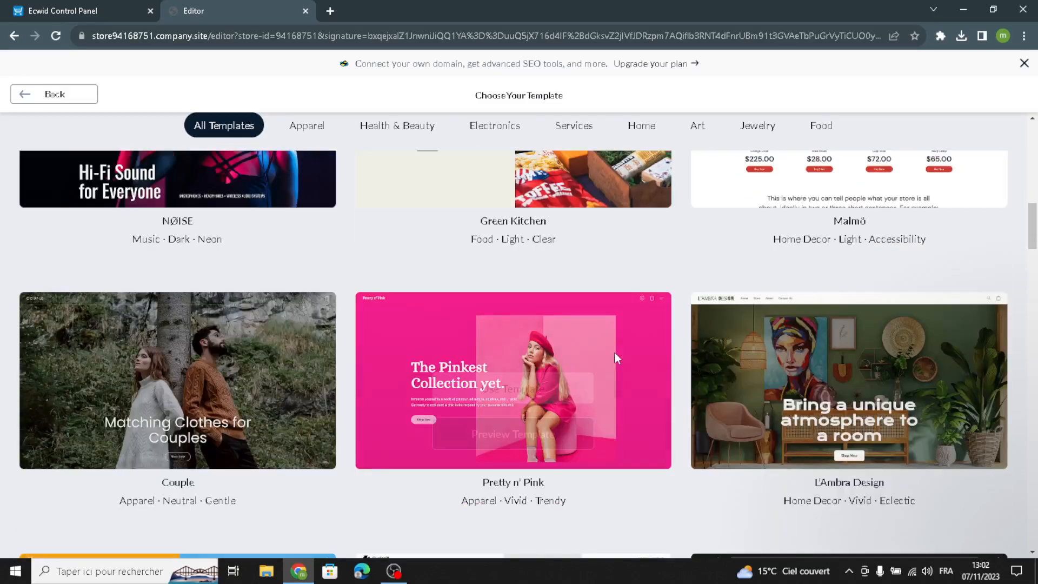
pyautogui.scroll(7, 615, 356)
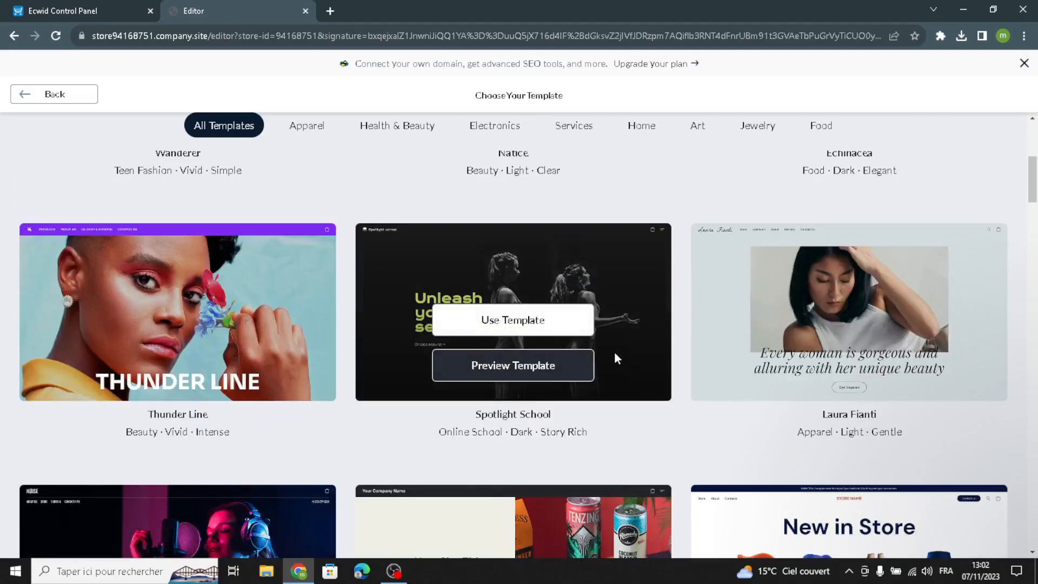
pyautogui.scroll(-11, 616, 358)
pyautogui.scroll(-6, 616, 357)
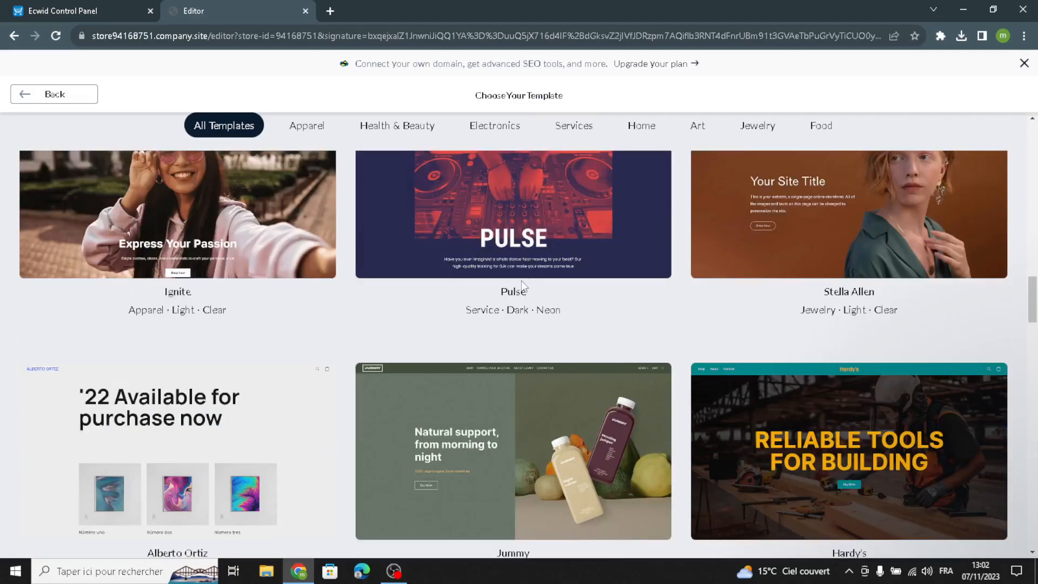
pyautogui.scroll(2, 521, 281)
pyautogui.moveTo(521, 267)
pyautogui.scroll(10, 521, 267)
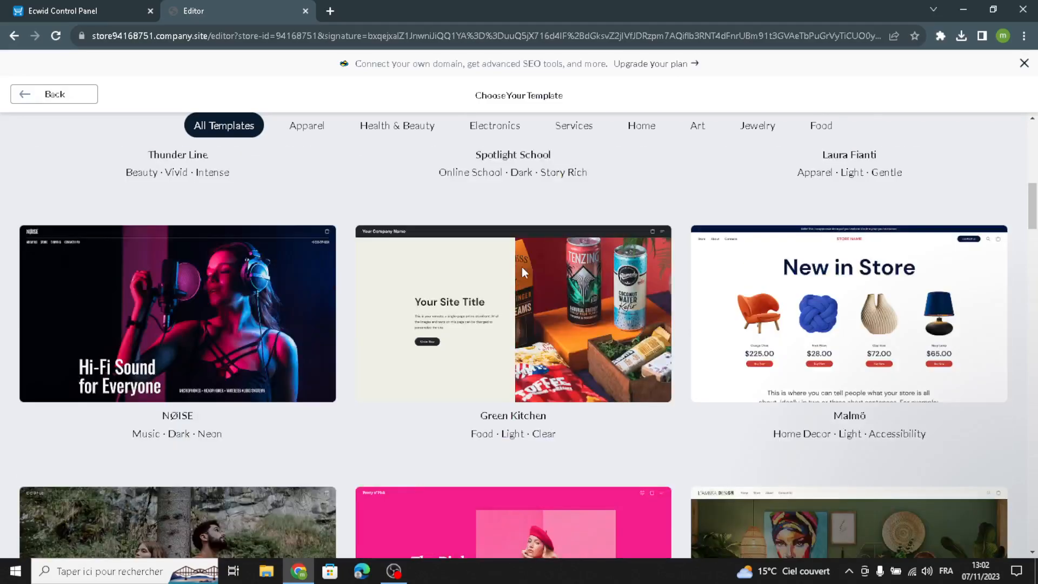
# - Apply the Spotlight School template to the website
pyautogui.moveTo(163, 281)
pyautogui.scroll(6, 640, 413)
pyautogui.moveTo(640, 414)
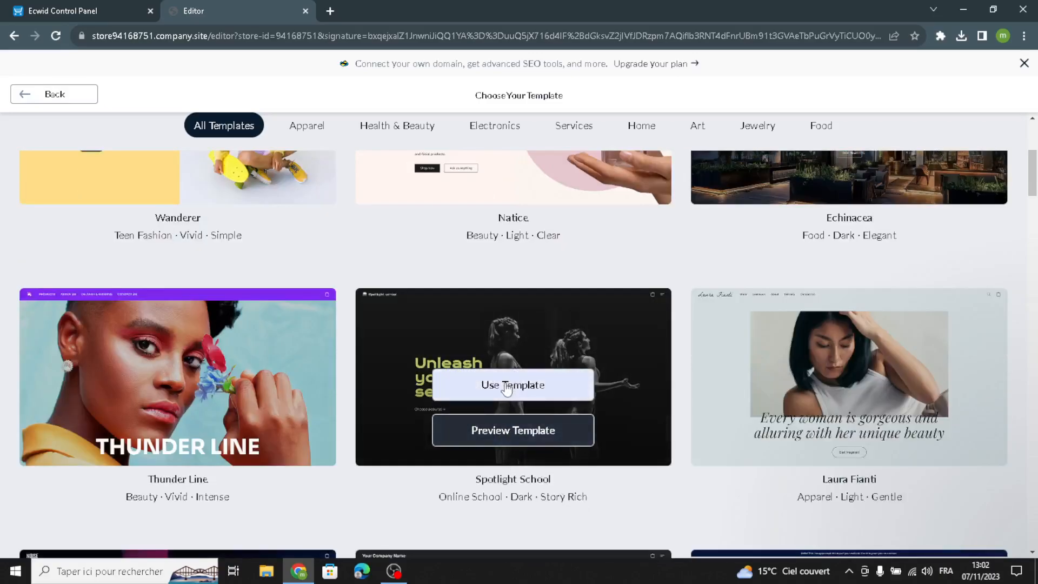
pyautogui.click(516, 394)
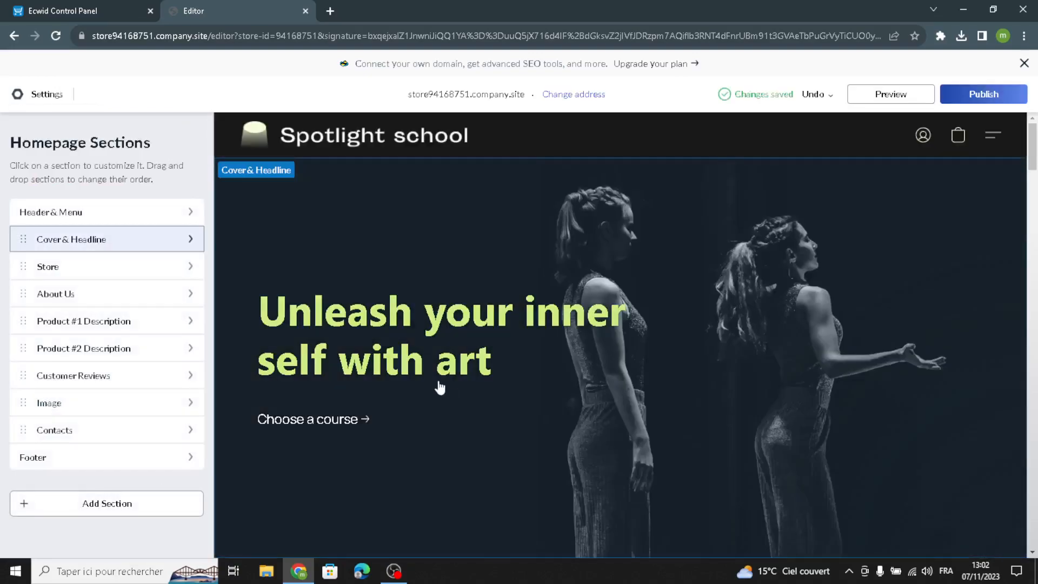
# - Change the site logo in the header to the Text type with the text "BelleBridal"
pyautogui.click(172, 216)
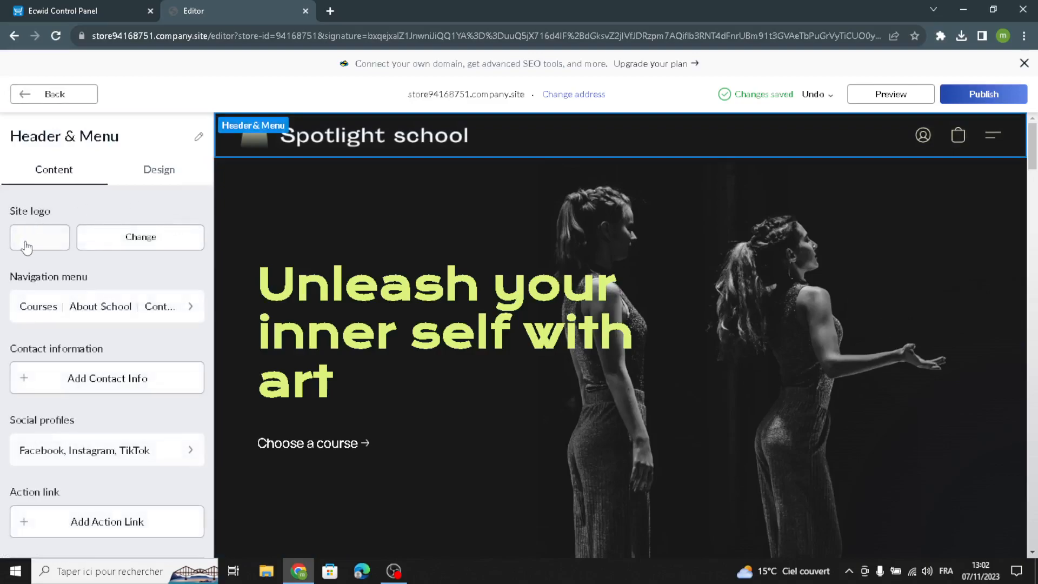
pyautogui.click(27, 247)
pyautogui.click(83, 206)
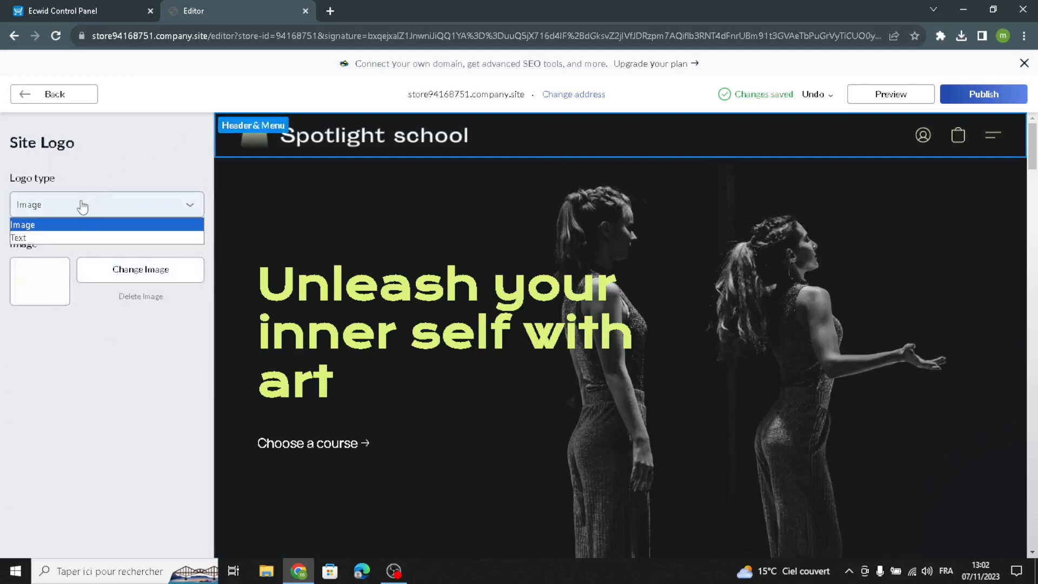
pyautogui.click(68, 236)
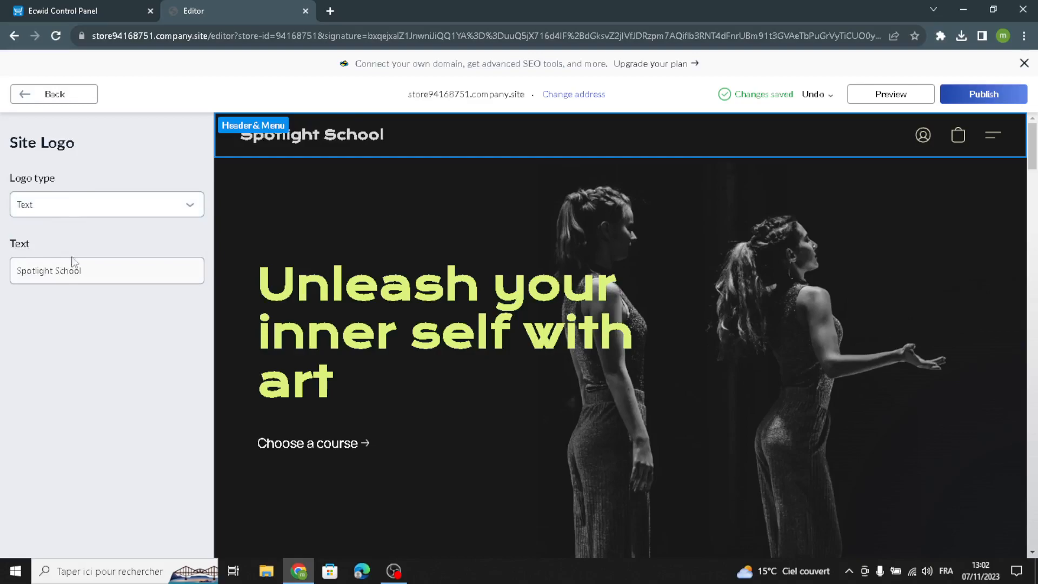
pyautogui.moveTo(81, 271); pyautogui.dragTo(16, 285)
pyautogui.write('BelleBridal')
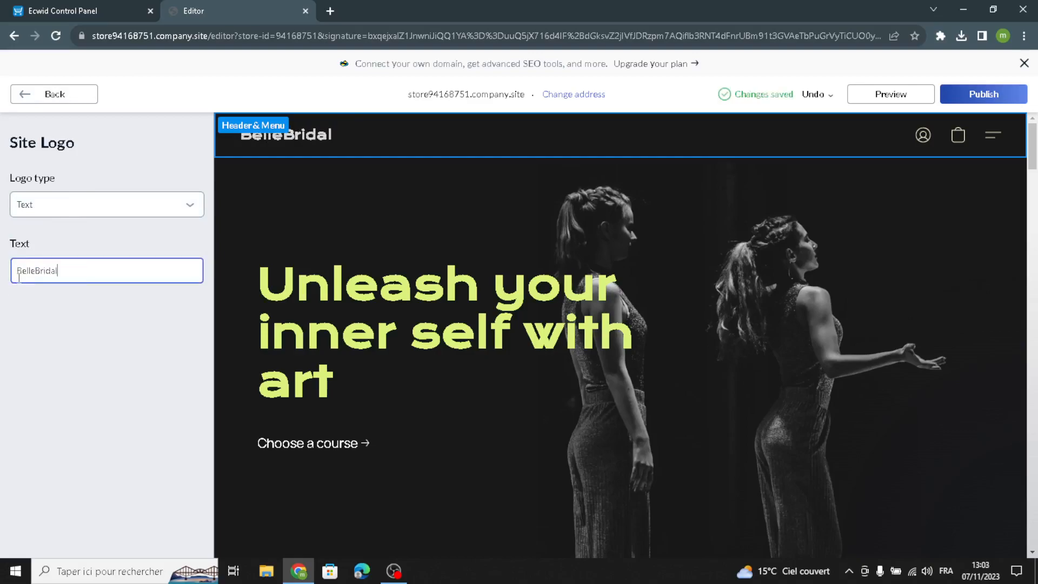
pyautogui.click(55, 94)
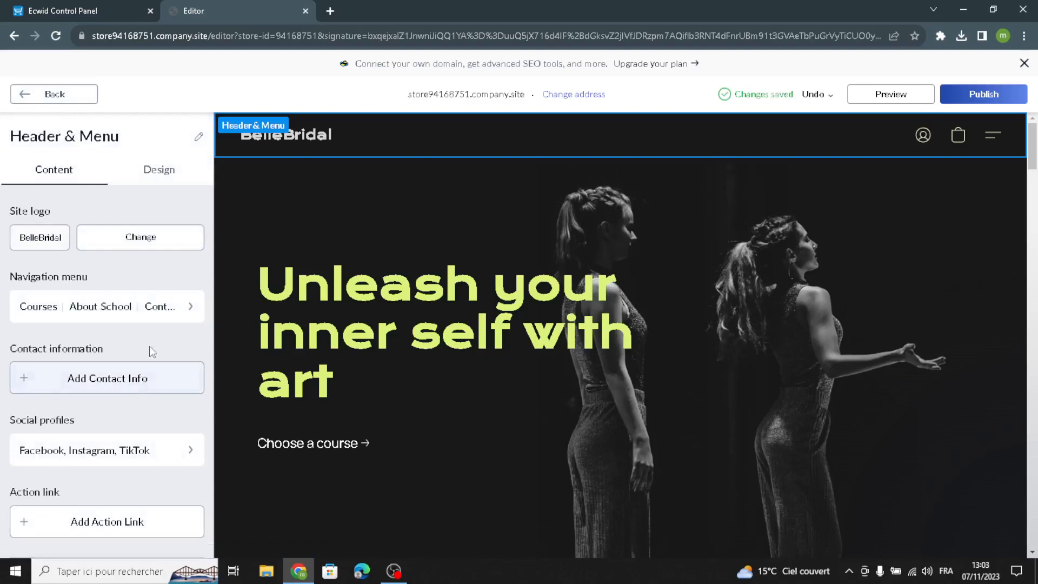
# - Delete the Contact Us and About School items from the header's navigation menu
pyautogui.click(144, 307)
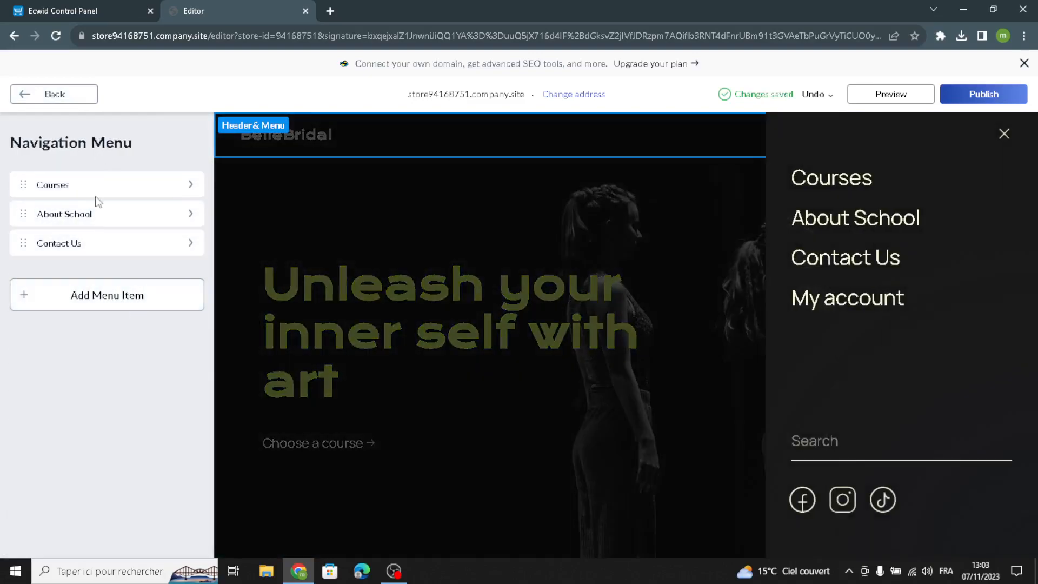
pyautogui.click(121, 242)
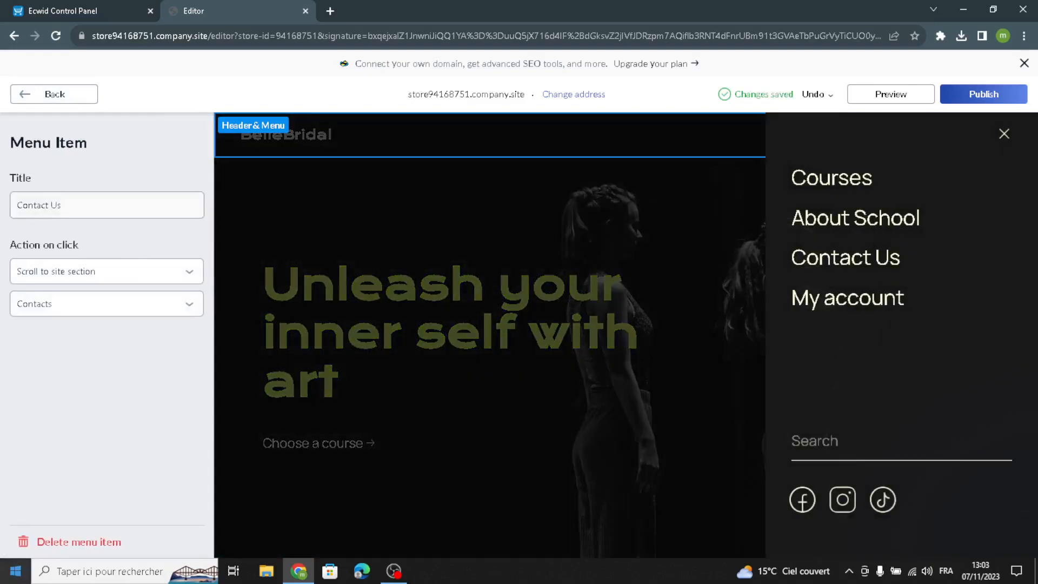
pyautogui.click(38, 544)
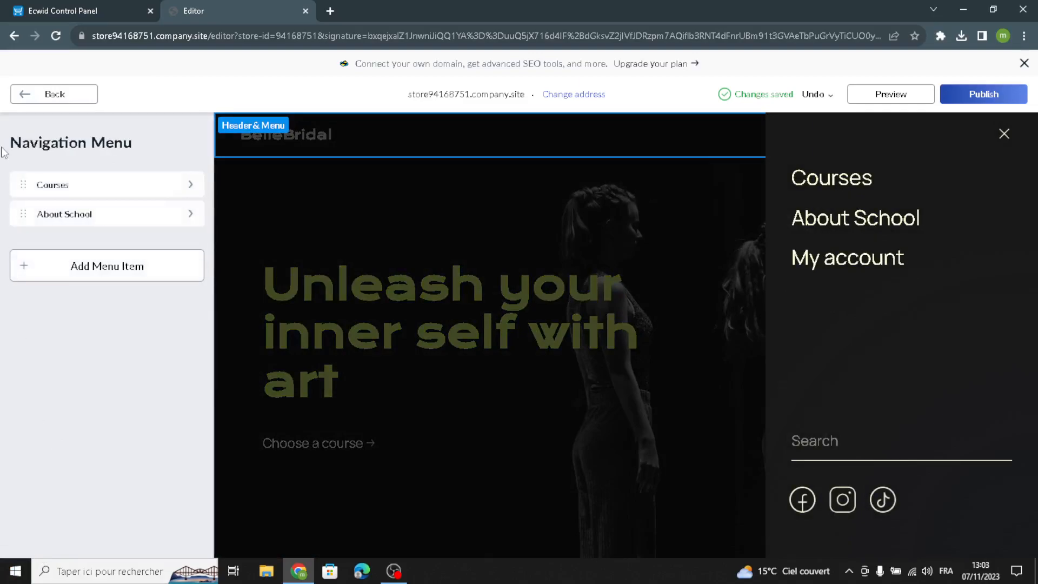
pyautogui.click(41, 212)
pyautogui.click(39, 542)
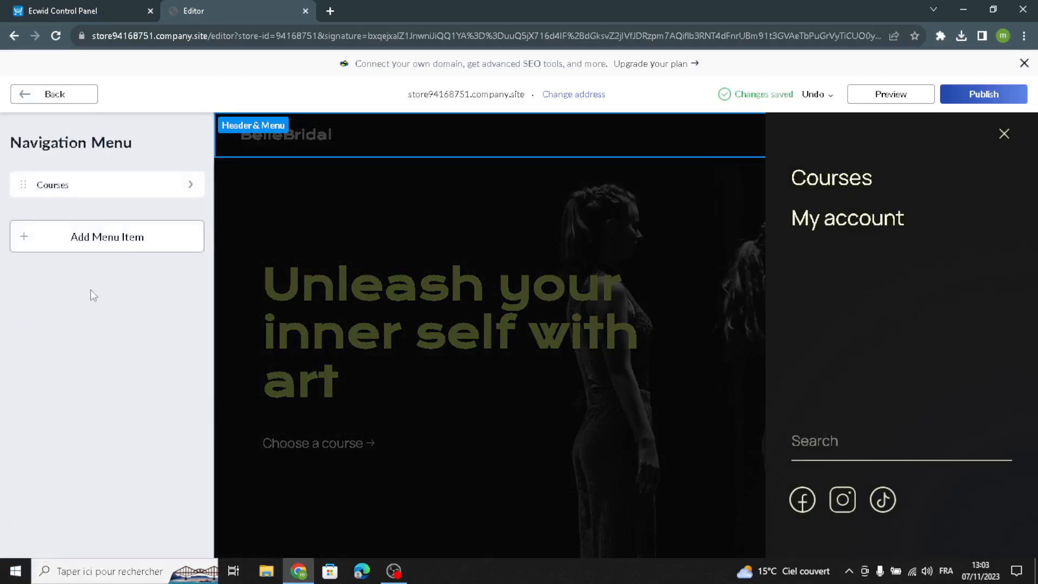
# - Delete the Courses item from the navigation menu and add a new menu item with its default title
pyautogui.click(98, 198)
pyautogui.click(70, 543)
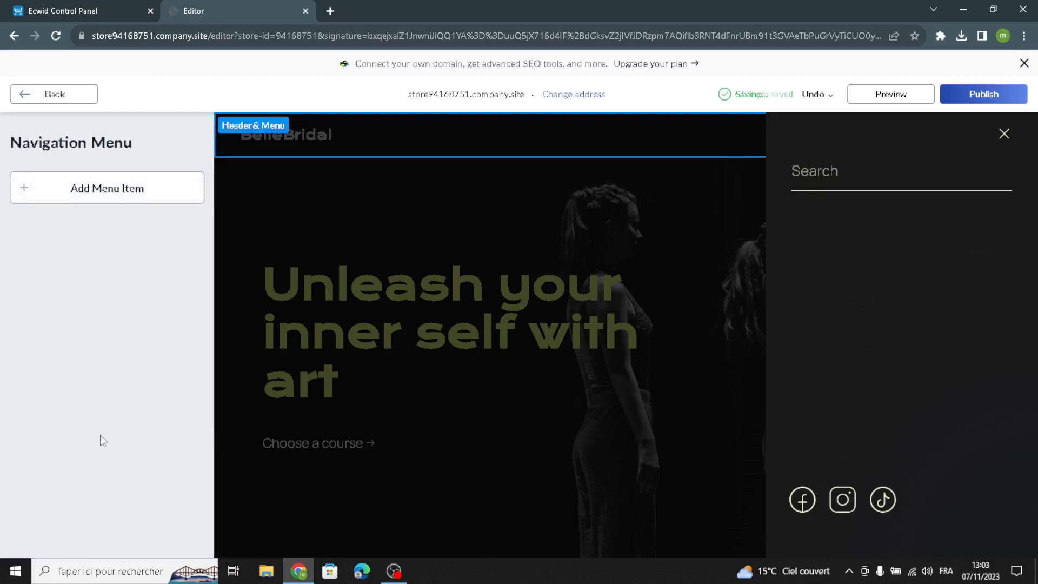
pyautogui.click(136, 198)
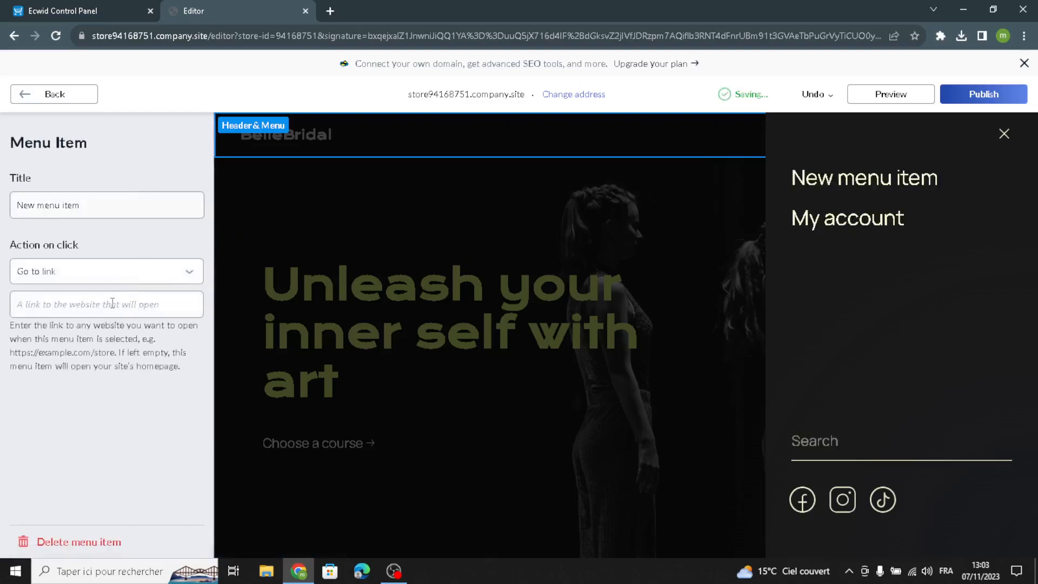
pyautogui.click(64, 92)
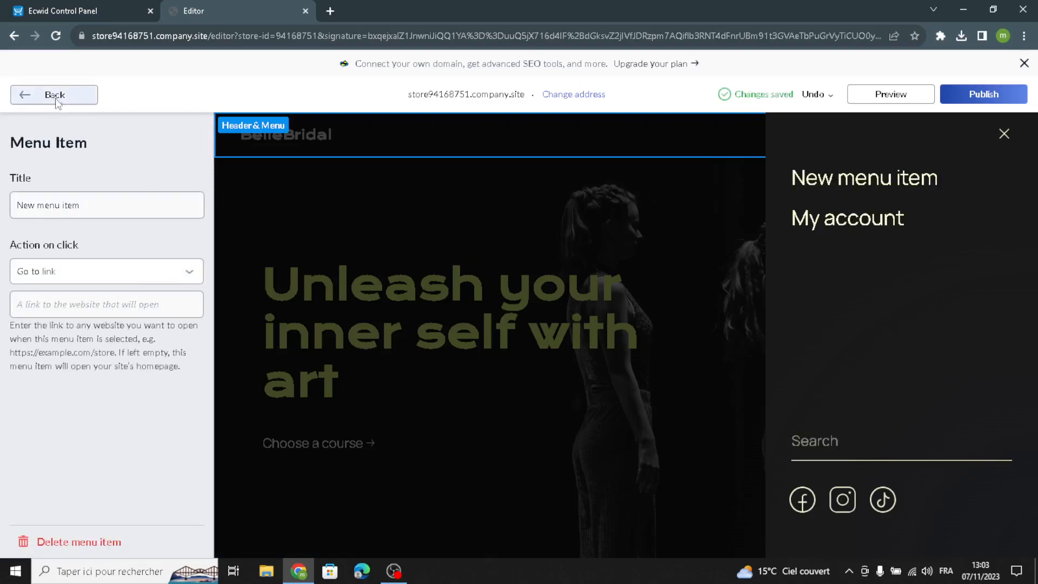
pyautogui.click(96, 103)
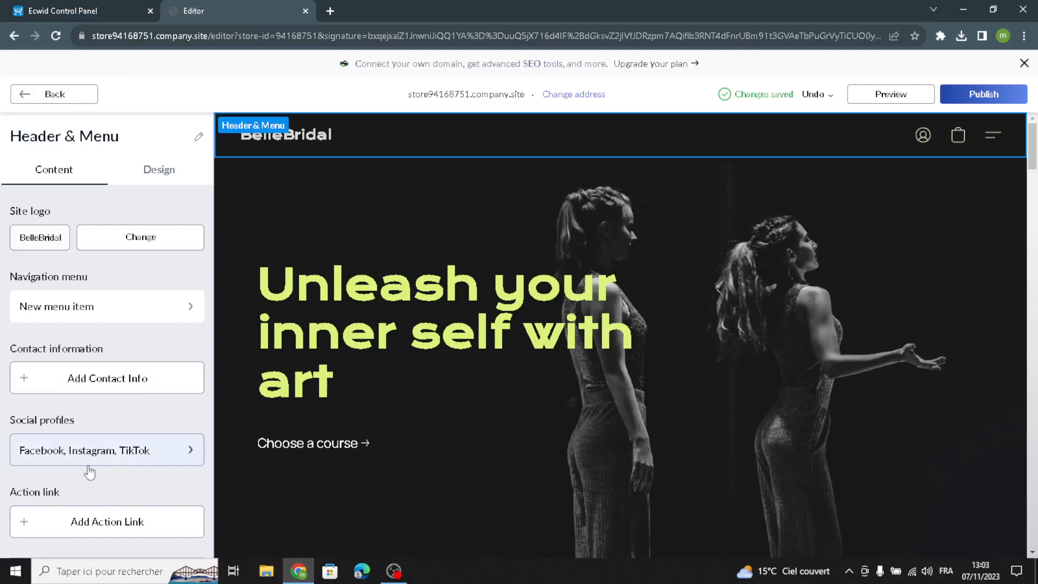
# - Switch the header to the layout with the menu before a centred logo, and set the site logo's font to Alice at size 26
pyautogui.click(157, 173)
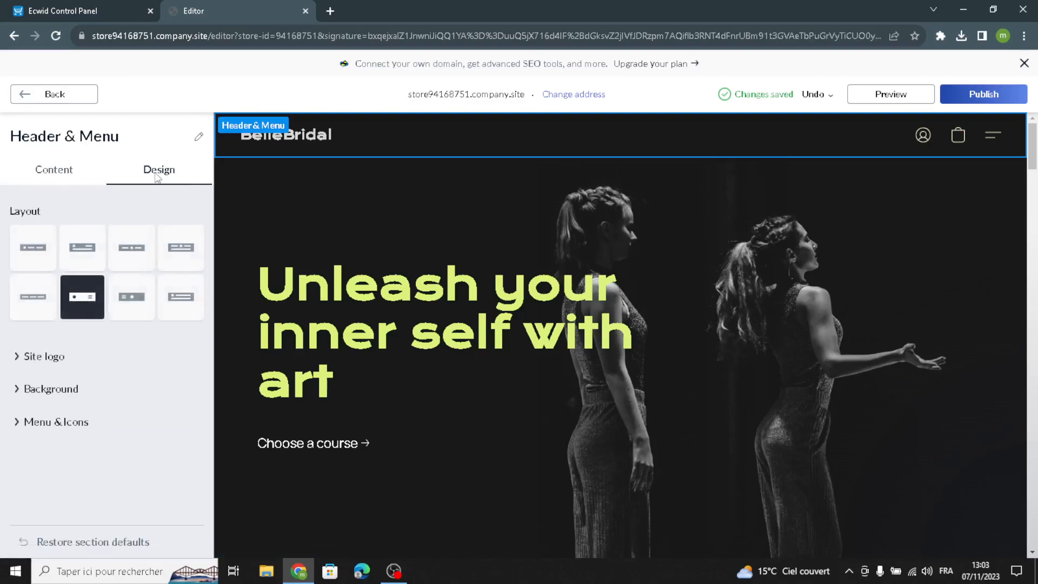
pyautogui.click(144, 247)
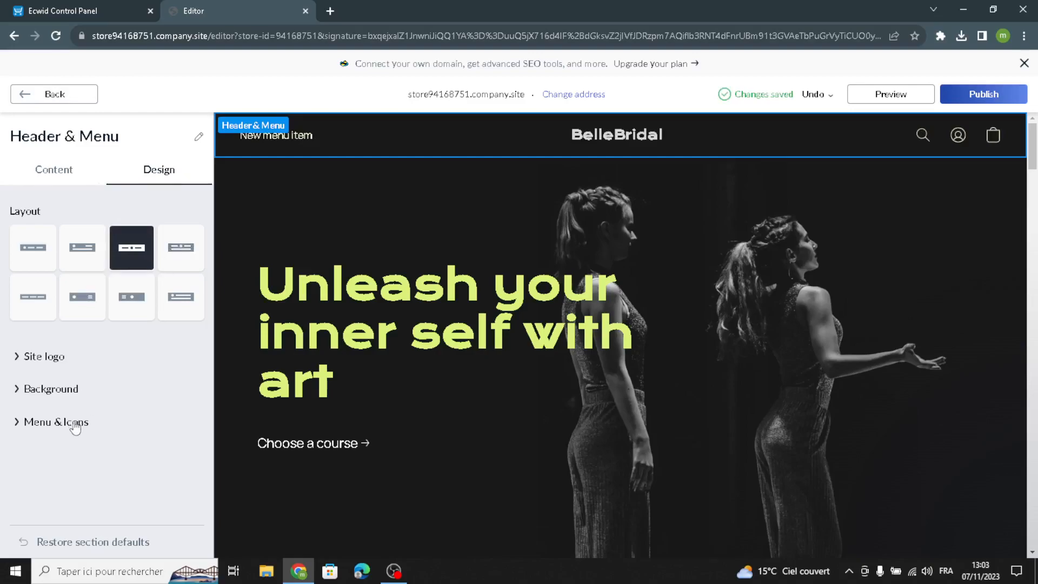
pyautogui.click(58, 358)
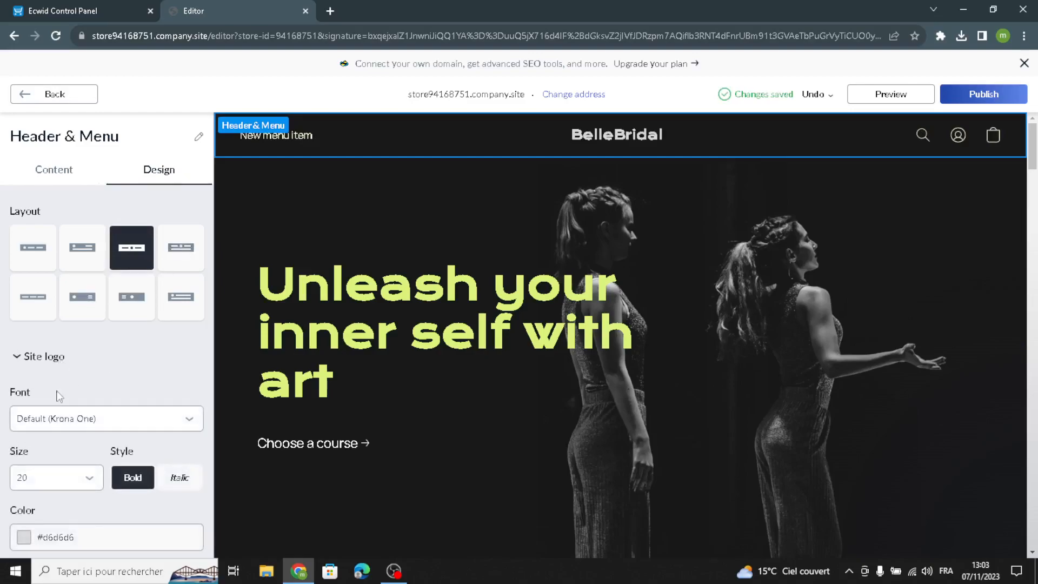
pyautogui.click(71, 431)
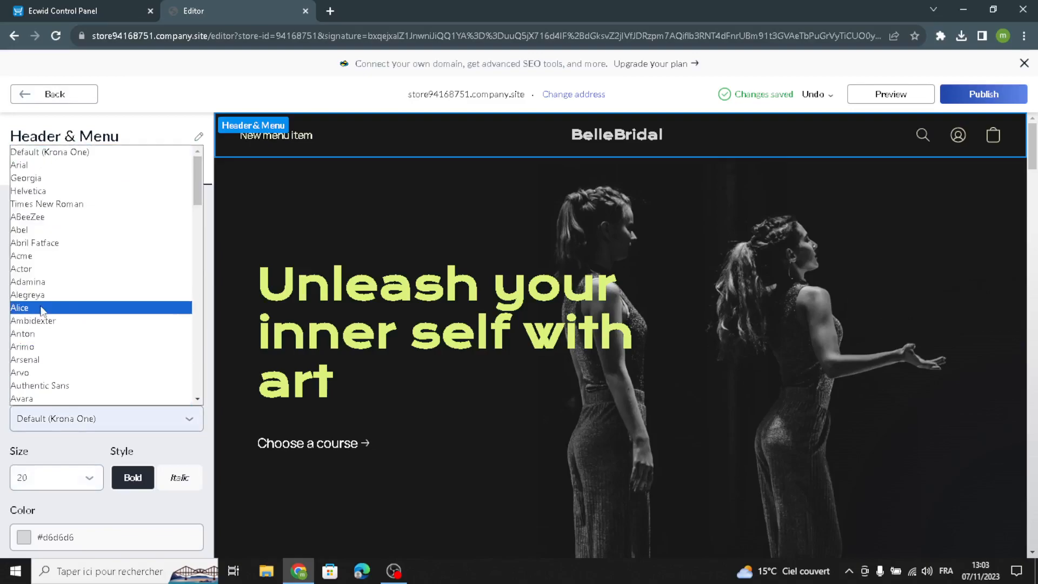
pyautogui.click(46, 307)
pyautogui.click(28, 481)
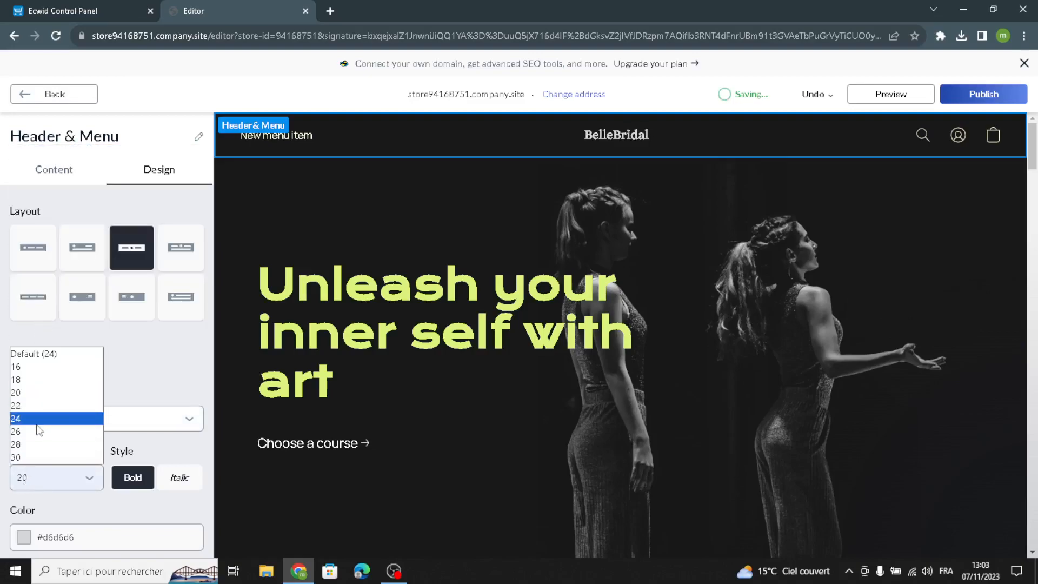
pyautogui.click(43, 422)
# - Set the site logo's colour to the green swatch #687D70, add a frame outline around it, and return to the homepage sections
pyautogui.click(24, 537)
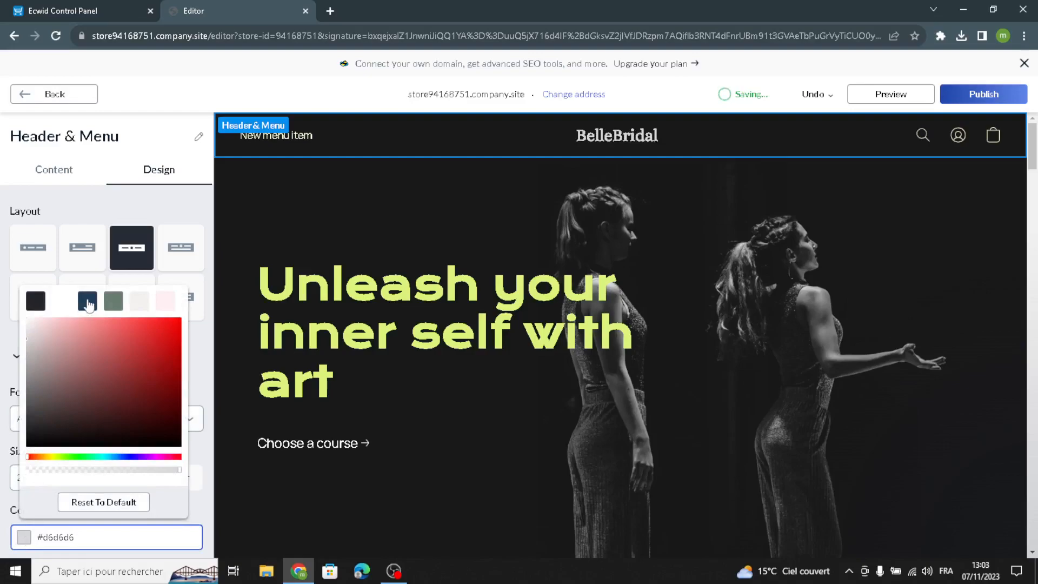
pyautogui.click(114, 301)
pyautogui.click(3, 468)
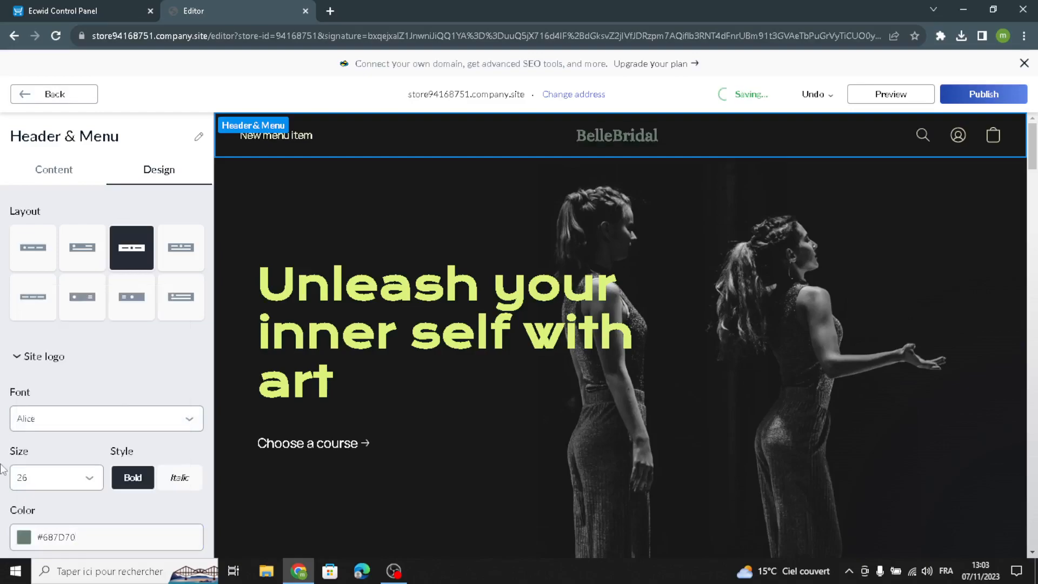
pyautogui.scroll(-4, 20, 485)
pyautogui.click(16, 391)
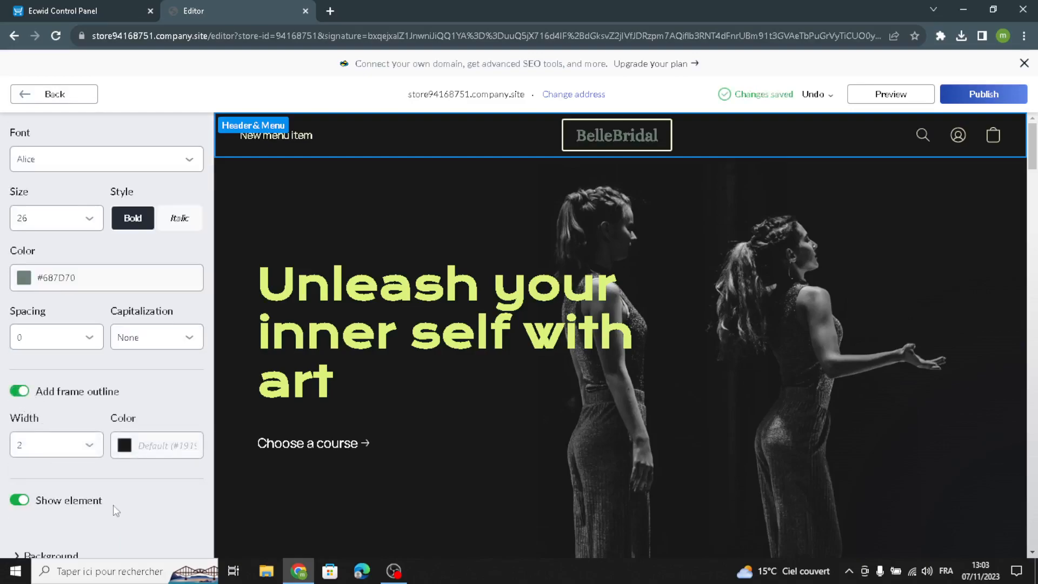
pyautogui.scroll(5, 130, 438)
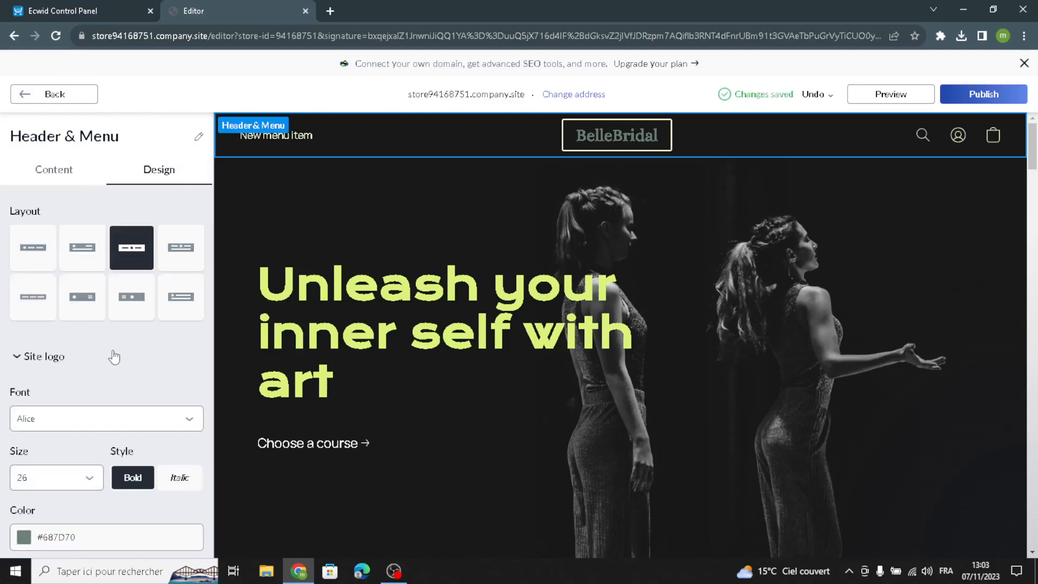
pyautogui.click(52, 99)
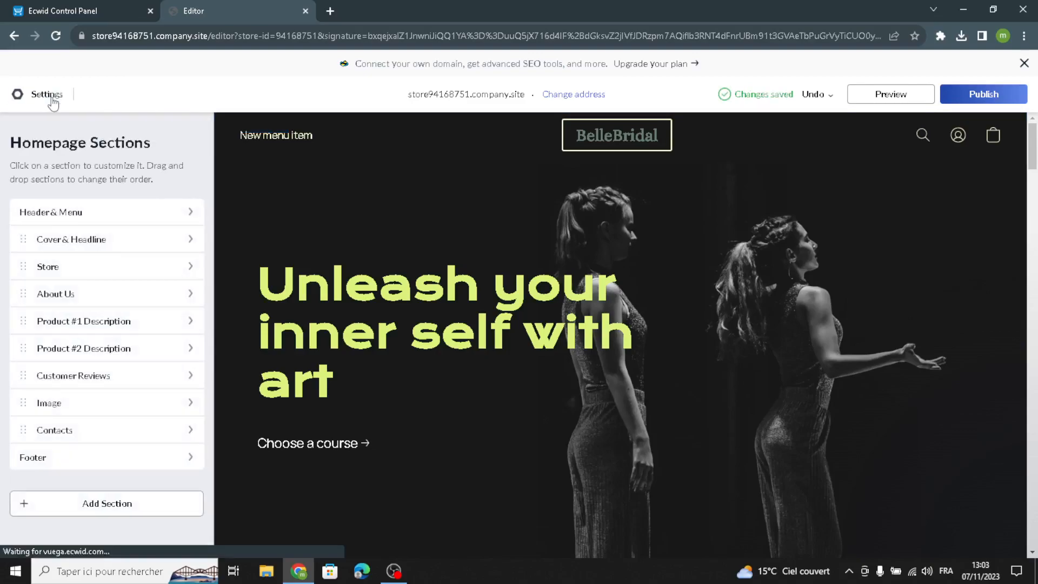
# - Change the title of the Cover & Headline section to "BelleBridal hub"
pyautogui.click(115, 240)
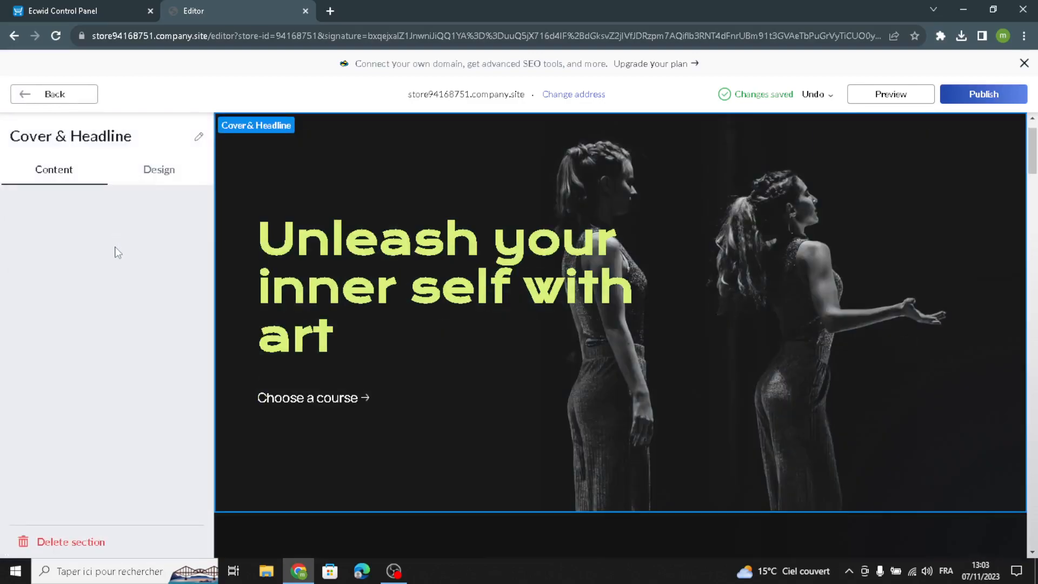
pyautogui.click(142, 243)
pyautogui.moveTo(162, 305); pyautogui.dragTo(2, 289)
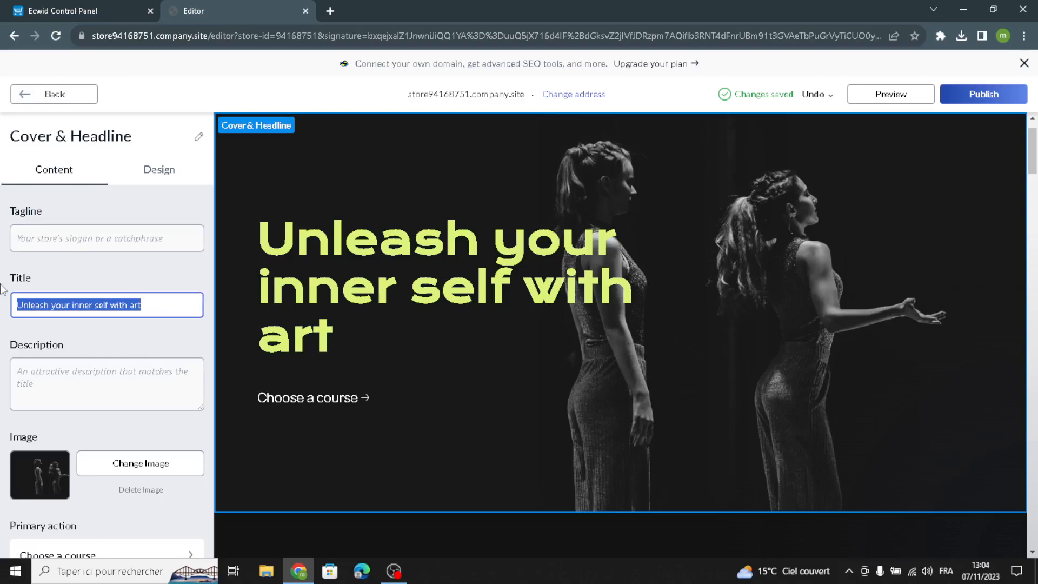
pyautogui.write('BelleBridal')
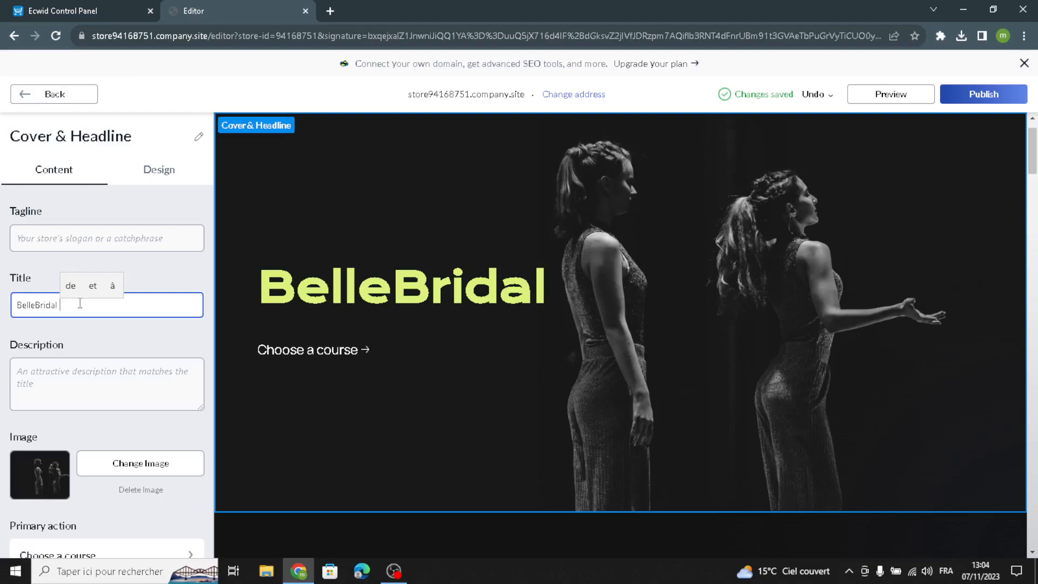
pyautogui.write('HUb')
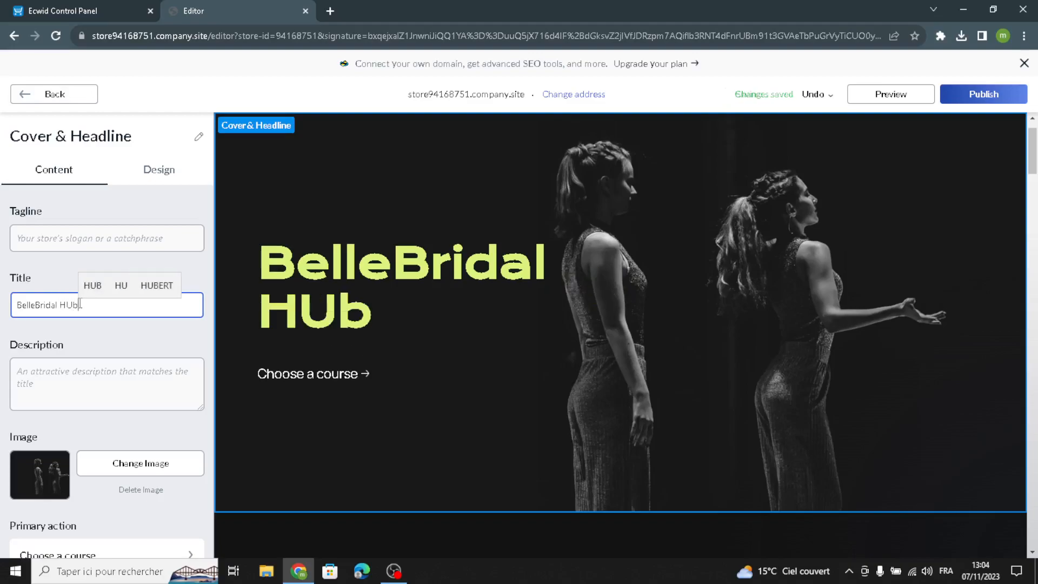
pyautogui.press('BackSpace')
pyautogui.press('BackSpace')
pyautogui.press('BackSpace')
pyautogui.press('BackSpace')
pyautogui.write('hub')
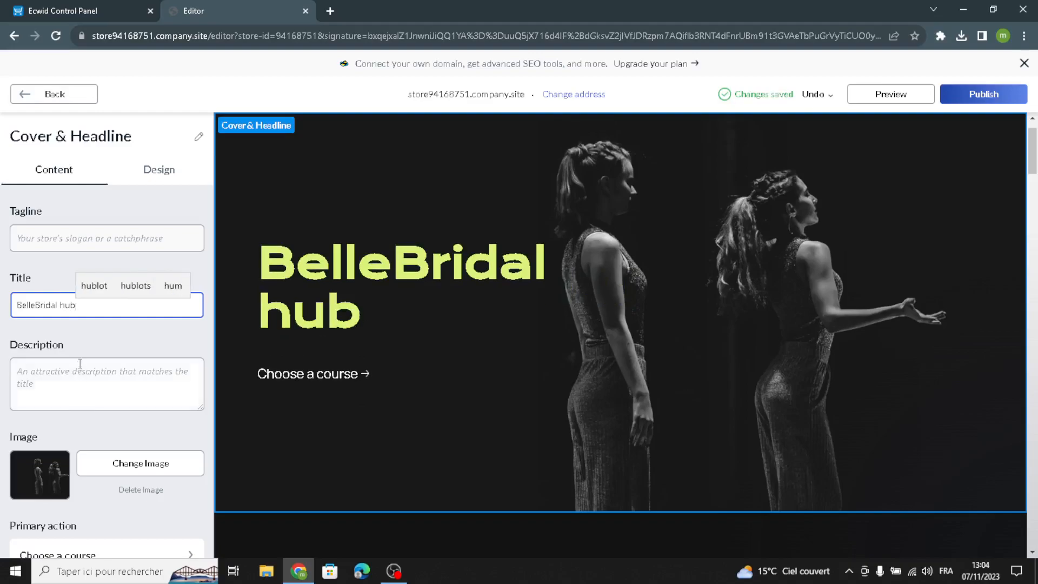
# - Enter "Welcome to our site for wedding and bridal." as the description of the Cover & Headline section
pyautogui.click(78, 382)
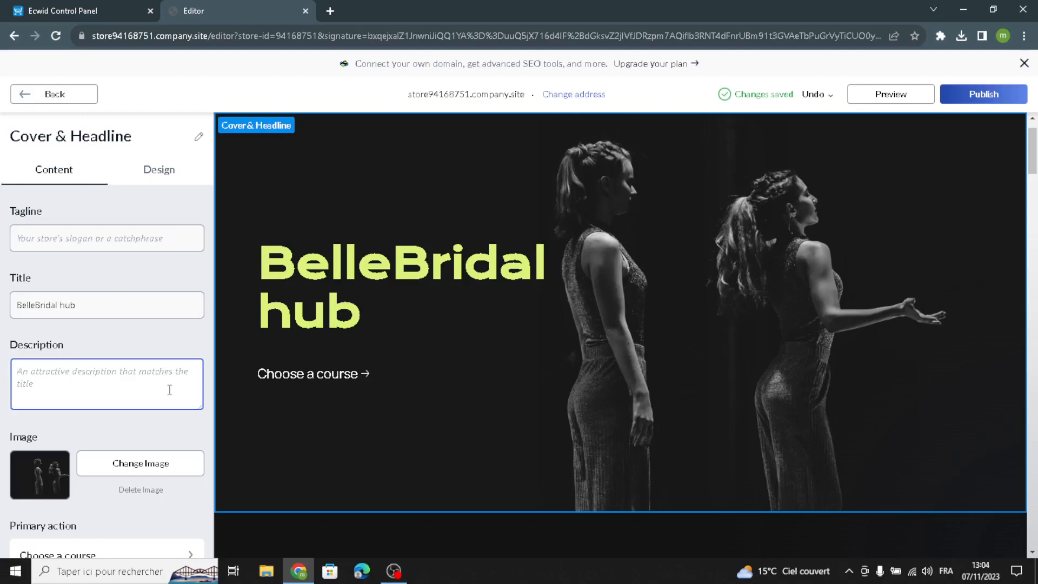
pyautogui.write('We')
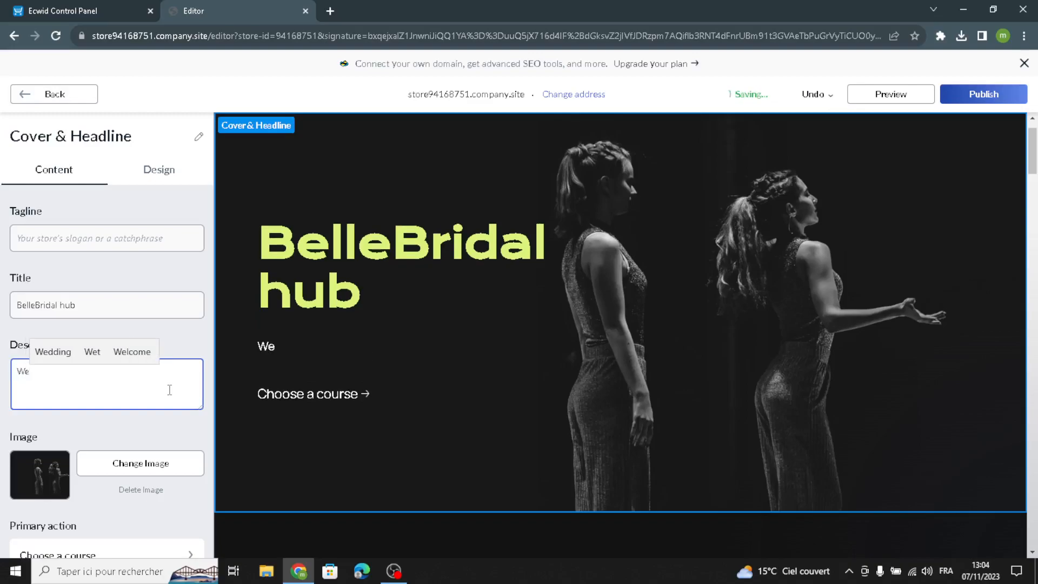
pyautogui.write('lcome ')
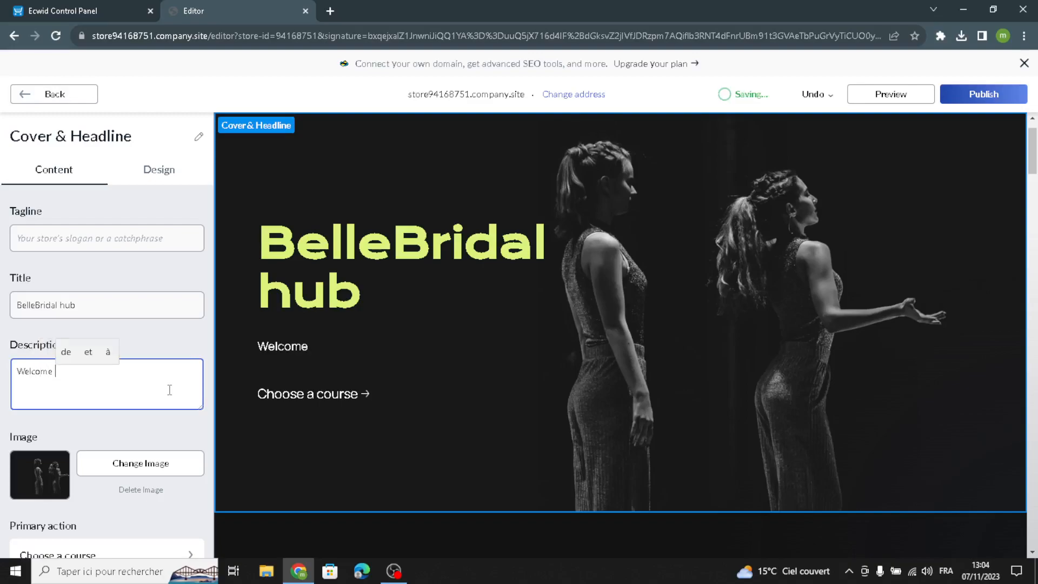
pyautogui.write('to o')
pyautogui.press('BackSpace')
pyautogui.press('BackSpace')
pyautogui.write('r site for ')
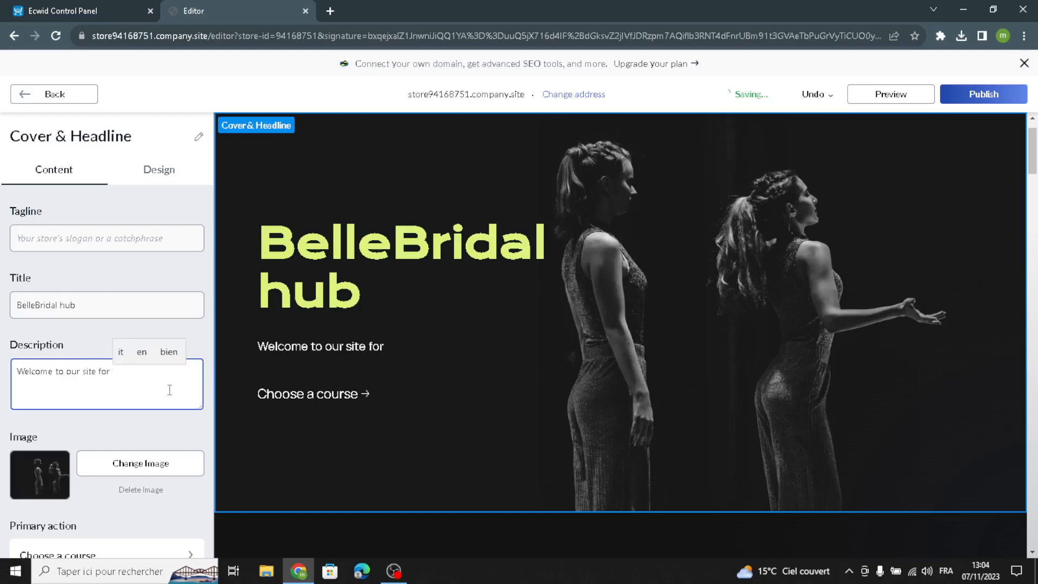
pyautogui.write('weddin')
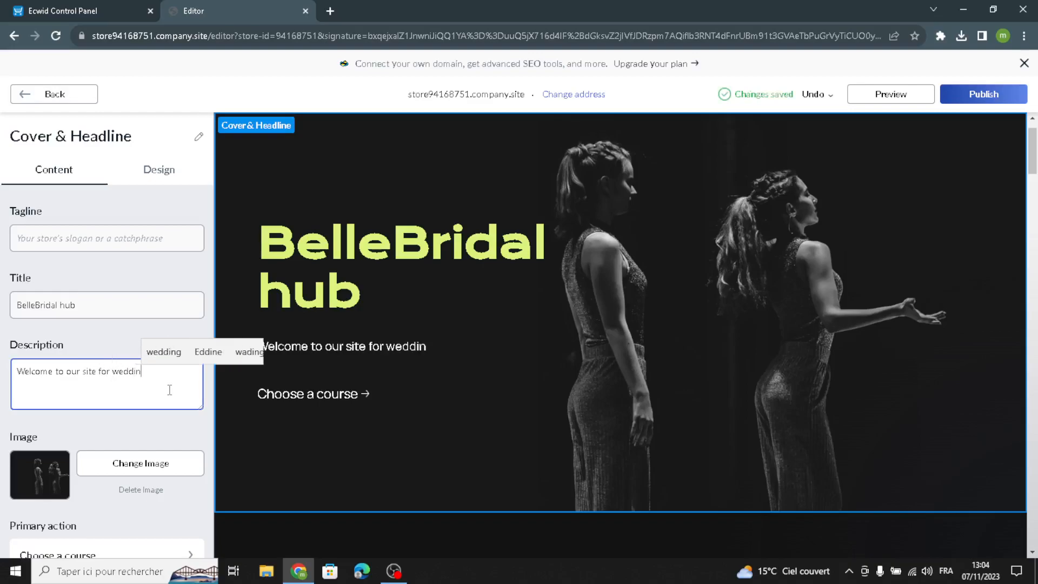
pyautogui.write('g and br')
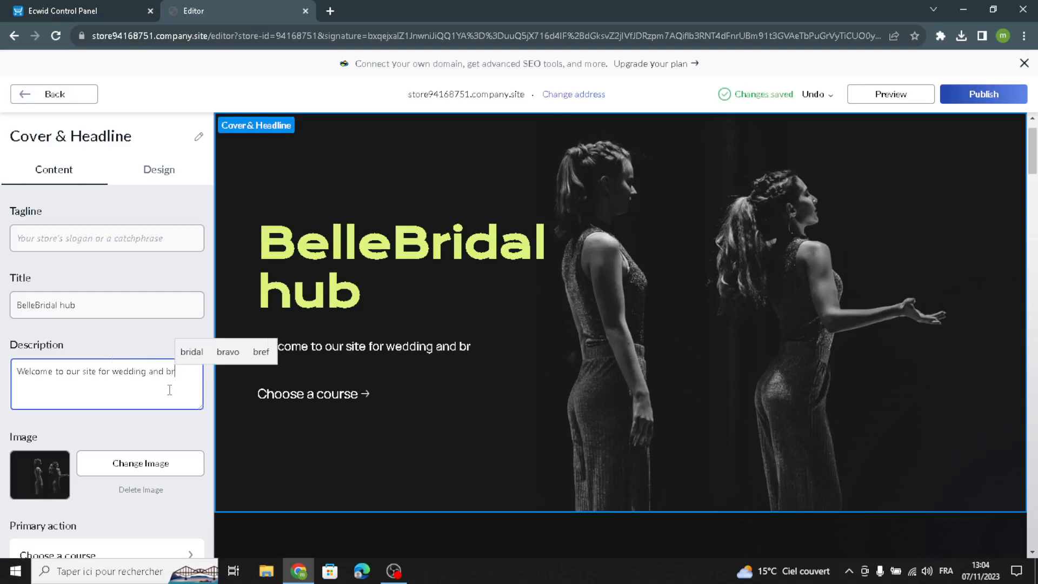
pyautogui.write('idal.')
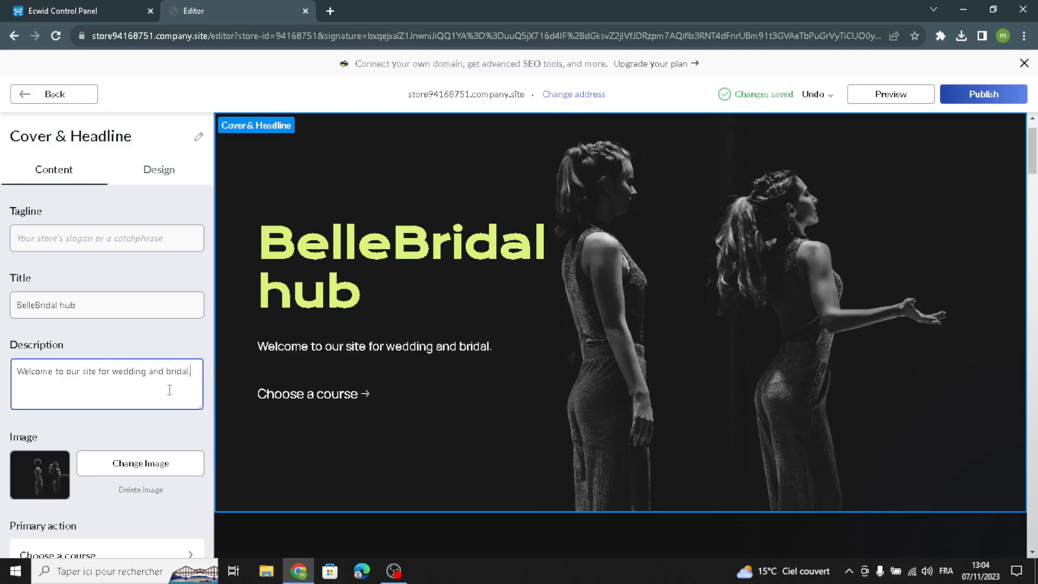
# - Search Google Images for "wedding and bridal" in a new browser tab
pyautogui.click(333, 16)
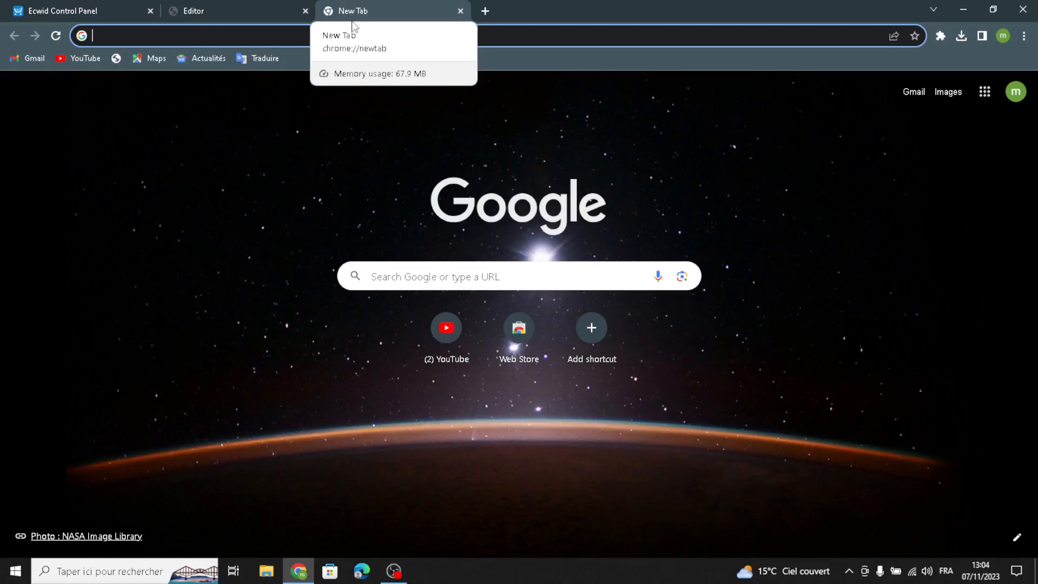
pyautogui.write('w')
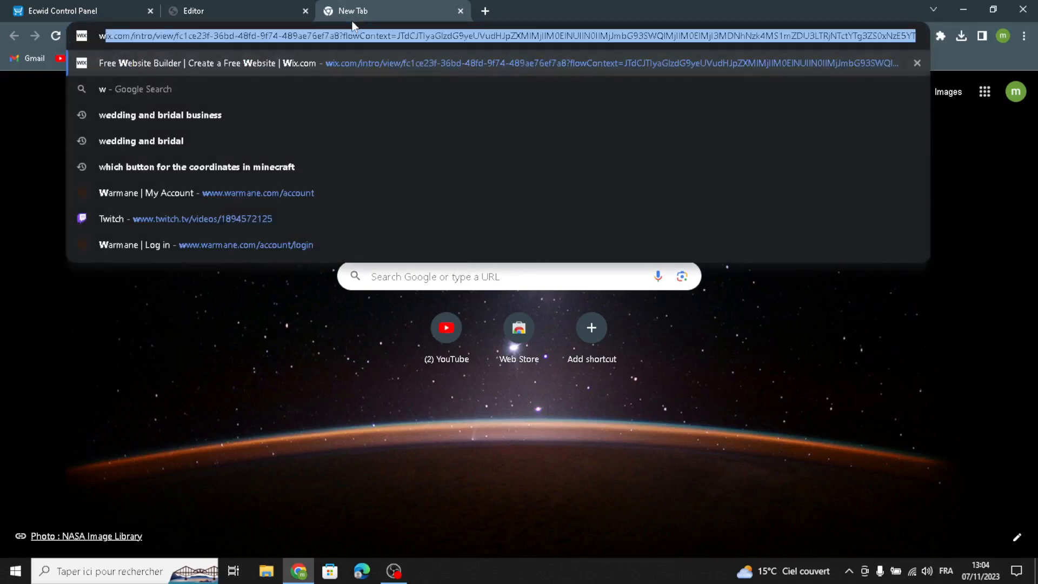
pyautogui.write('edding and ')
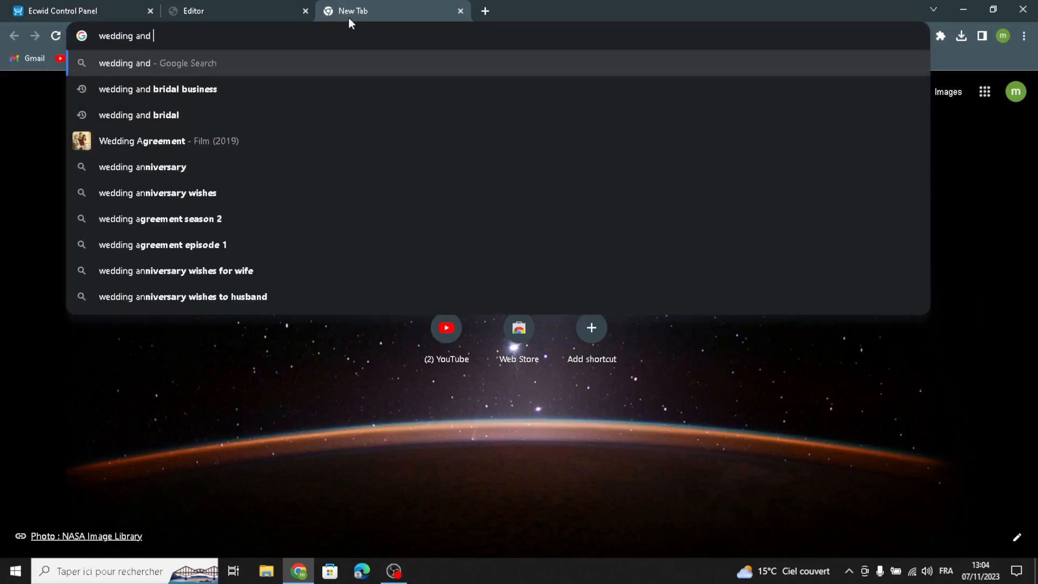
pyautogui.write('bridal')
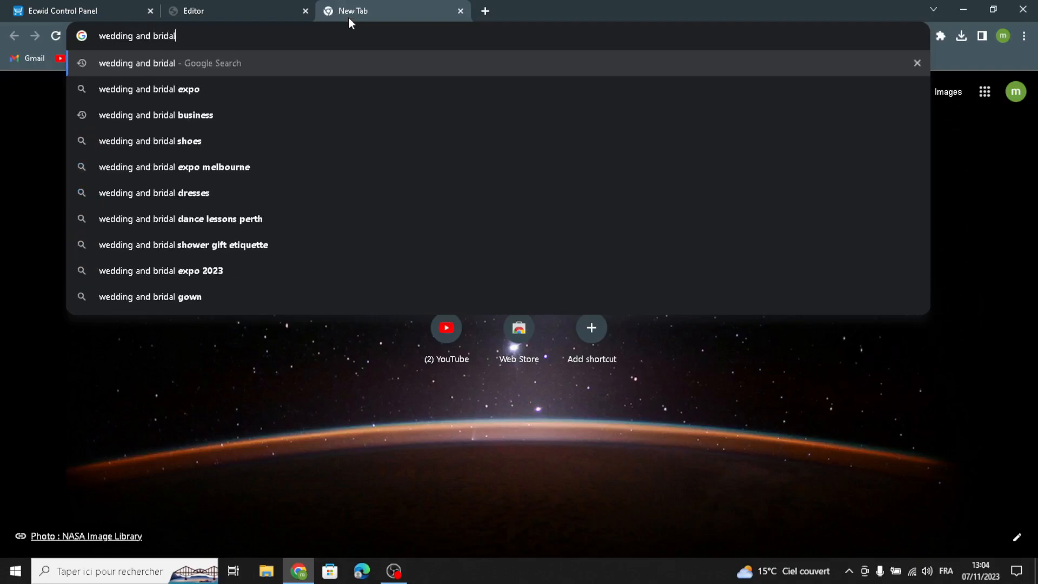
pyautogui.press('Return')
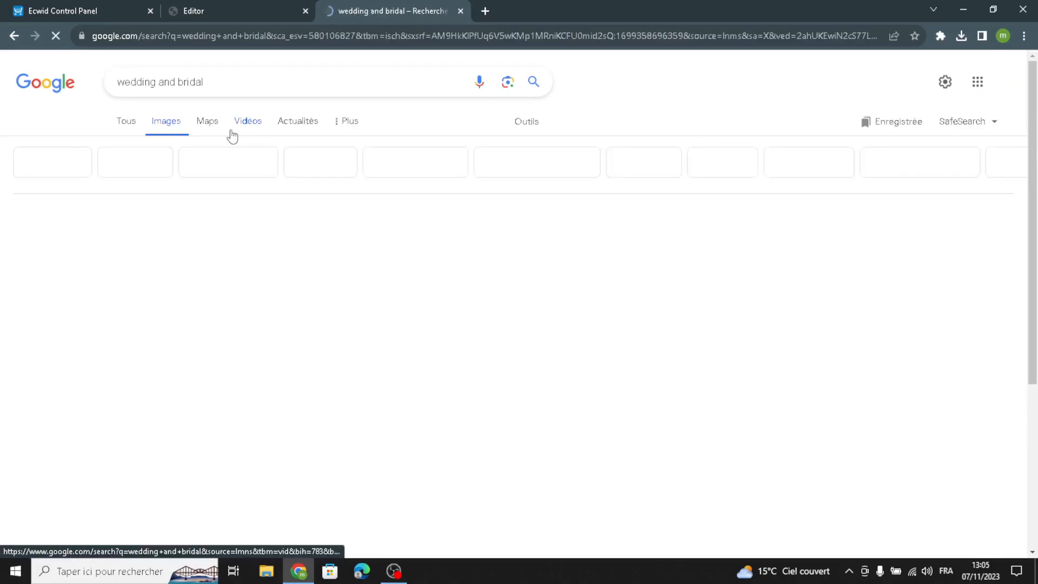
# - Browse the wedding image results for a suitable cover photo and preview the Justin Alexander lace gown picture
pyautogui.scroll(-5, 620, 304)
pyautogui.scroll(-8, 620, 308)
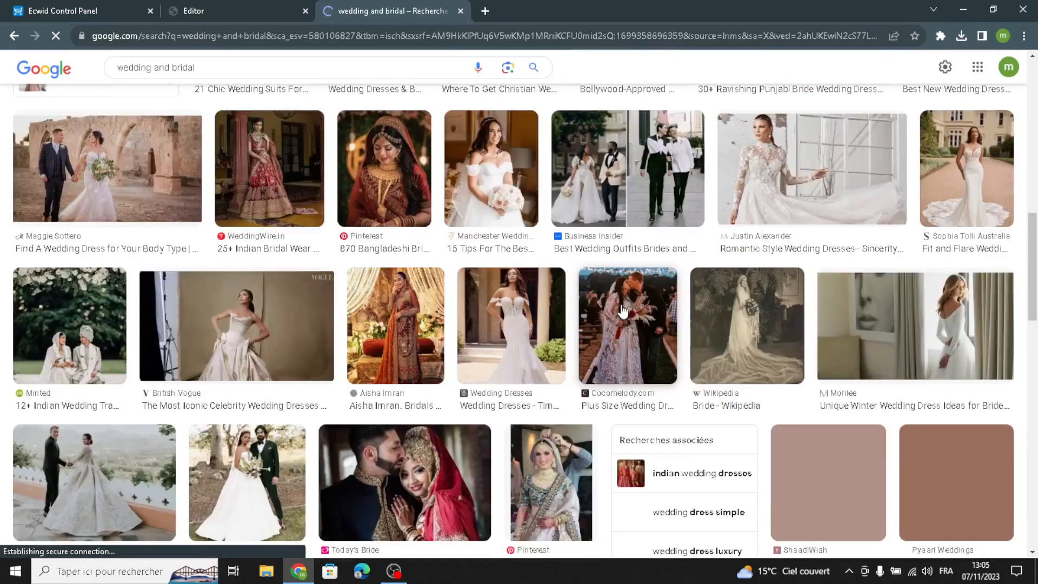
pyautogui.scroll(-10, 622, 310)
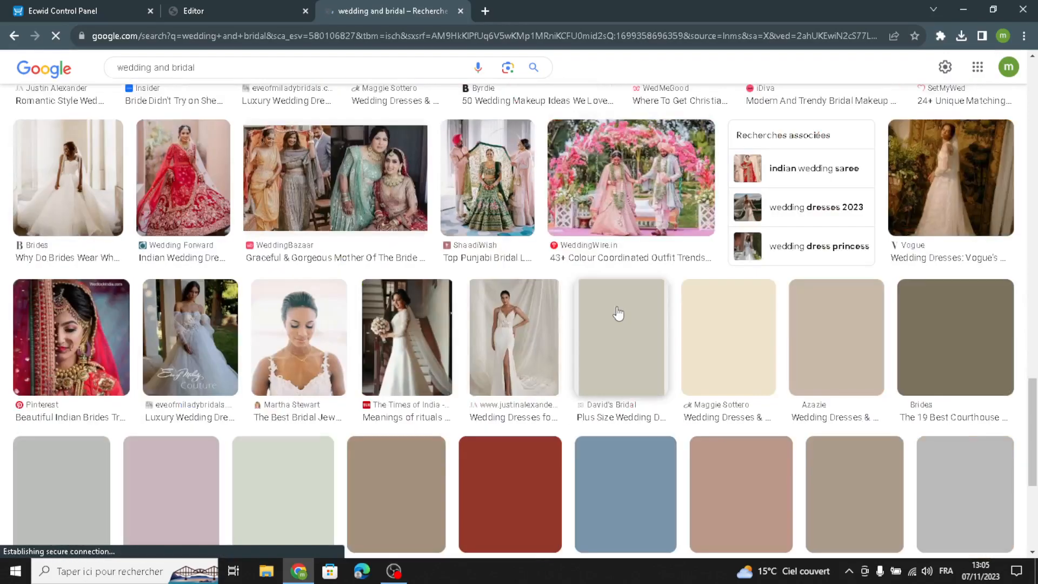
pyautogui.scroll(2, 618, 313)
pyautogui.scroll(-3, 619, 311)
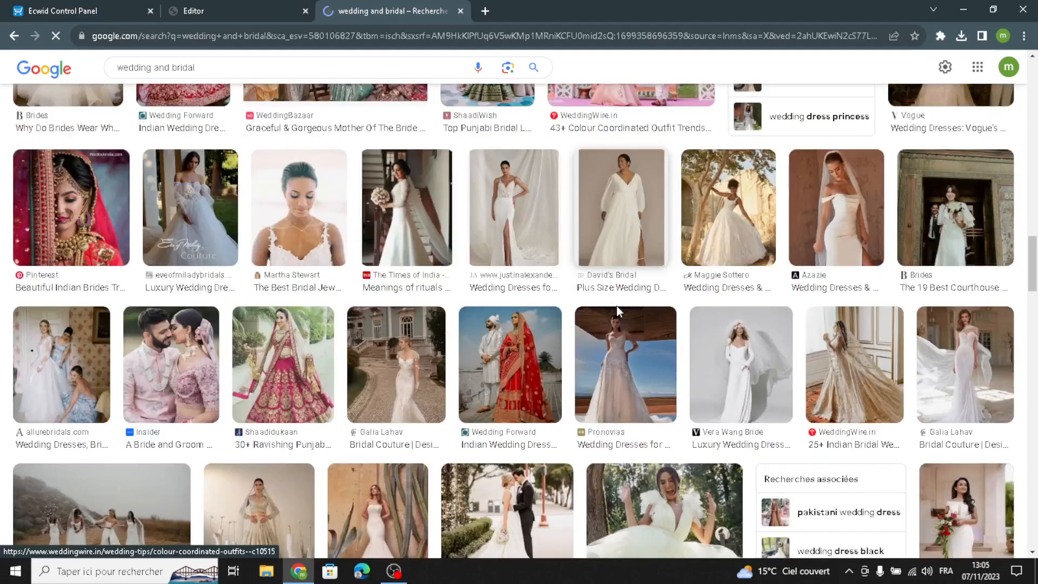
pyautogui.scroll(-6, 616, 306)
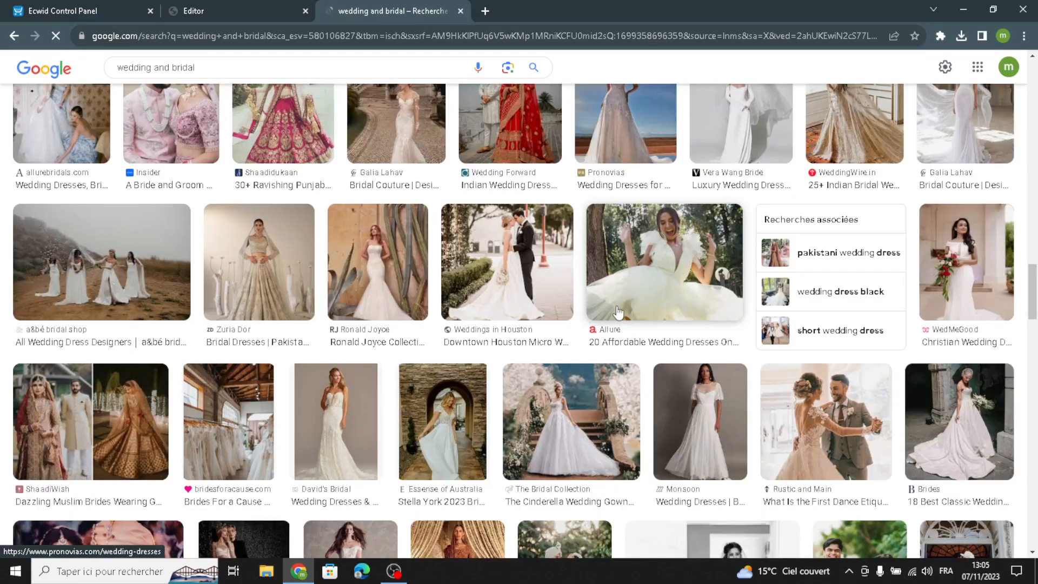
pyautogui.scroll(-10, 617, 312)
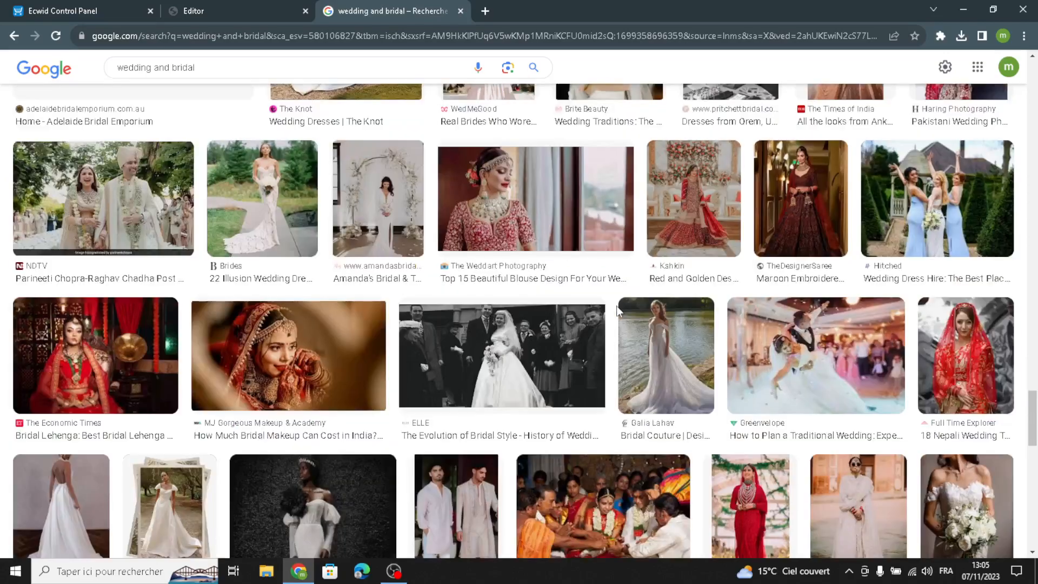
pyautogui.scroll(3, 619, 311)
pyautogui.scroll(-7, 618, 312)
pyautogui.scroll(-7, 618, 312)
pyautogui.scroll(-3, 633, 296)
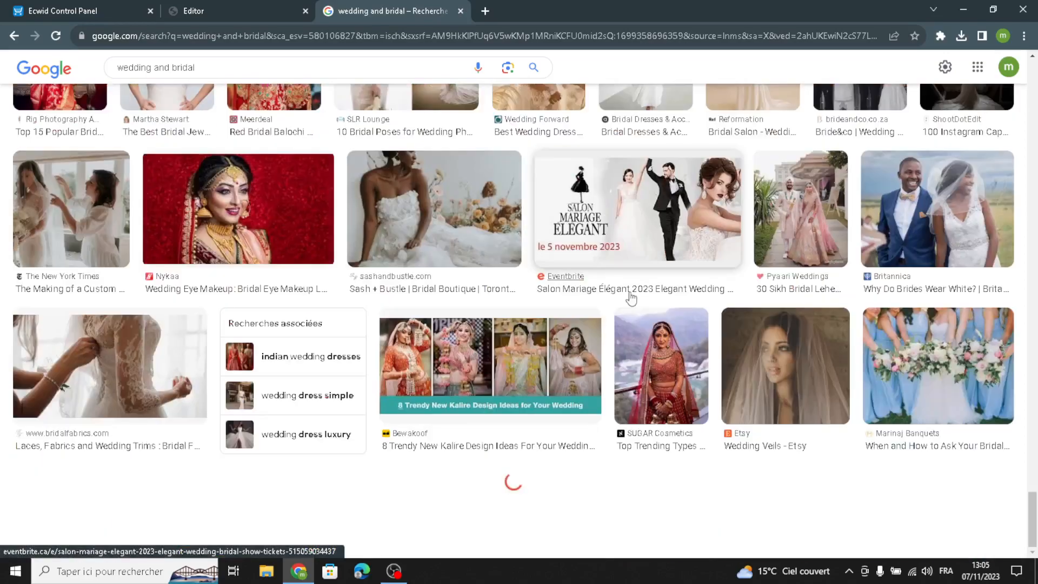
pyautogui.scroll(-5, 630, 301)
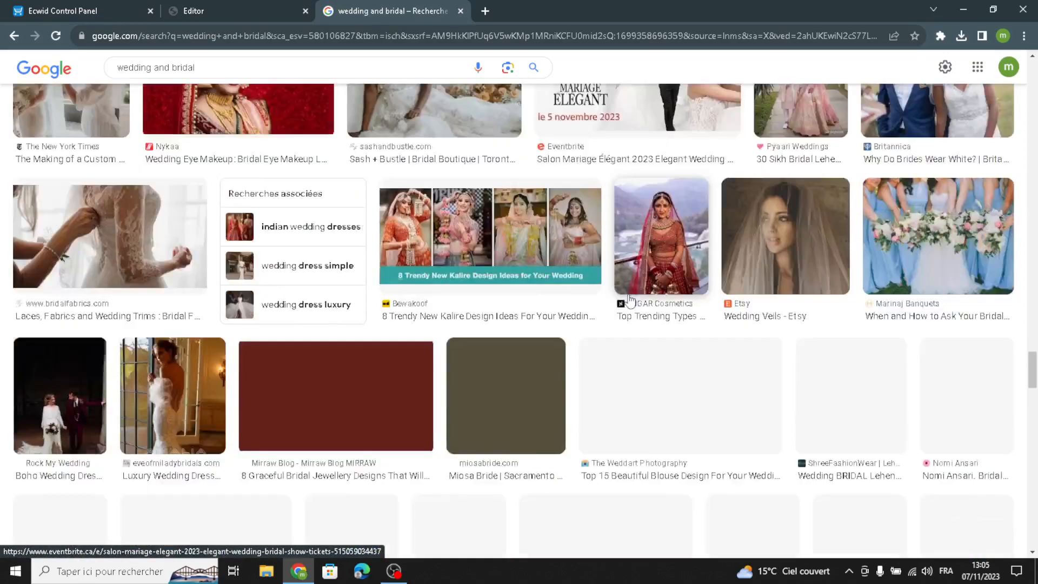
pyautogui.scroll(-6, 630, 299)
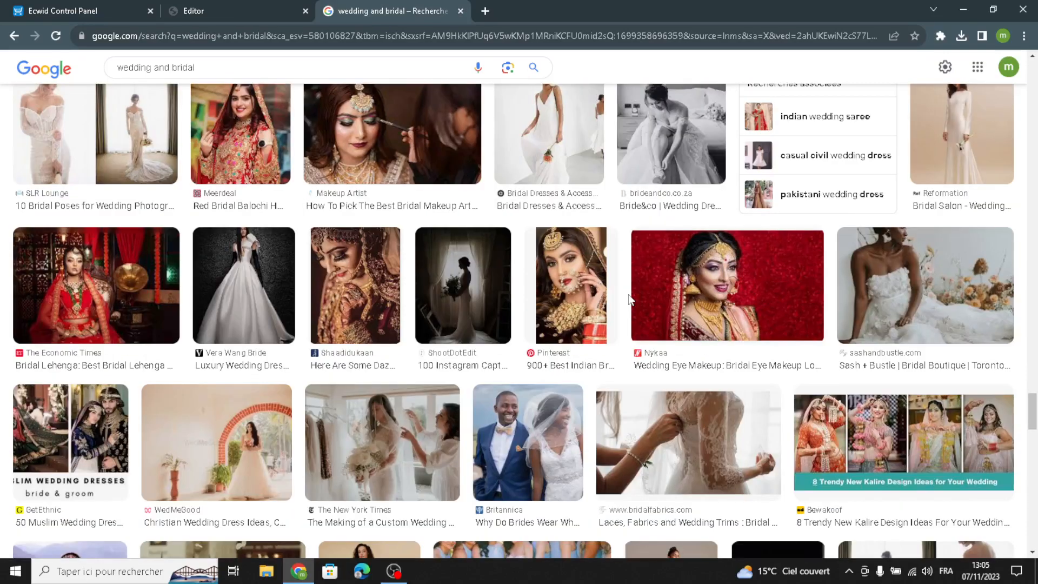
pyautogui.scroll(-4, 630, 299)
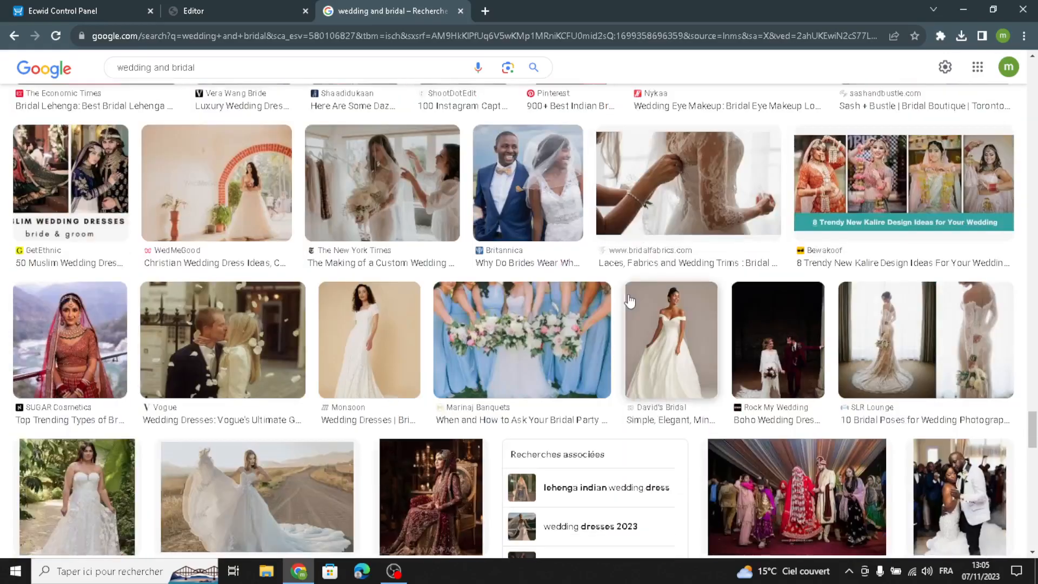
pyautogui.scroll(-5, 630, 301)
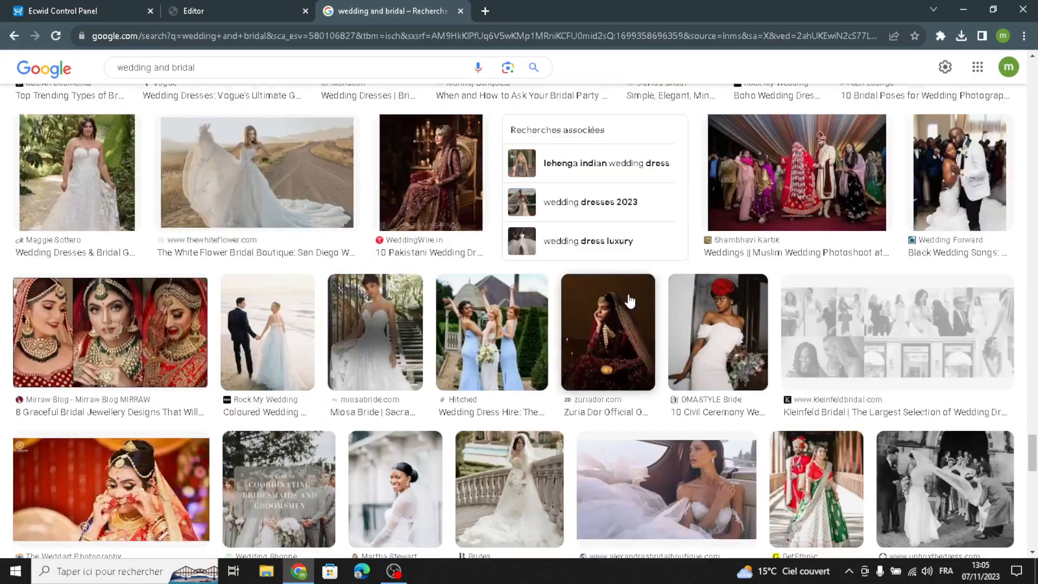
pyautogui.scroll(-15, 629, 301)
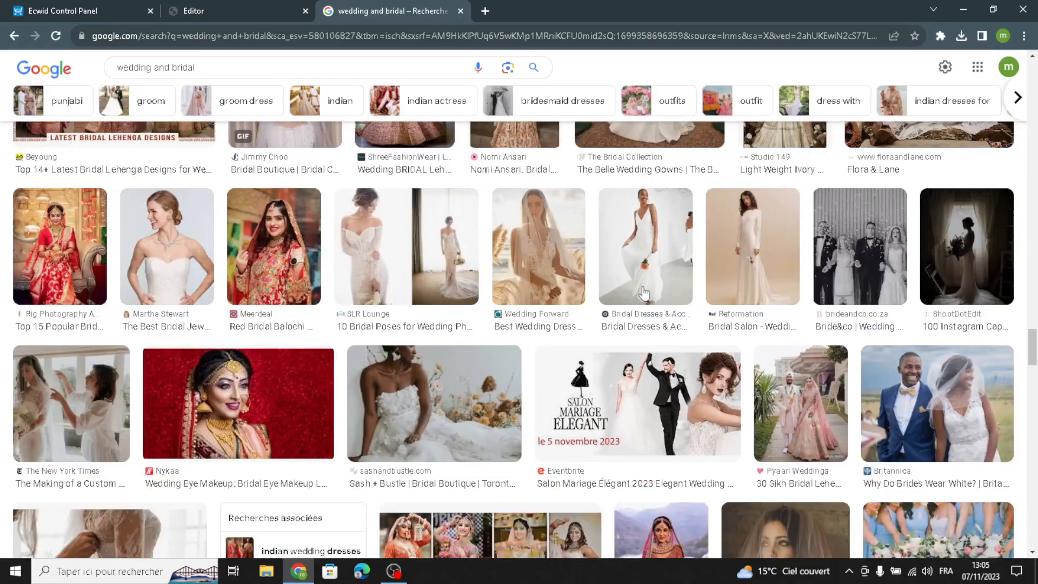
pyautogui.scroll(10, 643, 293)
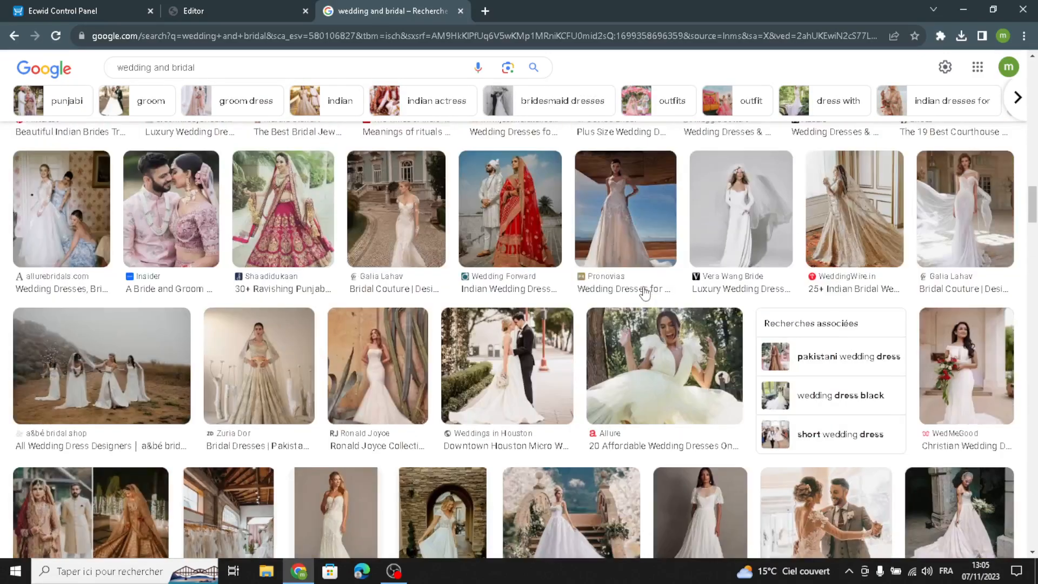
pyautogui.scroll(10, 643, 293)
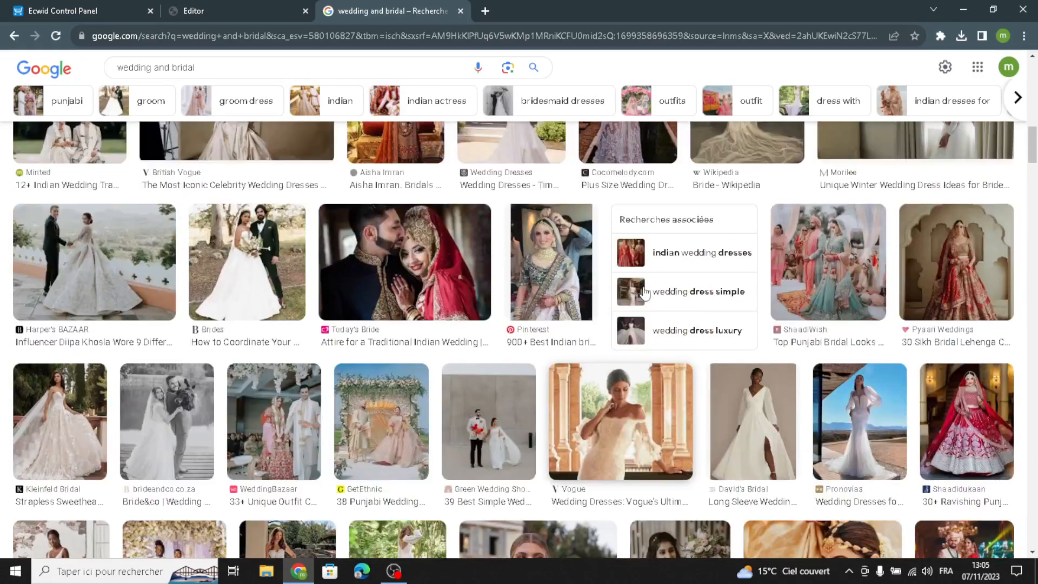
pyautogui.scroll(5, 643, 292)
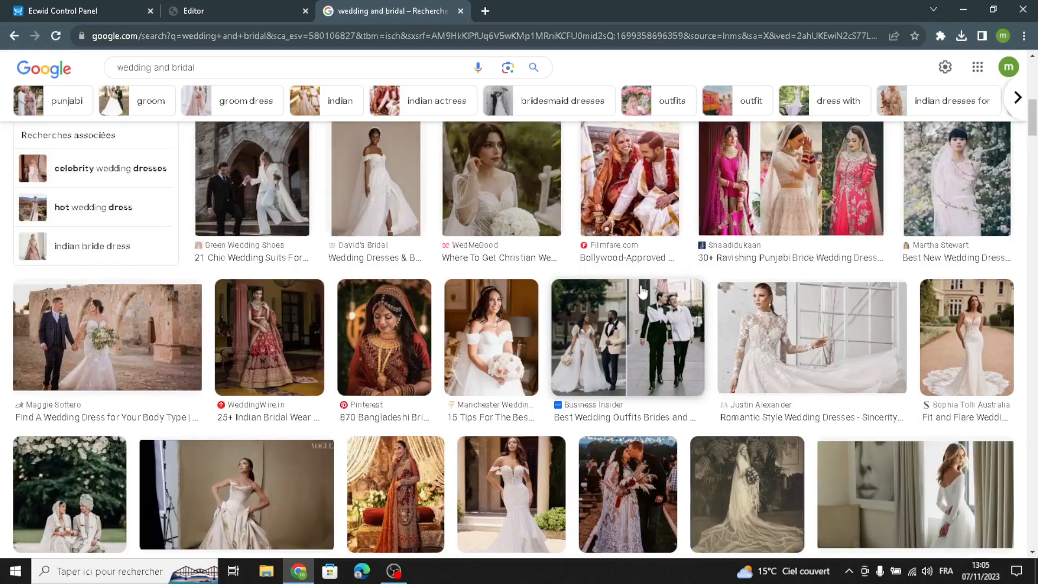
pyautogui.scroll(10, 643, 292)
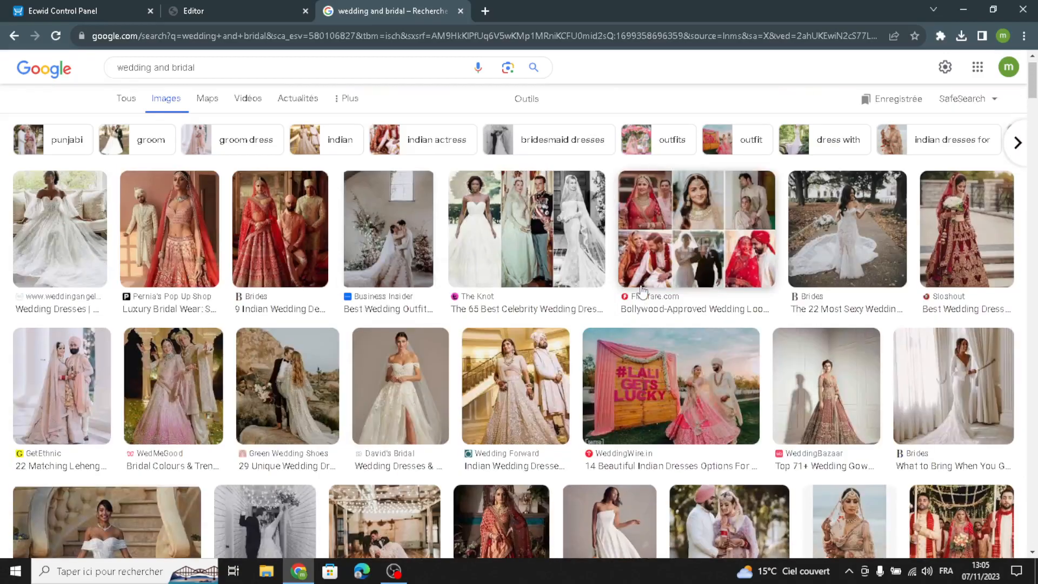
pyautogui.scroll(-15, 642, 291)
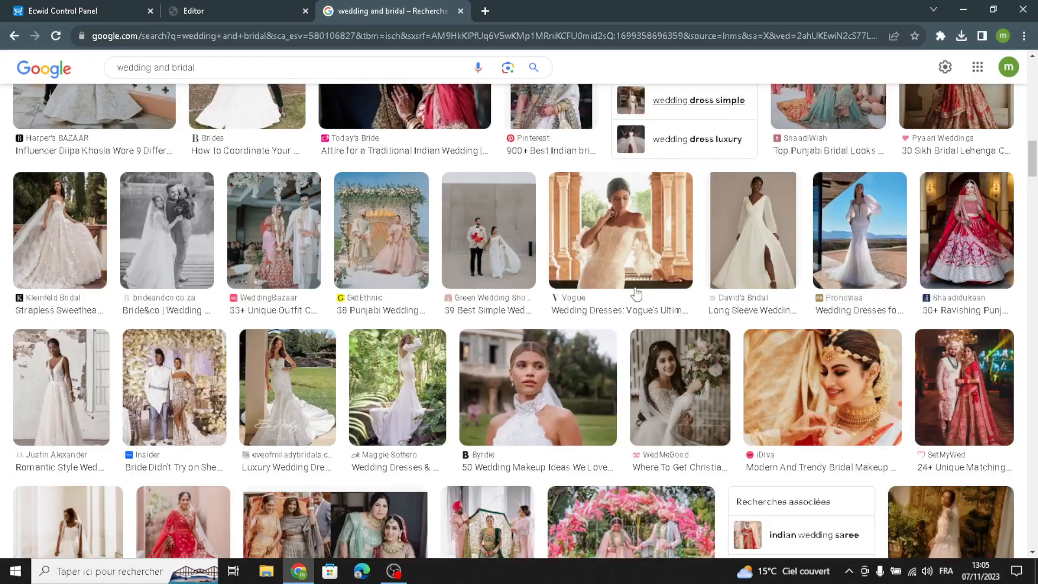
pyautogui.scroll(7, 636, 293)
pyautogui.click(879, 219)
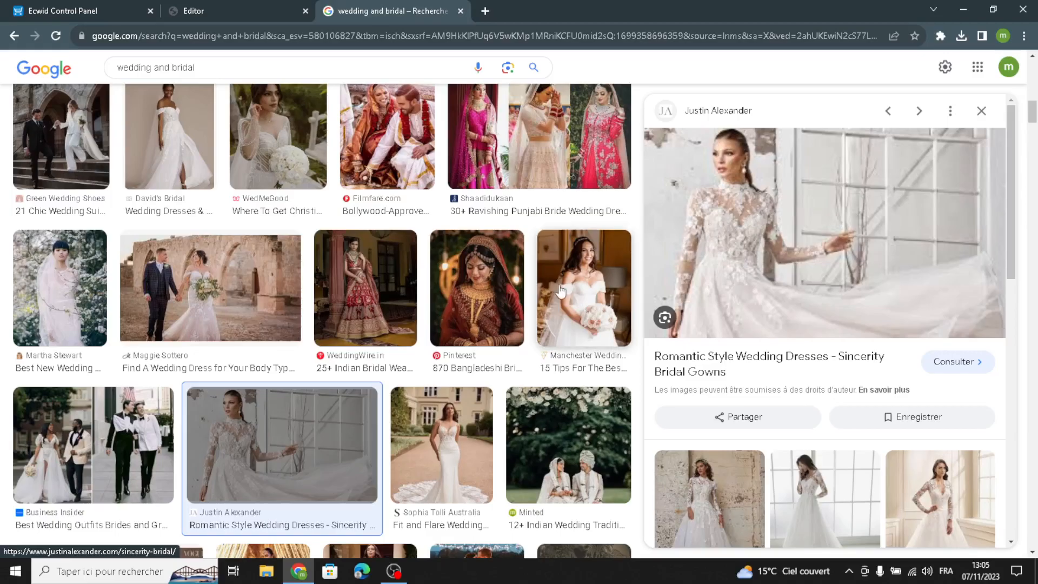
# - Save ELLE's black-and-white photo of a bride and groom with their wedding party as a JPEG in the Téléchargements folder
pyautogui.scroll(-12, 552, 308)
pyautogui.scroll(-20, 552, 315)
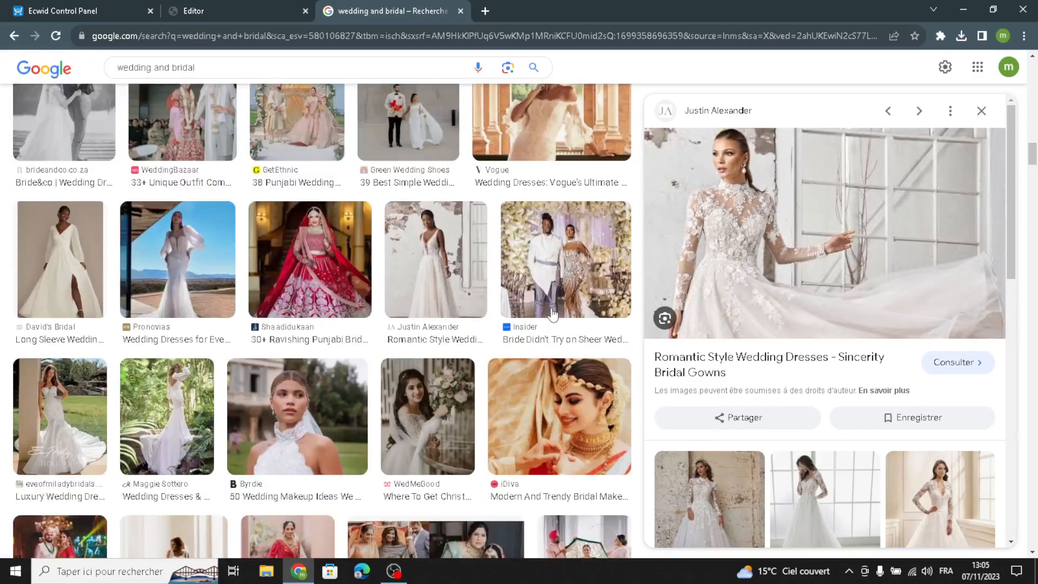
pyautogui.scroll(-10, 553, 315)
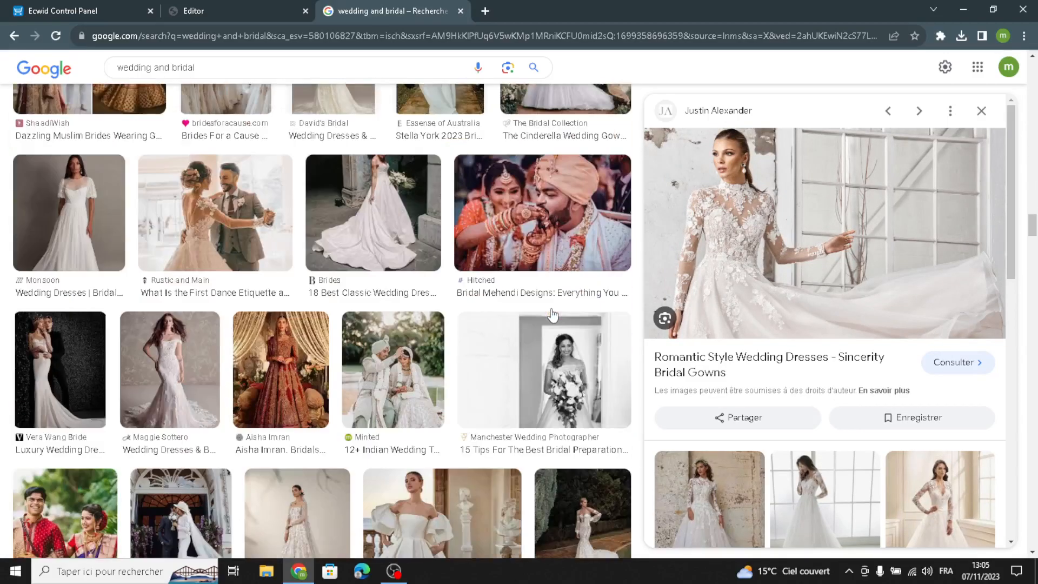
pyautogui.scroll(-16, 551, 312)
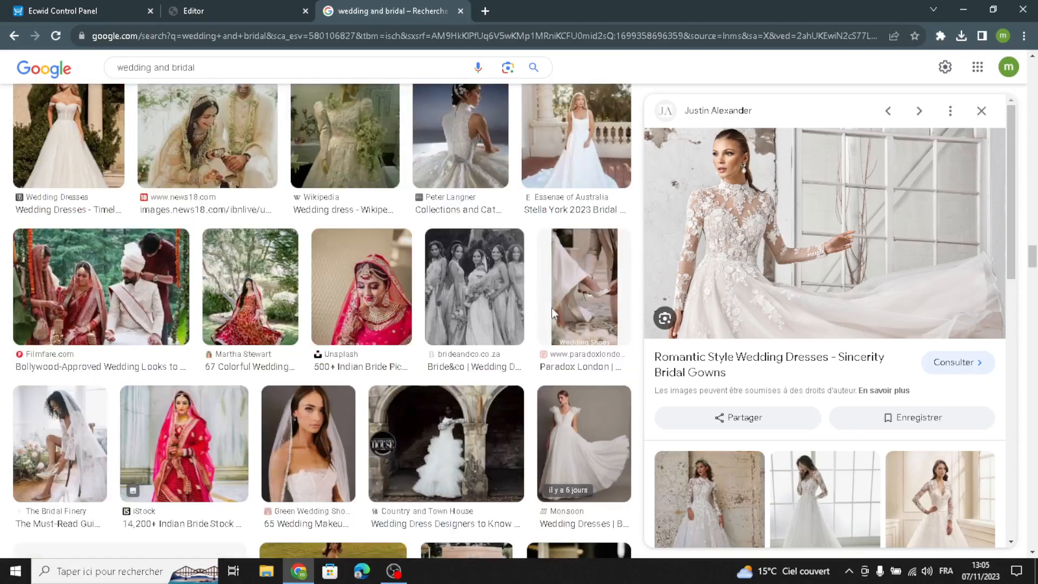
pyautogui.scroll(-6, 550, 314)
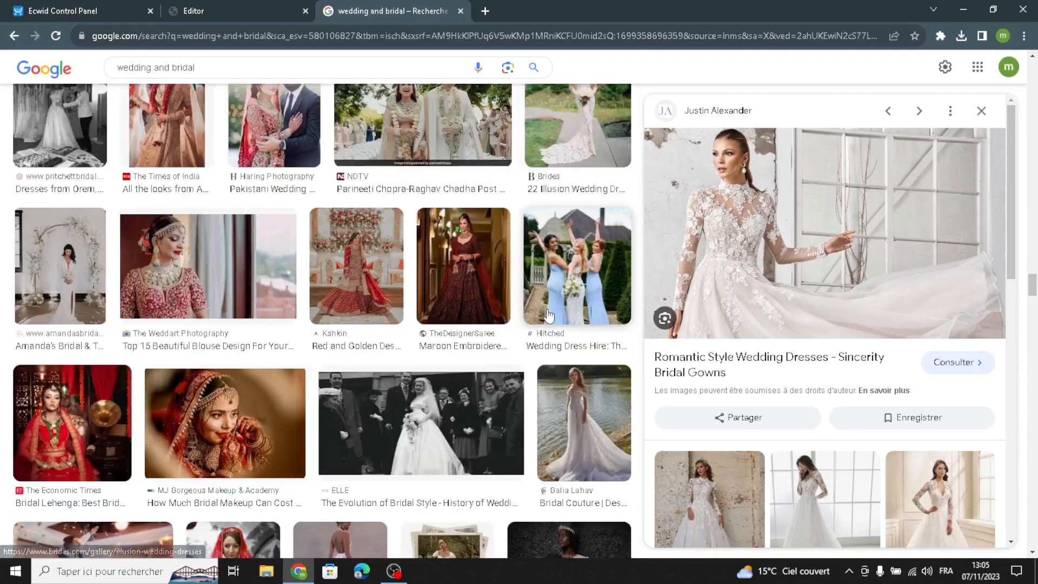
pyautogui.scroll(-2, 548, 317)
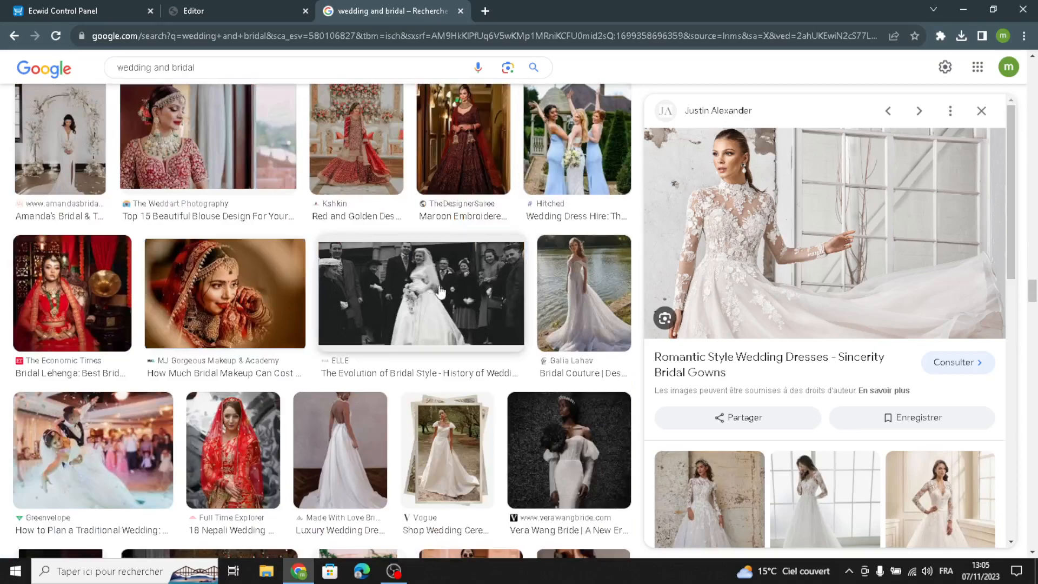
pyautogui.click(440, 292)
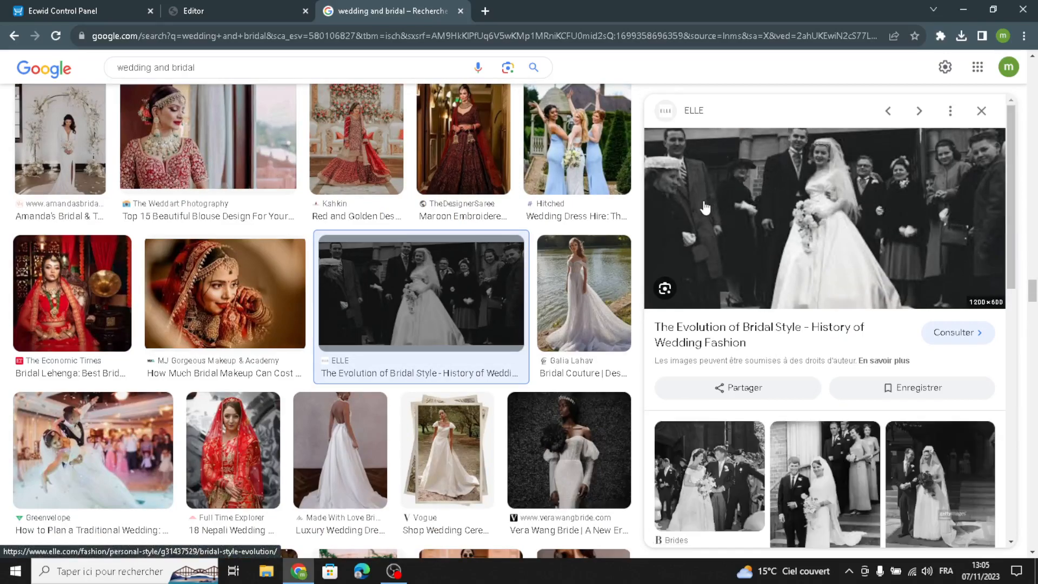
pyautogui.rightClick(806, 197)
pyautogui.click(834, 327)
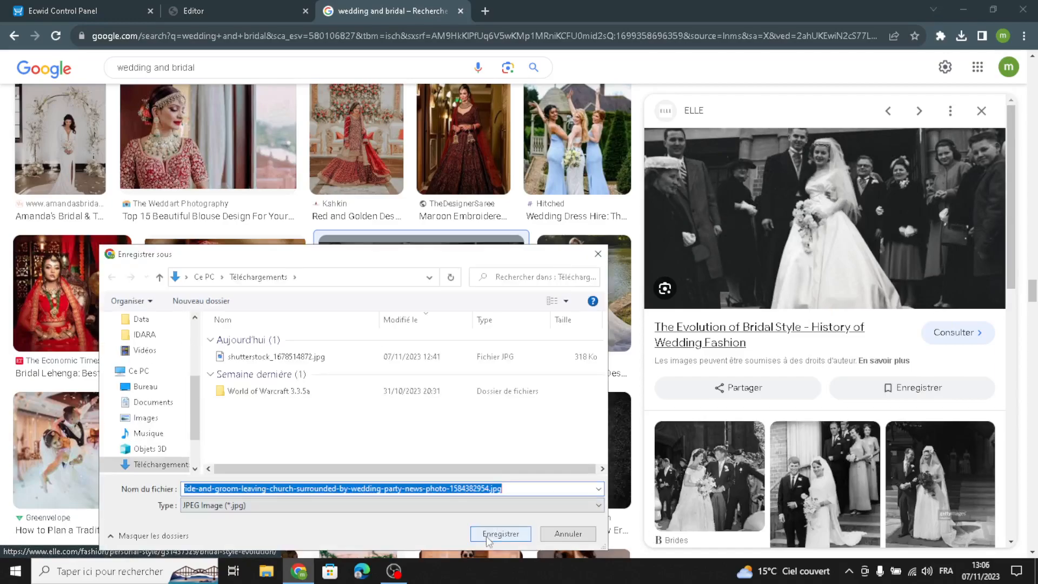
pyautogui.click(496, 533)
# - Back in the site editor, replace the cover image with the downloaded bride-and-groom photo and use the layout with text left of the image
pyautogui.click(216, 11)
pyautogui.click(136, 463)
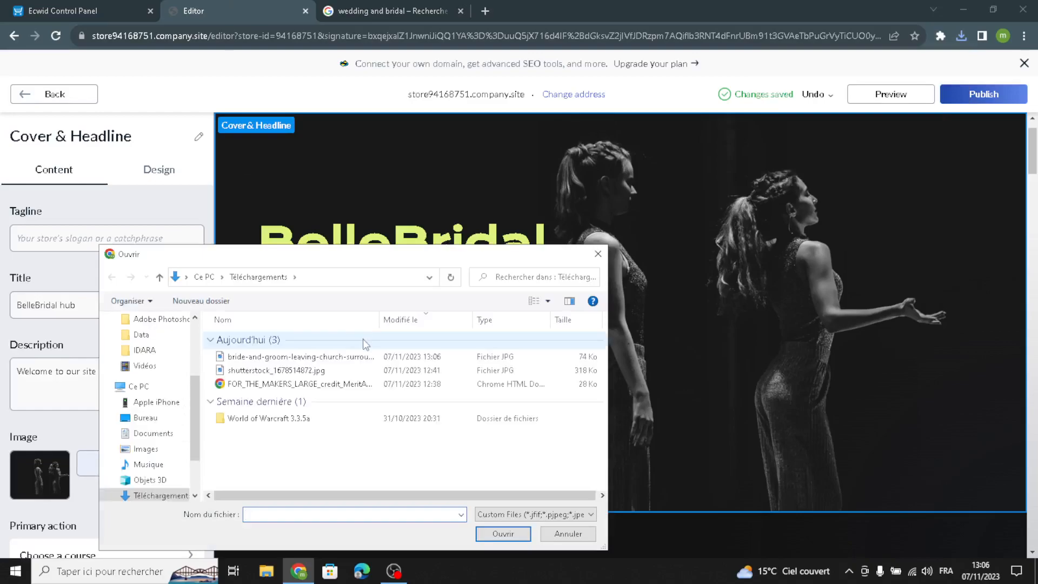
pyautogui.click(357, 356)
pyautogui.click(501, 534)
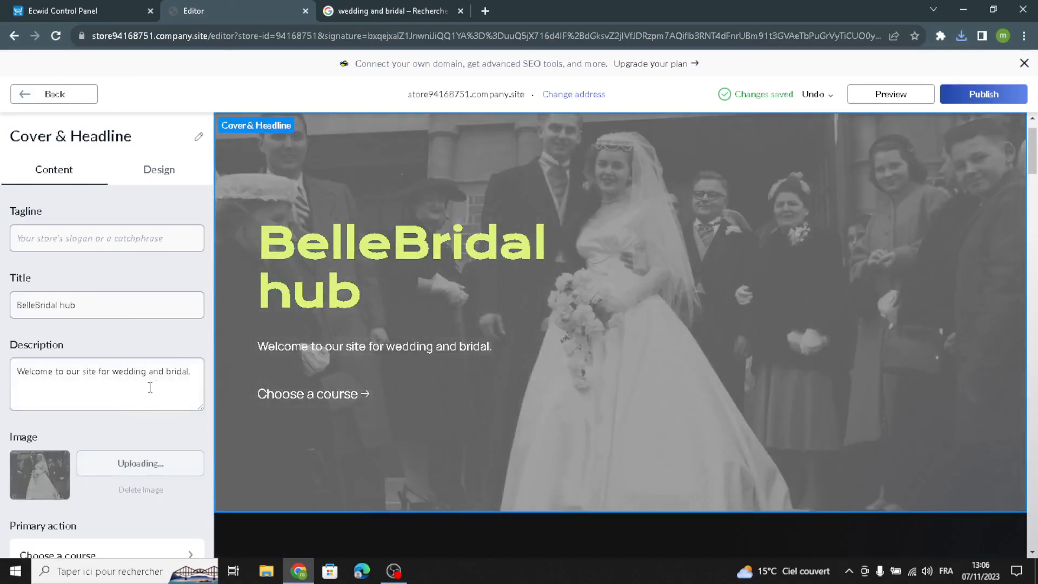
pyautogui.click(150, 168)
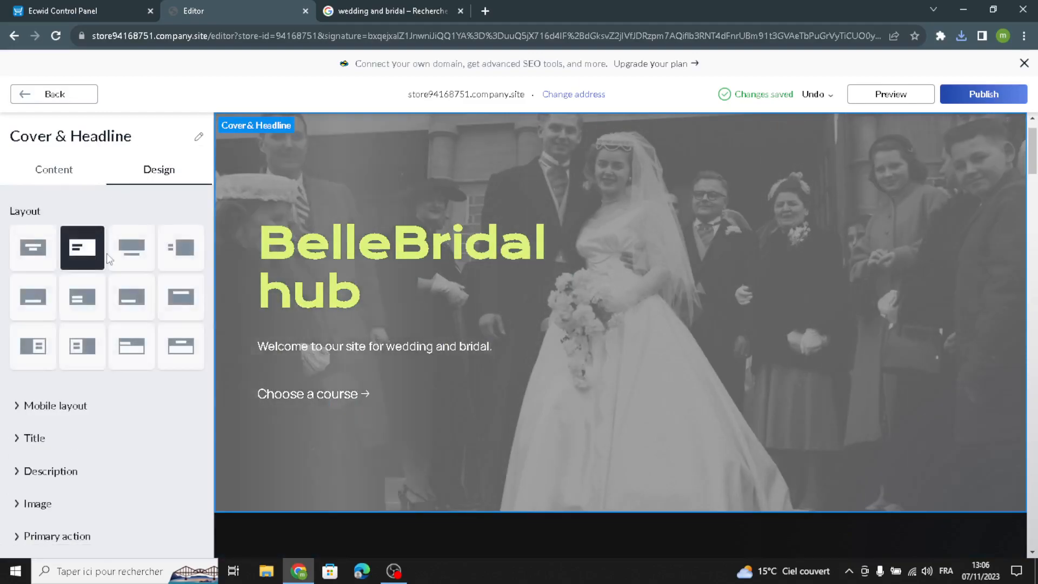
pyautogui.click(183, 247)
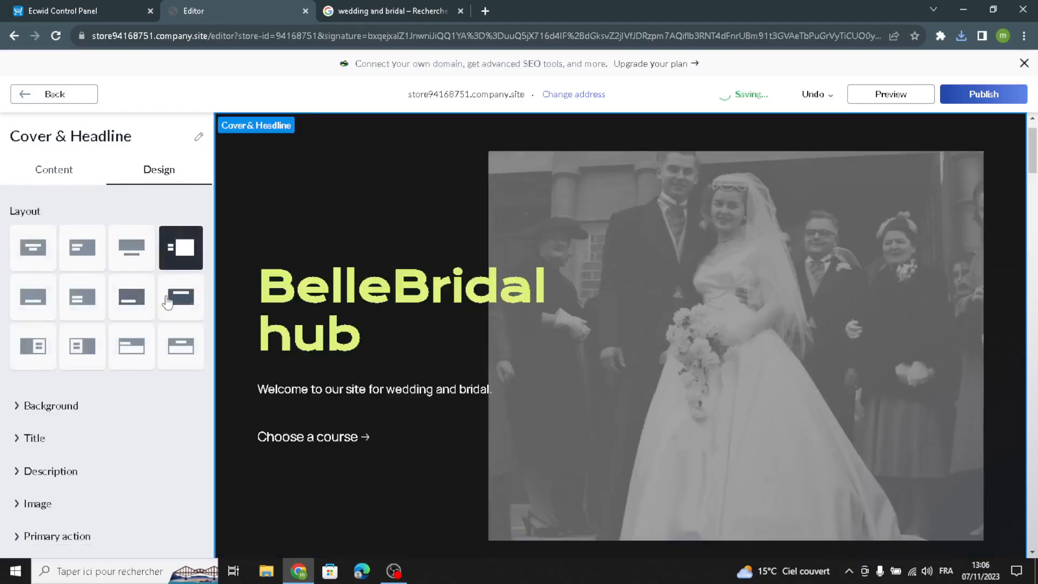
# - Set the cover title's text color to the muted green #687D70
pyautogui.click(34, 439)
pyautogui.scroll(-1, 54, 508)
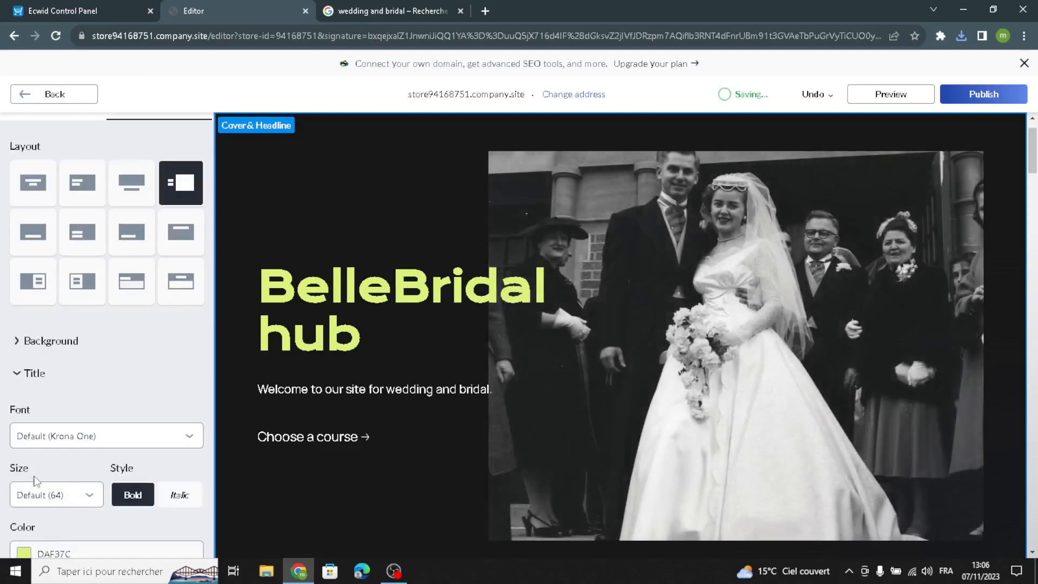
pyautogui.click(24, 555)
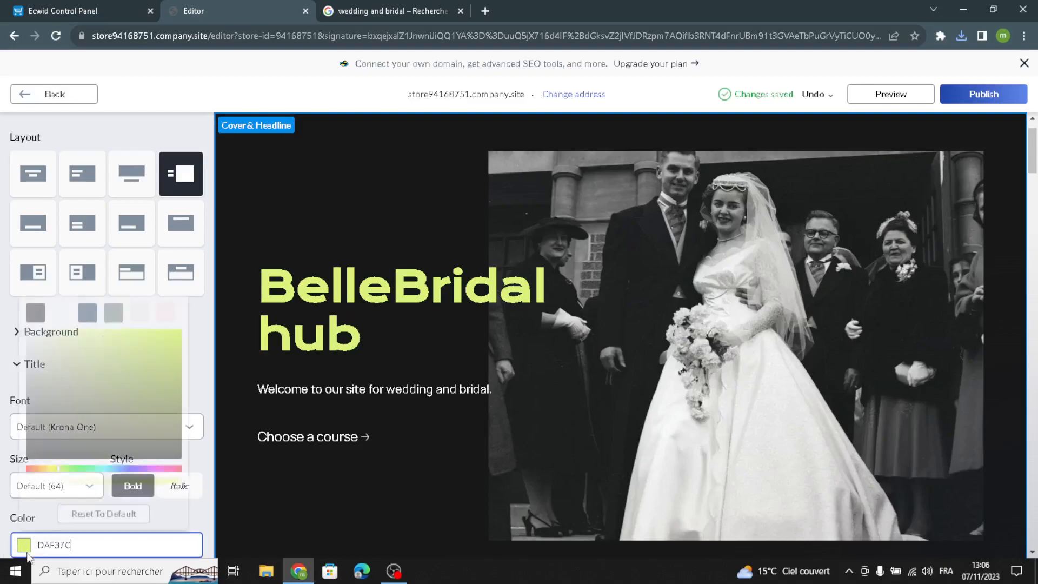
pyautogui.click(115, 314)
pyautogui.click(3, 358)
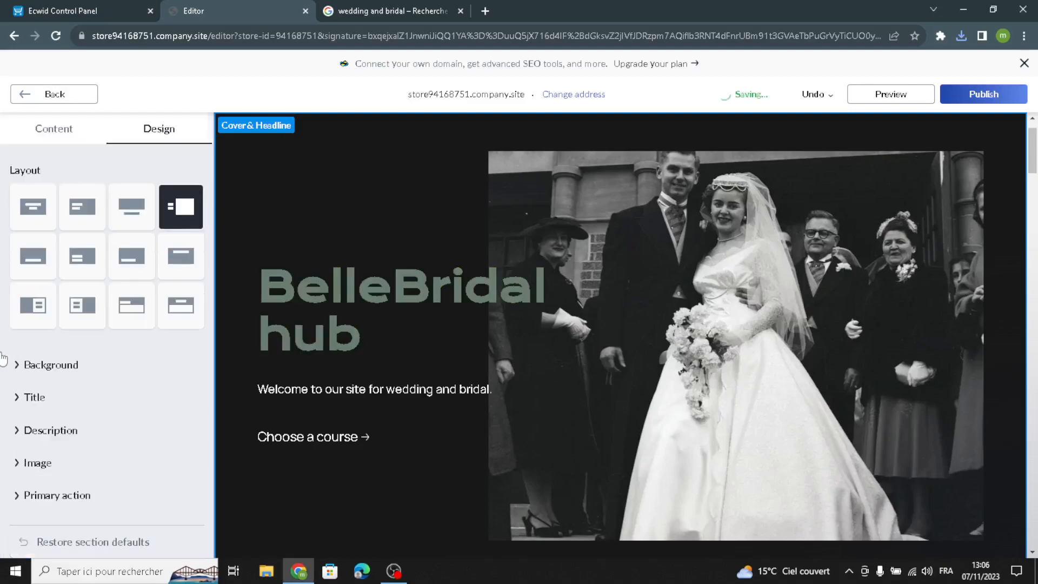
# - Change the cover title's font to Alice
pyautogui.click(41, 396)
pyautogui.click(51, 352)
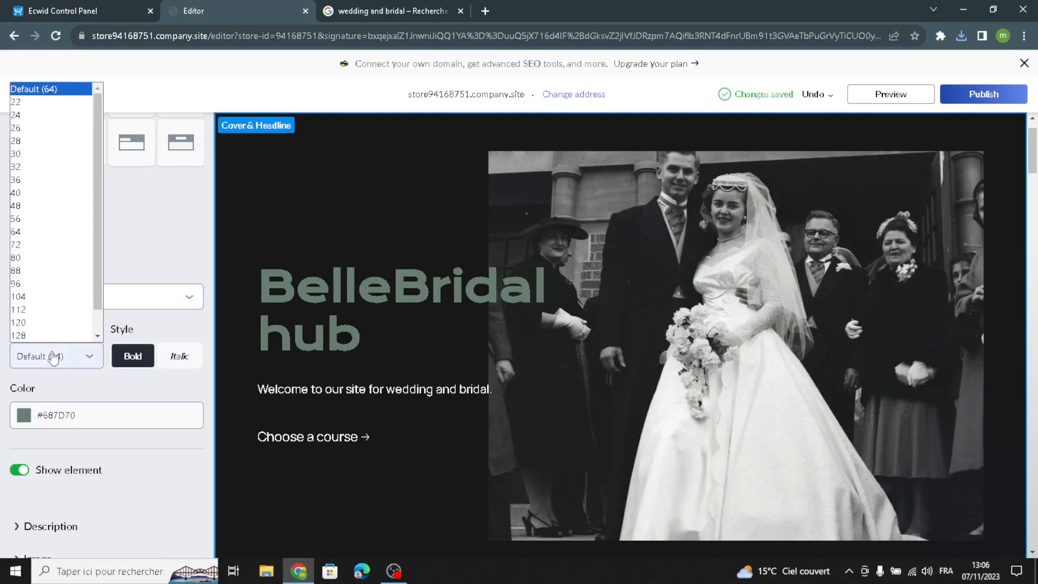
pyautogui.click(60, 297)
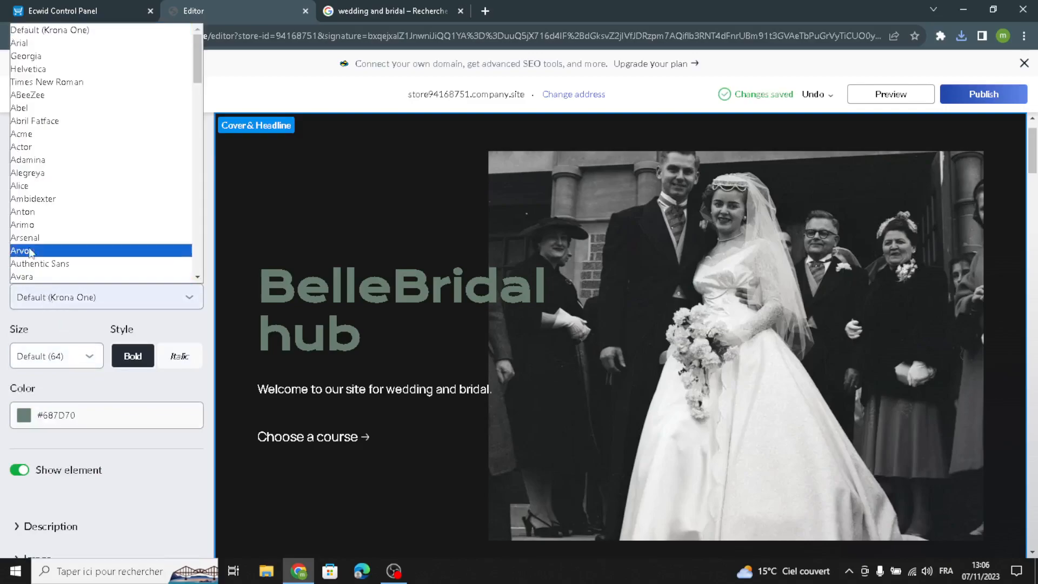
pyautogui.click(30, 178)
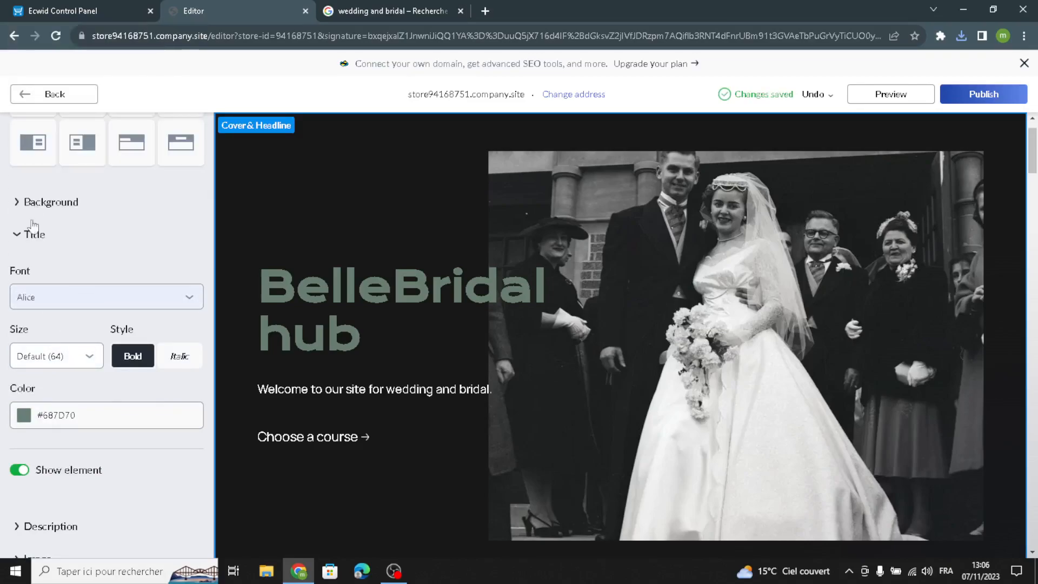
# - Set the cover description's text size to 26 and its font to Alice
pyautogui.click(37, 530)
pyautogui.click(53, 292)
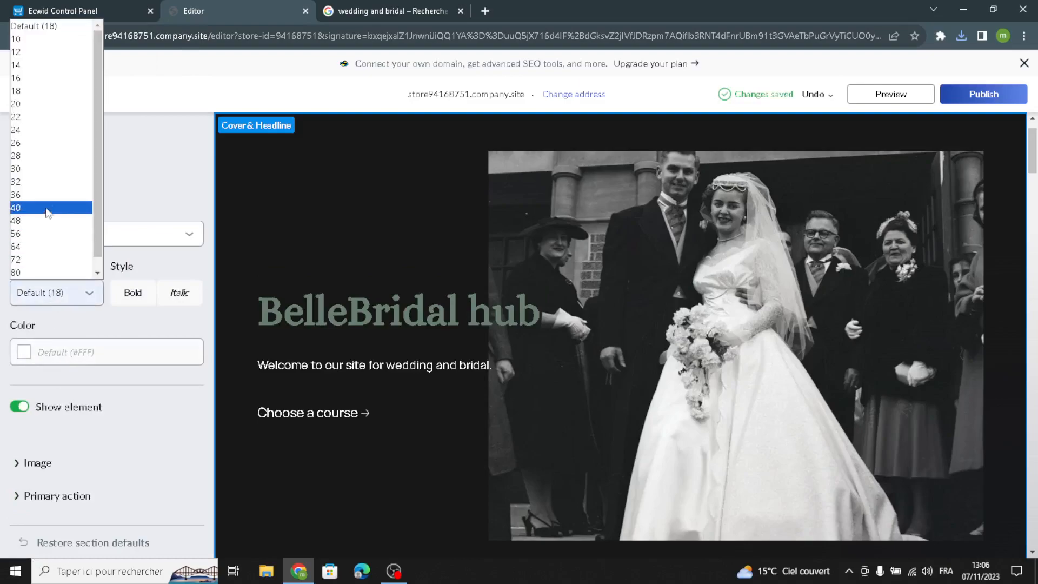
pyautogui.click(51, 146)
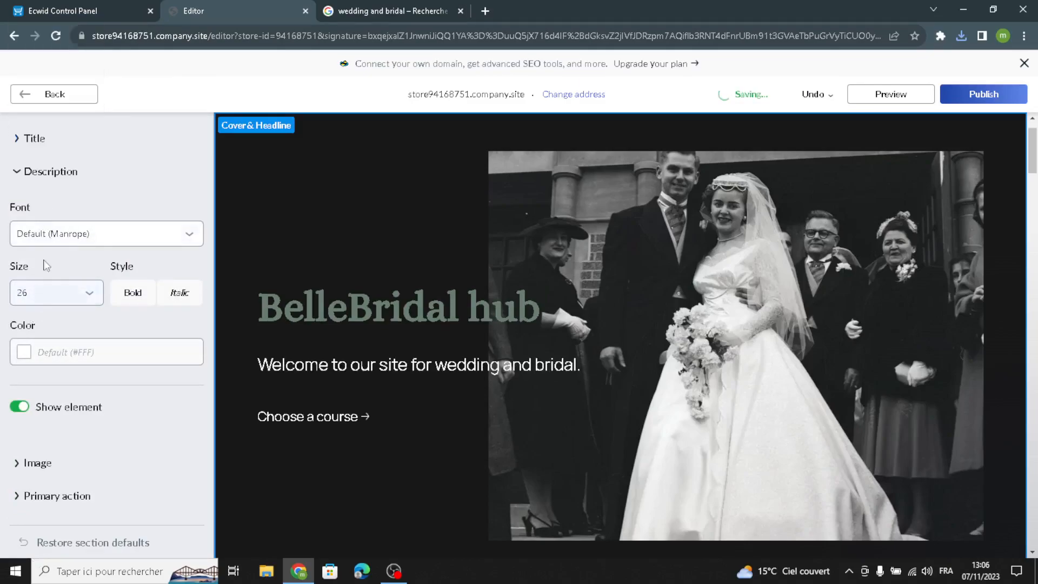
pyautogui.click(60, 241)
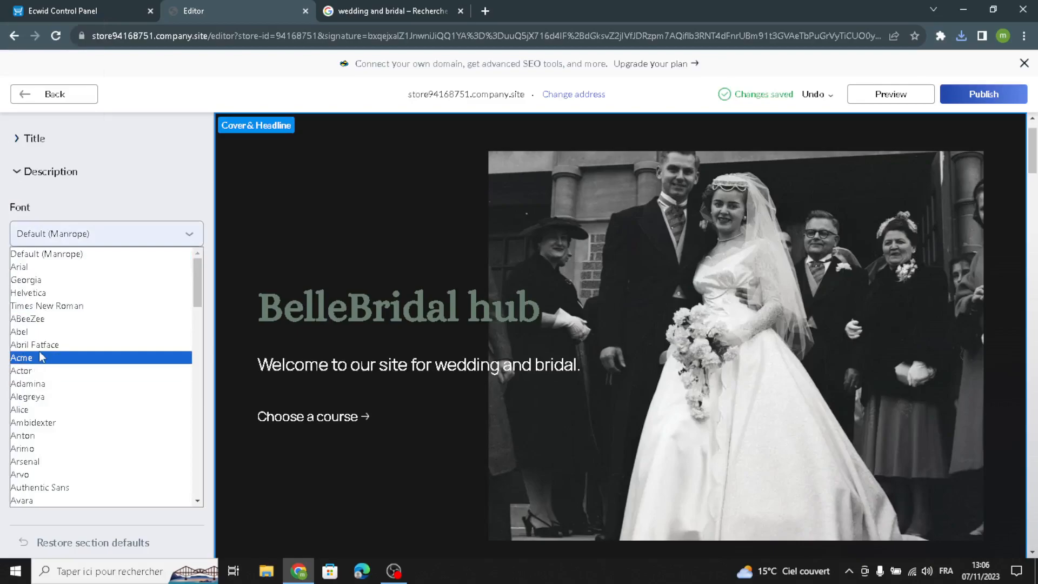
pyautogui.click(22, 409)
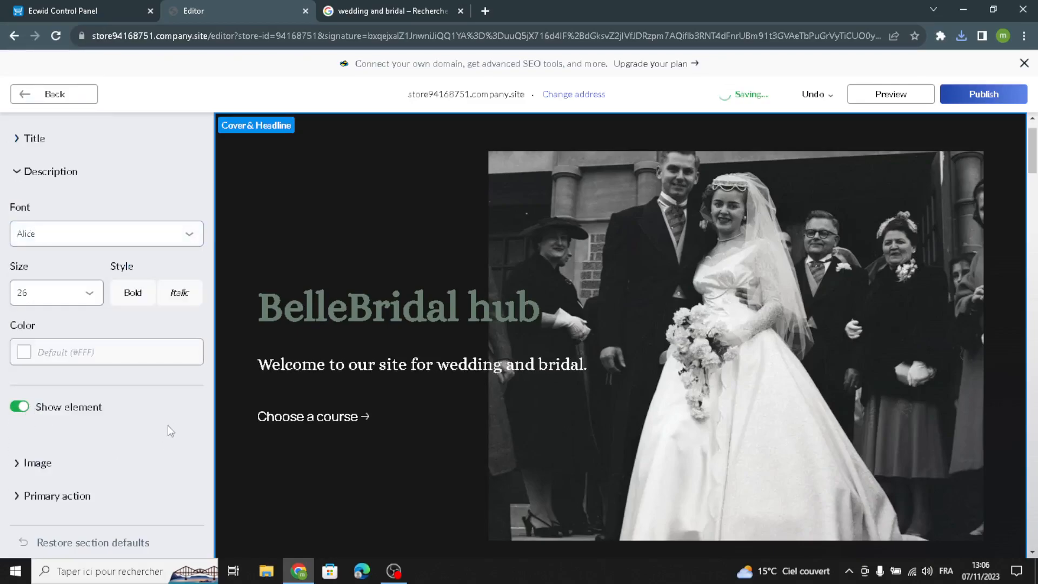
# - Leave the cover settings and clear the "Courses" title of the Store section
pyautogui.click(54, 93)
pyautogui.click(52, 92)
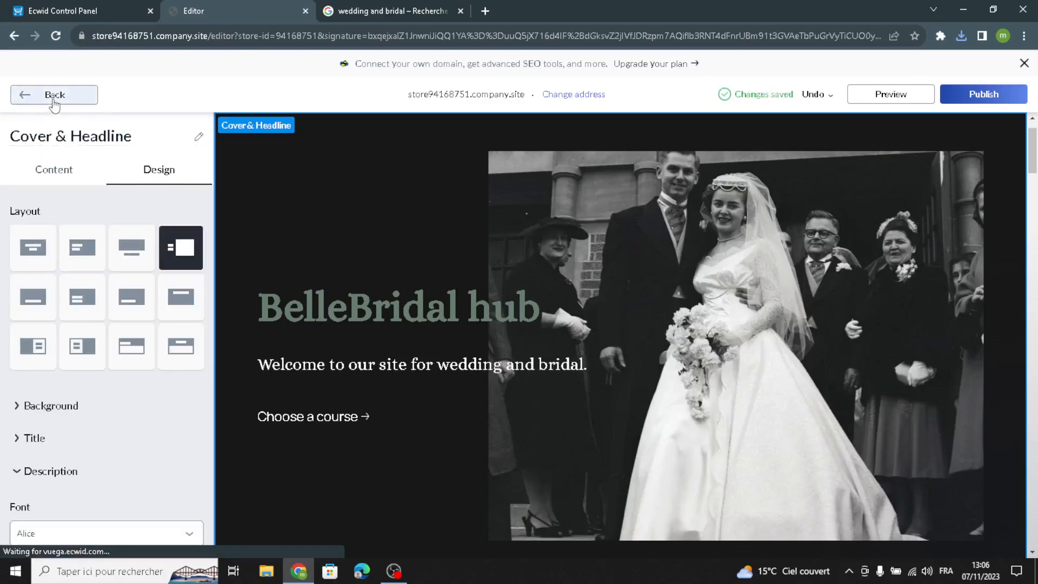
pyautogui.click(48, 266)
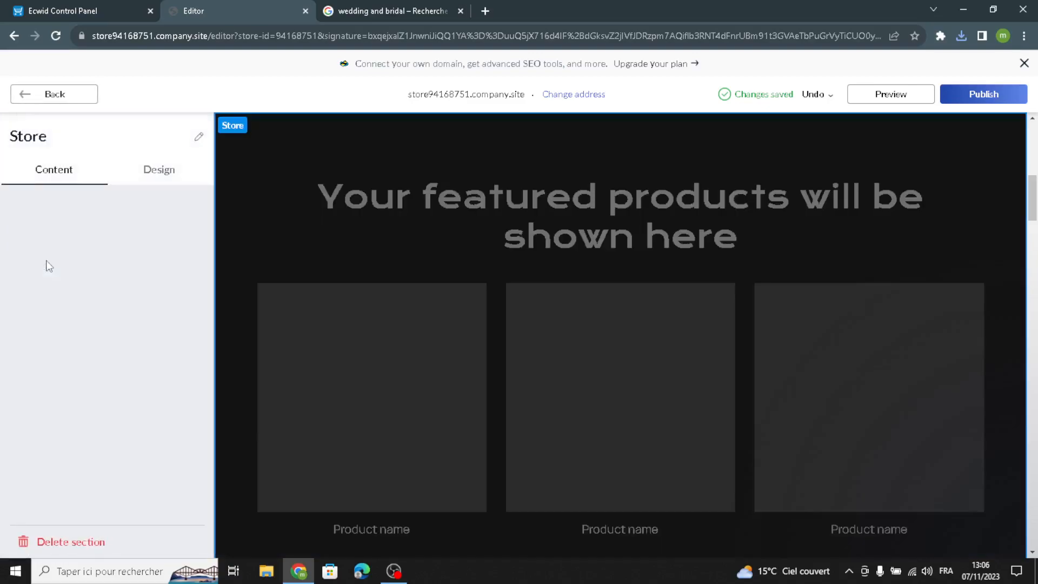
pyautogui.moveTo(54, 238); pyautogui.dragTo(2, 239)
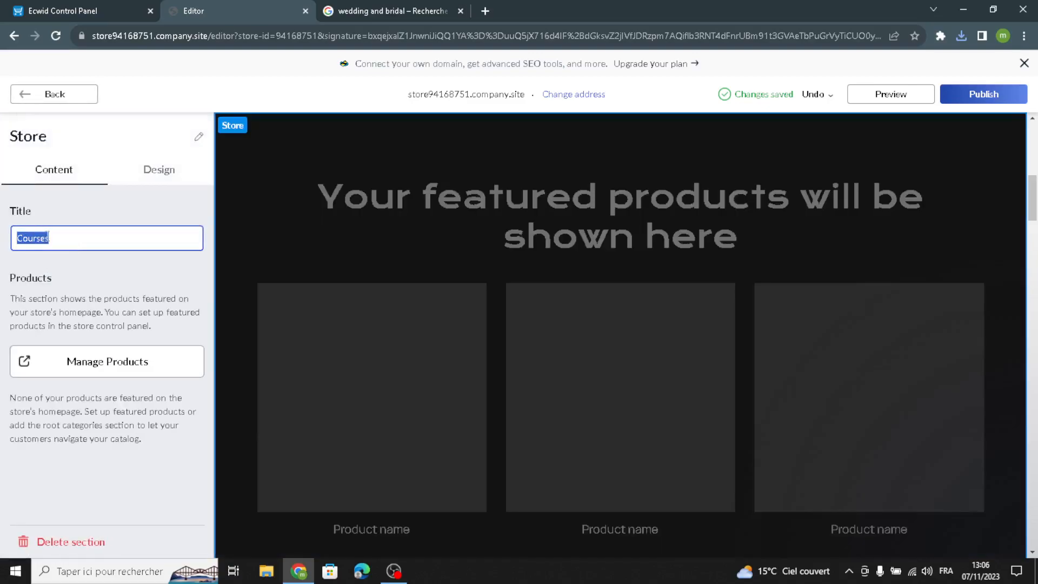
pyautogui.press('BackSpace')
pyautogui.click(64, 264)
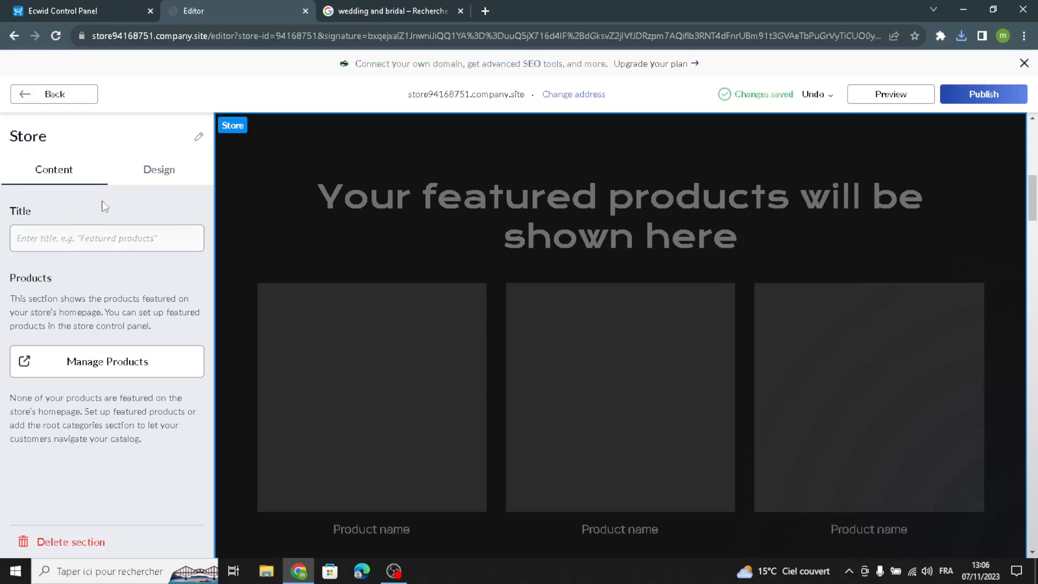
pyautogui.click(76, 250)
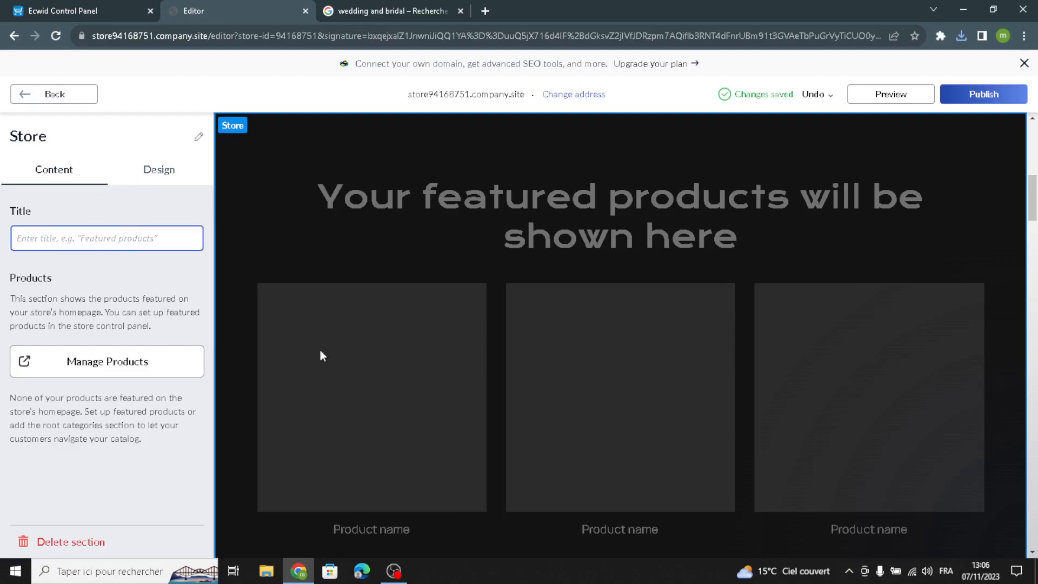
# - Switch to the Ecwid Control Panel and open a new product form to examine its name, REF, weight, price and description fields
pyautogui.click(8, 9)
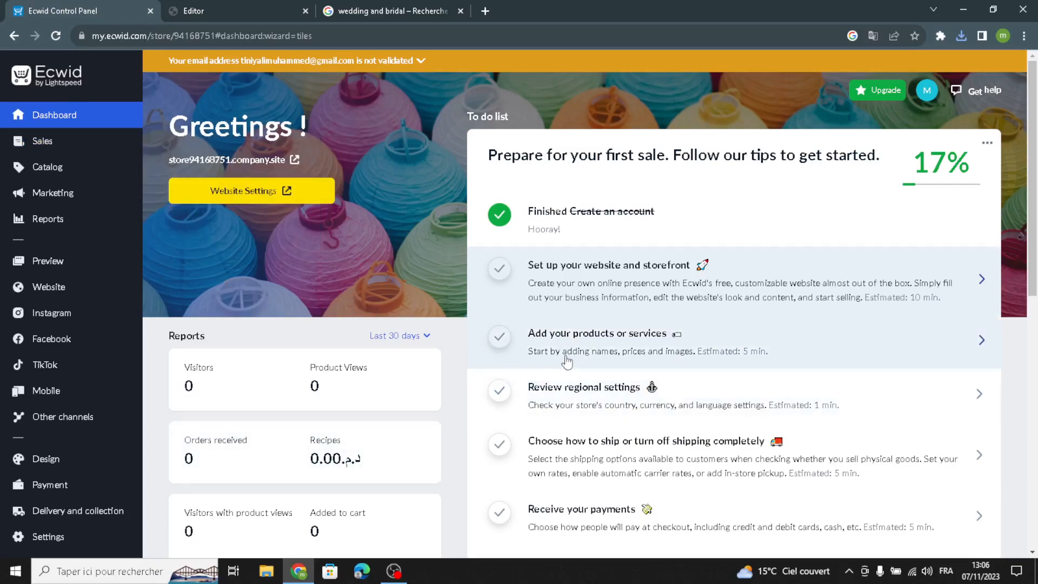
pyautogui.click(611, 347)
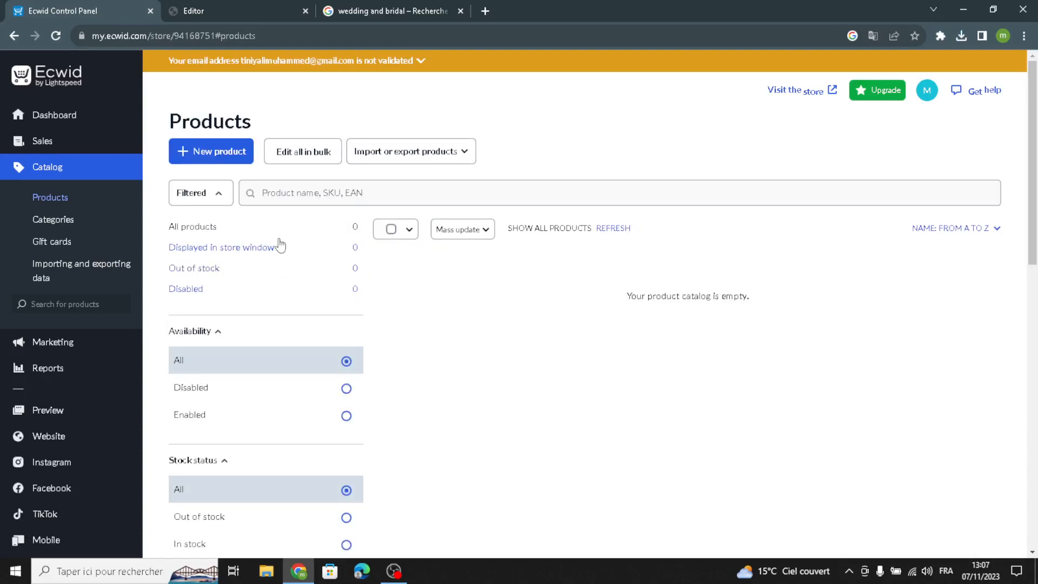
pyautogui.click(229, 153)
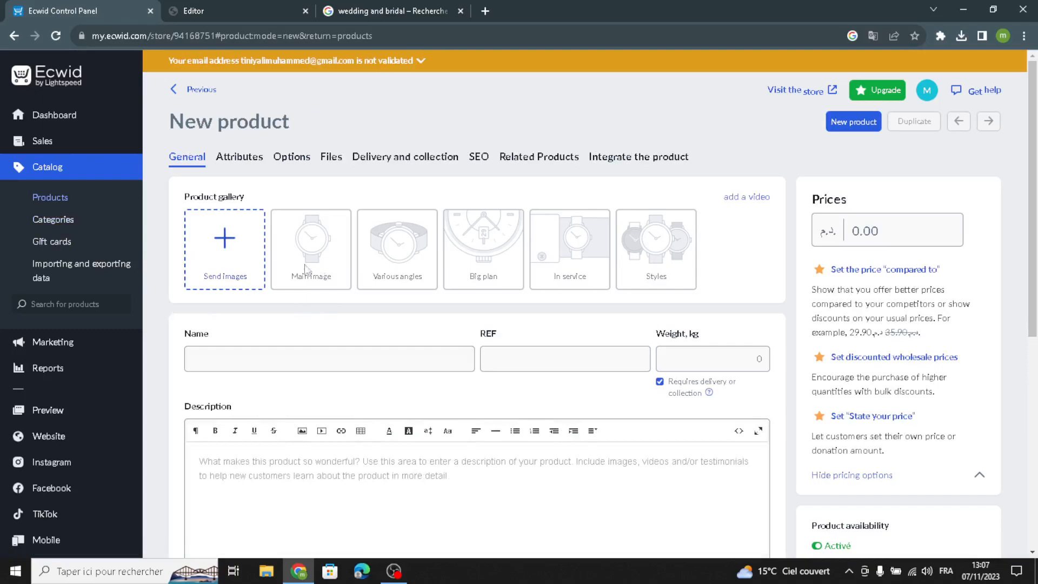
pyautogui.click(222, 353)
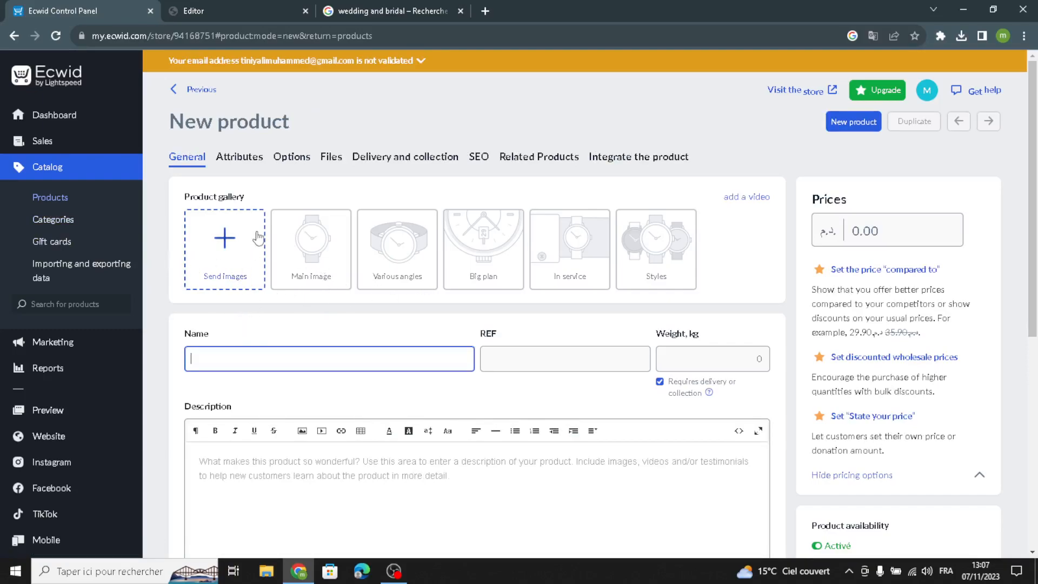
pyautogui.click(520, 359)
pyautogui.click(699, 360)
pyautogui.click(728, 333)
pyautogui.click(867, 237)
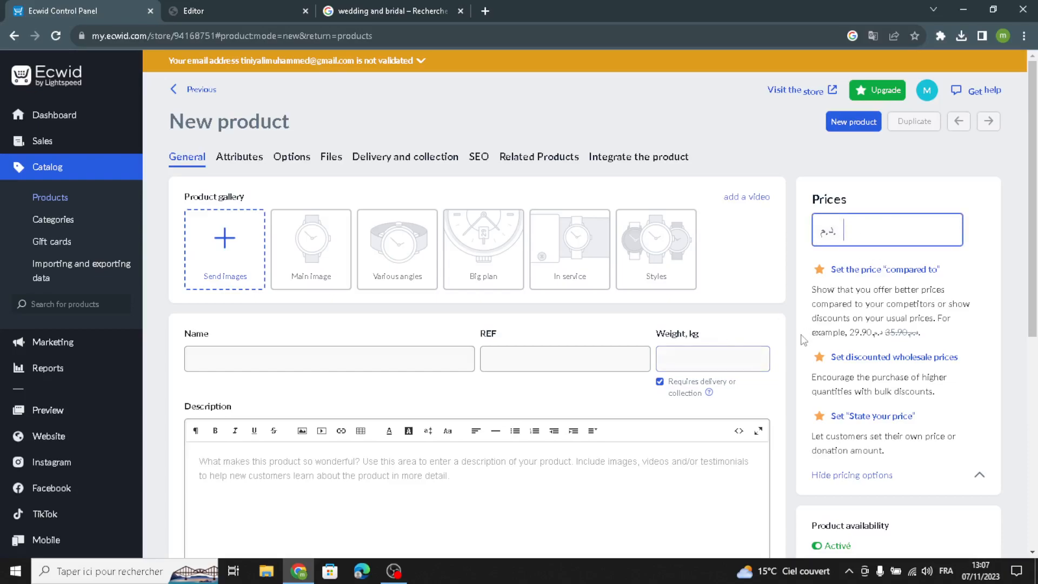
pyautogui.click(340, 489)
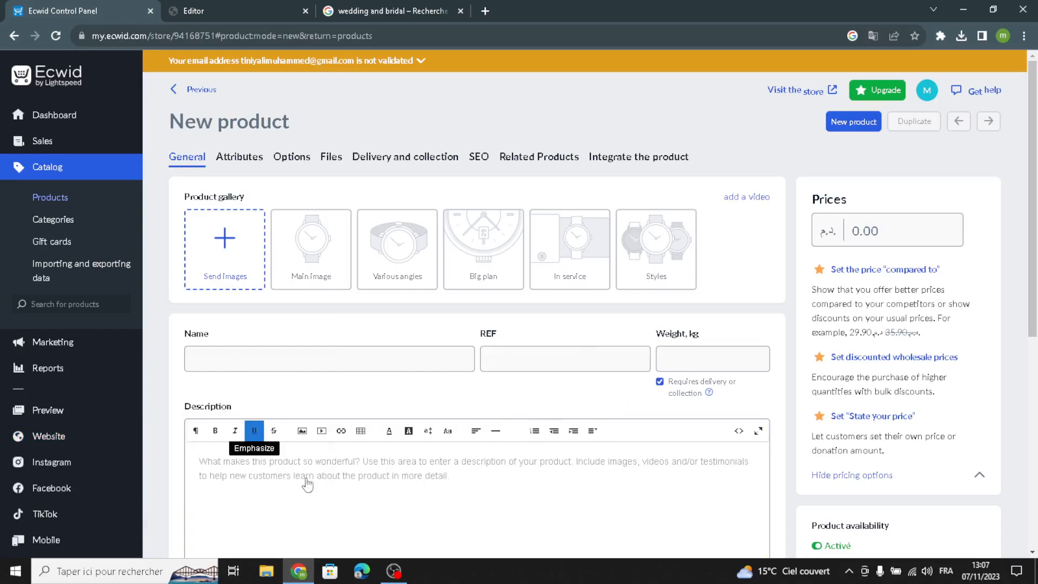
# - Back in the site editor, examine the Store section's design options for background, product name, image and price
pyautogui.click(261, 5)
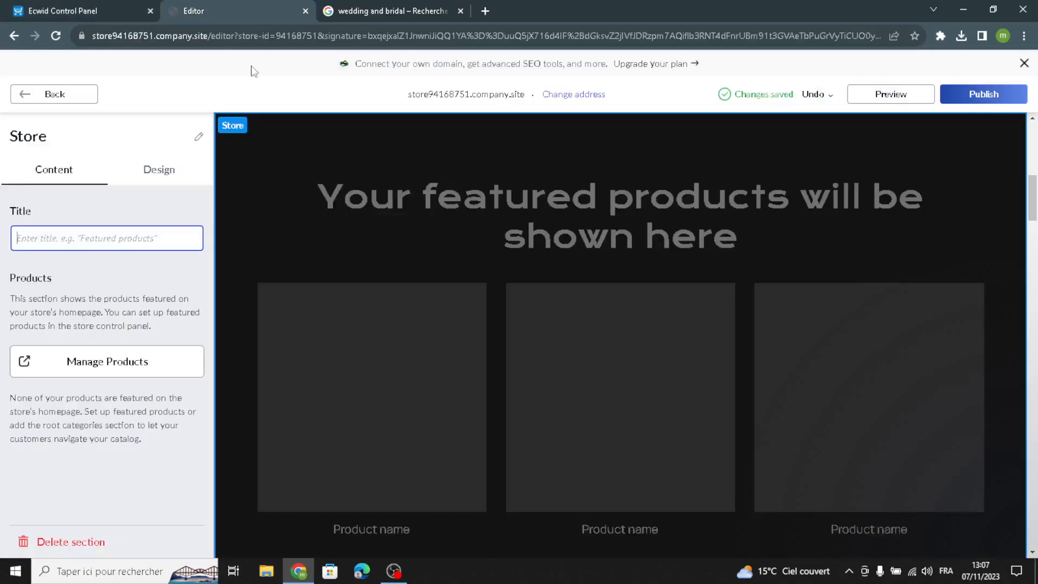
pyautogui.click(150, 171)
pyautogui.click(54, 220)
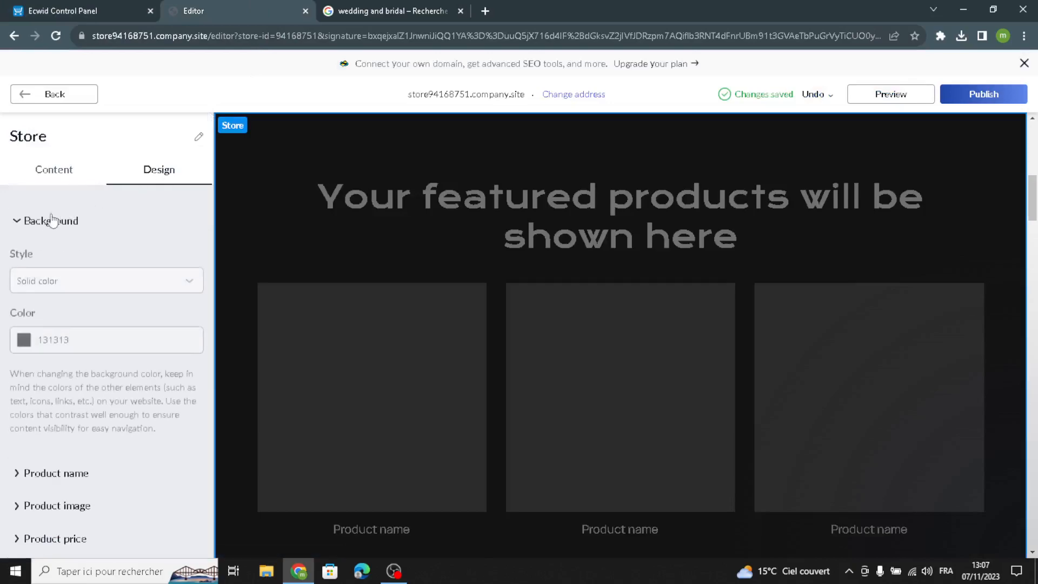
pyautogui.scroll(-2, 36, 264)
pyautogui.click(19, 341)
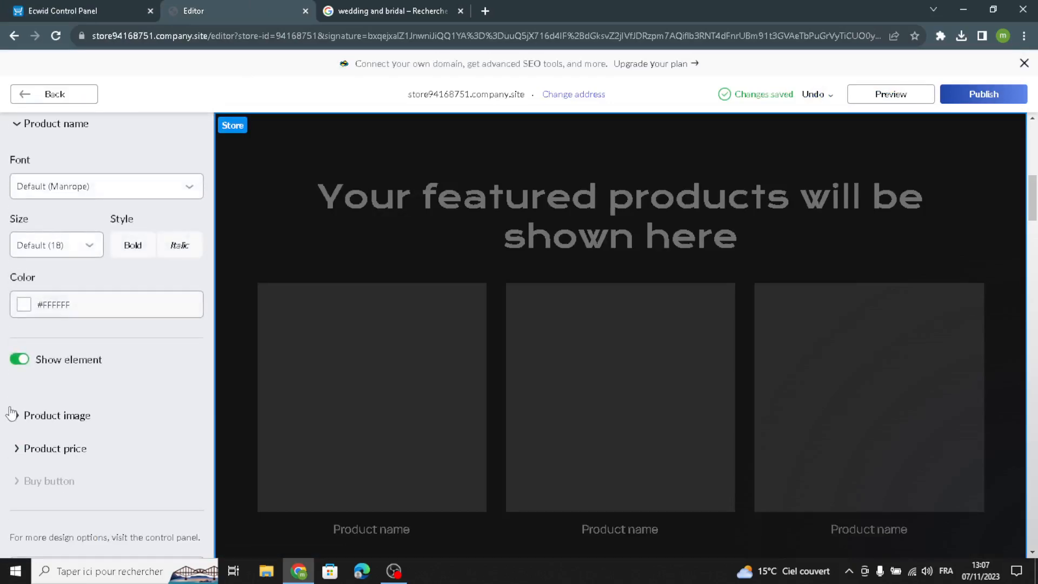
pyautogui.click(15, 415)
pyautogui.click(39, 366)
pyautogui.scroll(2, 38, 216)
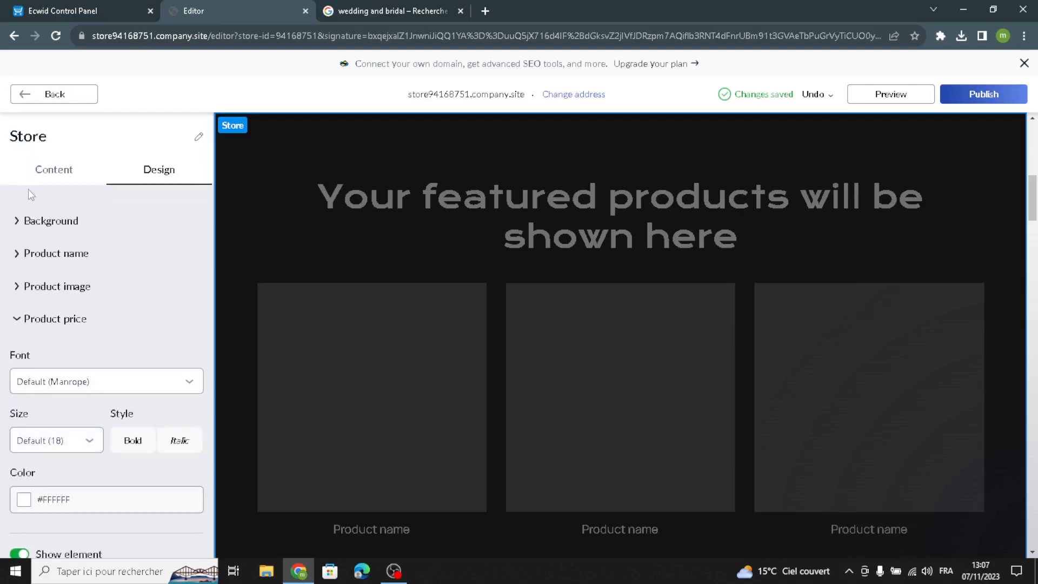
# - Open the About Us section and delete its placeholder description and title
pyautogui.click(51, 95)
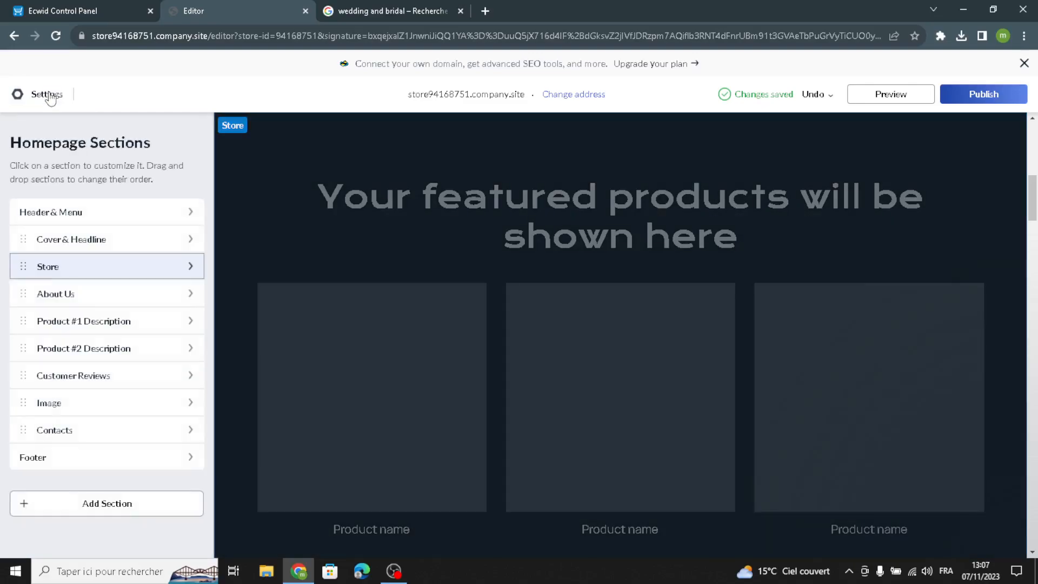
pyautogui.click(58, 294)
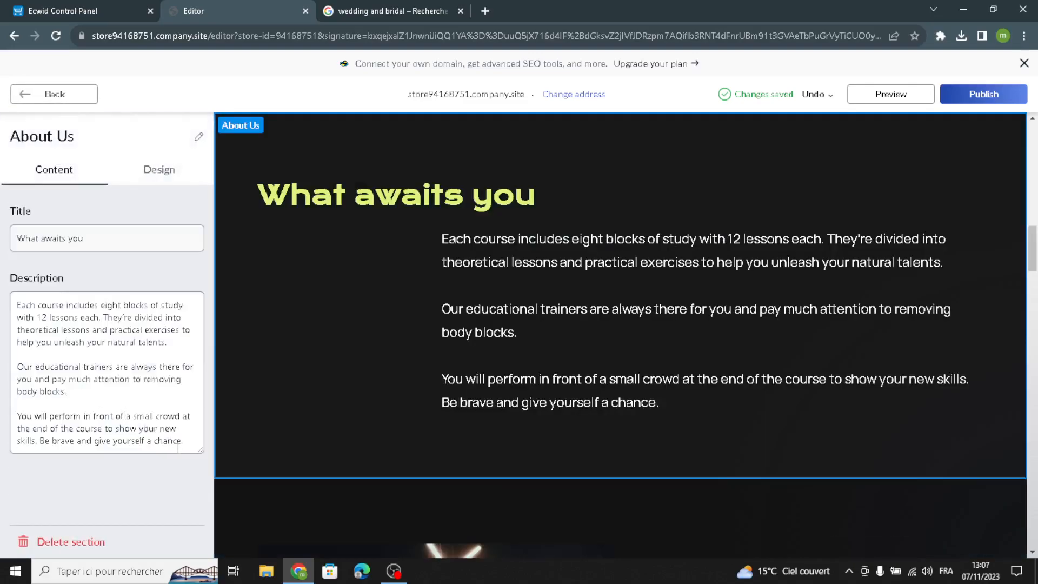
pyautogui.moveTo(185, 443); pyautogui.dragTo(1, 224)
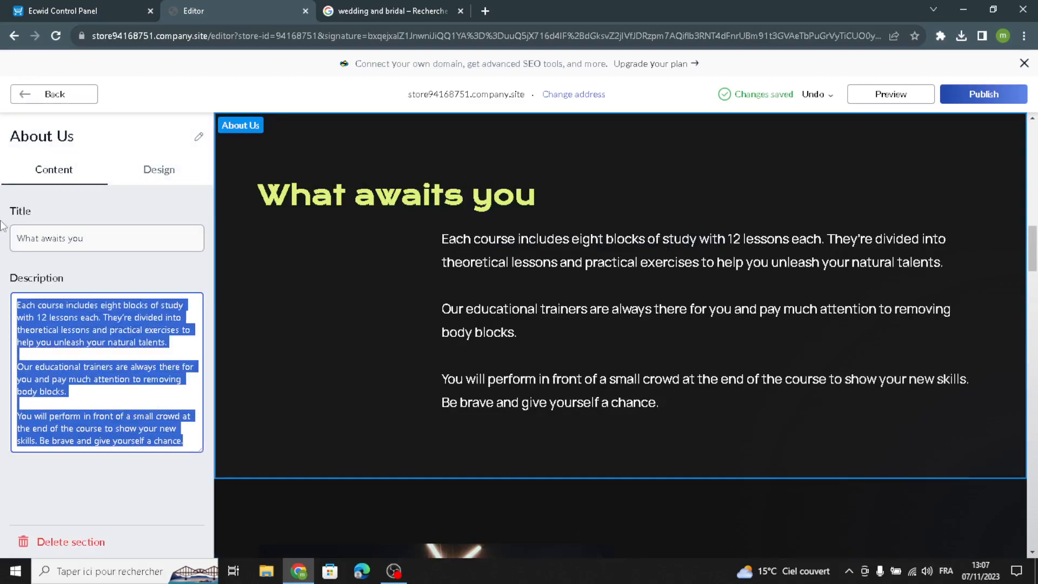
pyautogui.press('BackSpace')
pyautogui.tripleClick(125, 236)
pyautogui.press('BackSpace')
pyautogui.click(101, 322)
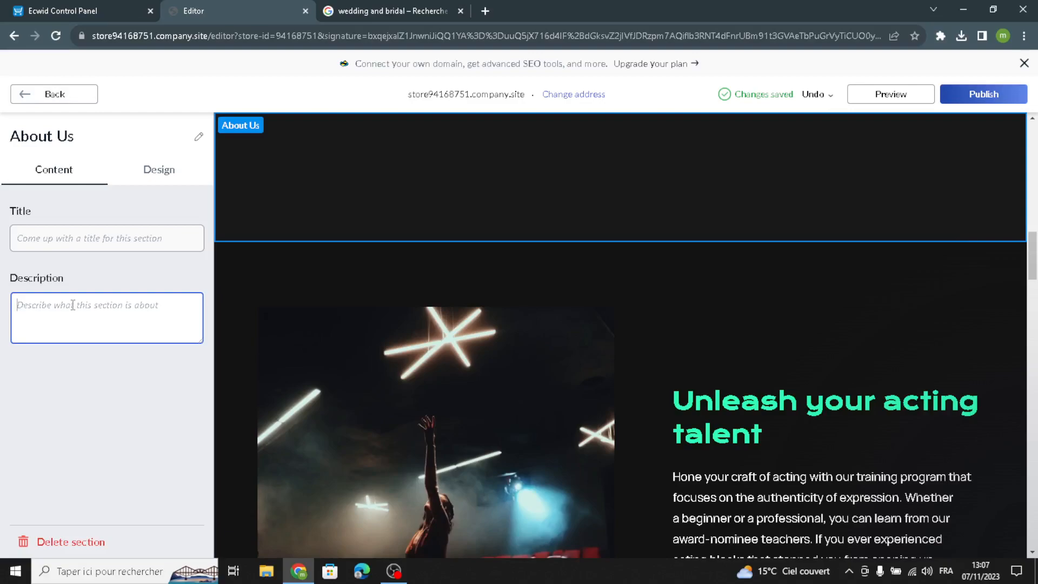
pyautogui.click(74, 325)
# - Apply the About Us layout with two small stacked blocks beside one large block
pyautogui.click(154, 169)
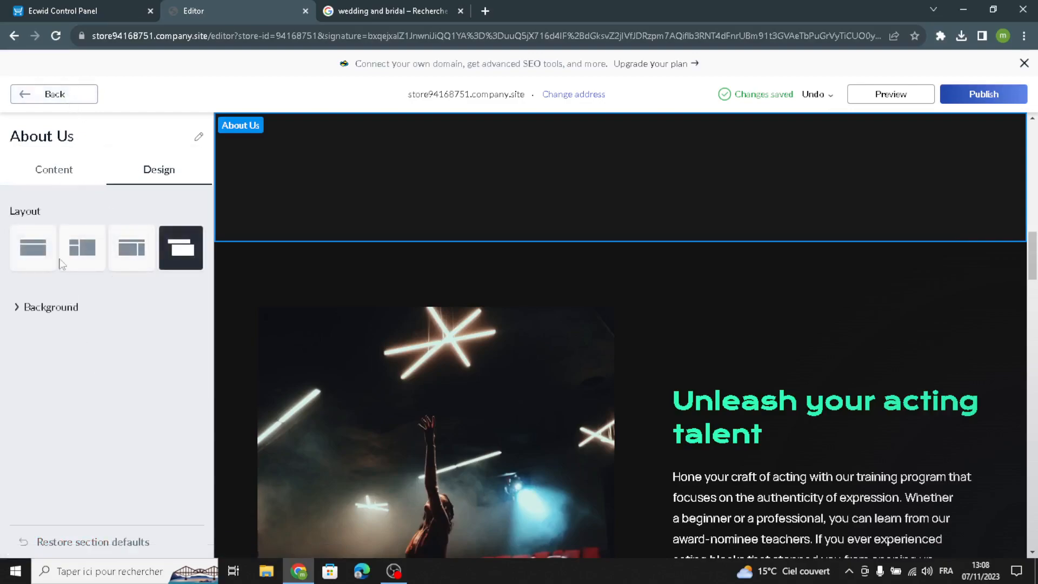
pyautogui.click(70, 254)
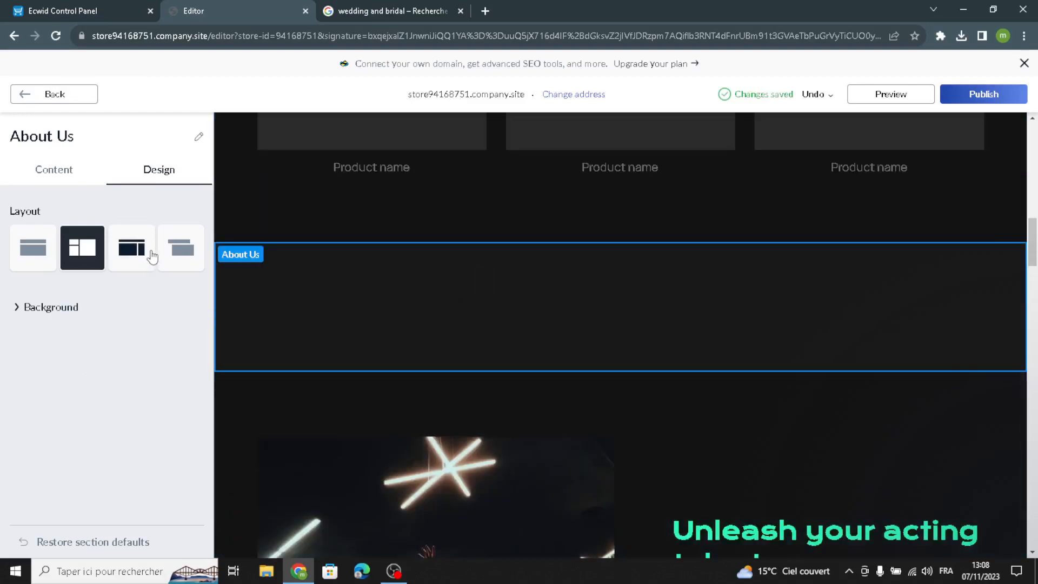
pyautogui.click(57, 178)
pyautogui.click(37, 338)
pyautogui.click(68, 414)
# - Open the Product #1 Description section and delete its placeholder description and title
pyautogui.click(46, 102)
pyautogui.click(56, 316)
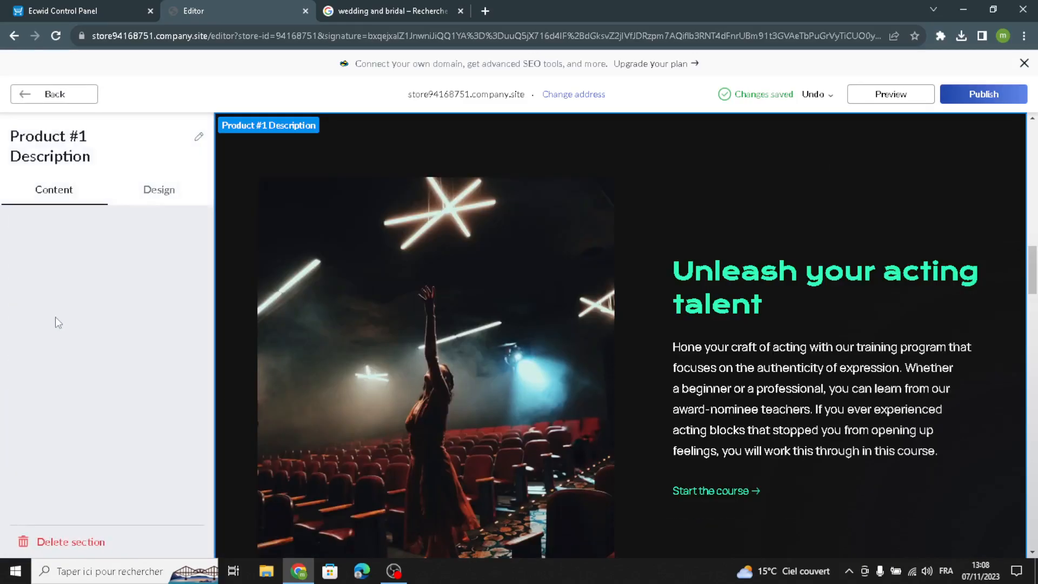
pyautogui.moveTo(123, 416); pyautogui.dragTo(1, 237)
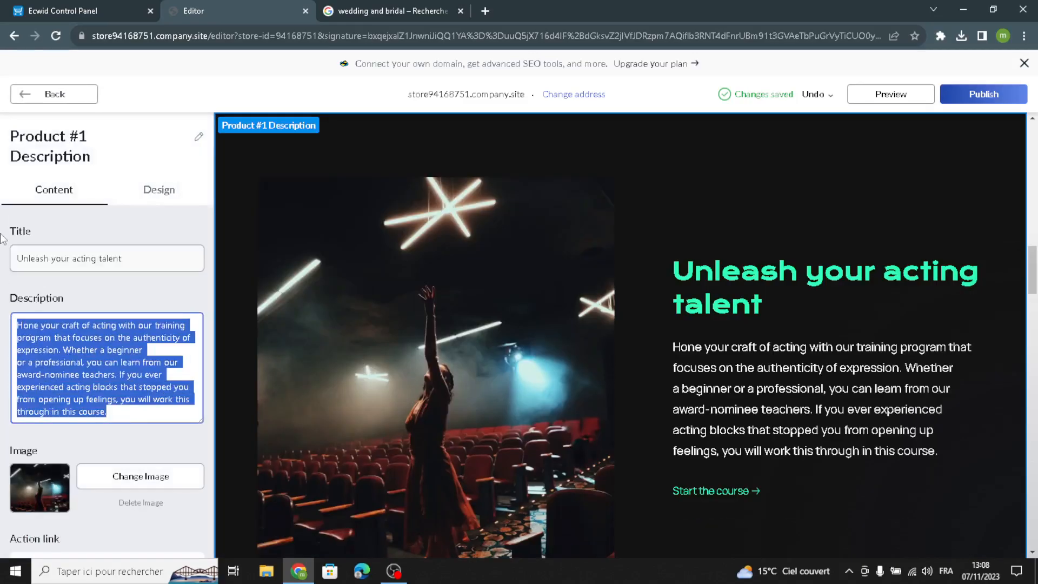
pyautogui.press('BackSpace')
pyautogui.click(160, 258)
pyautogui.hotkey('ctrl', 'a')
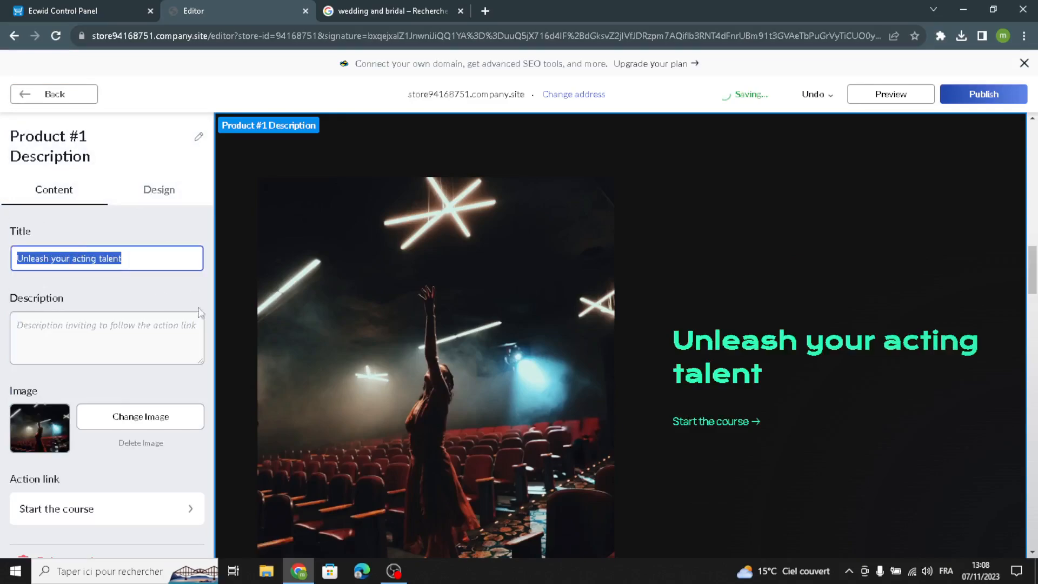
pyautogui.press('BackSpace')
pyautogui.scroll(-1, 96, 466)
pyautogui.scroll(1, 111, 455)
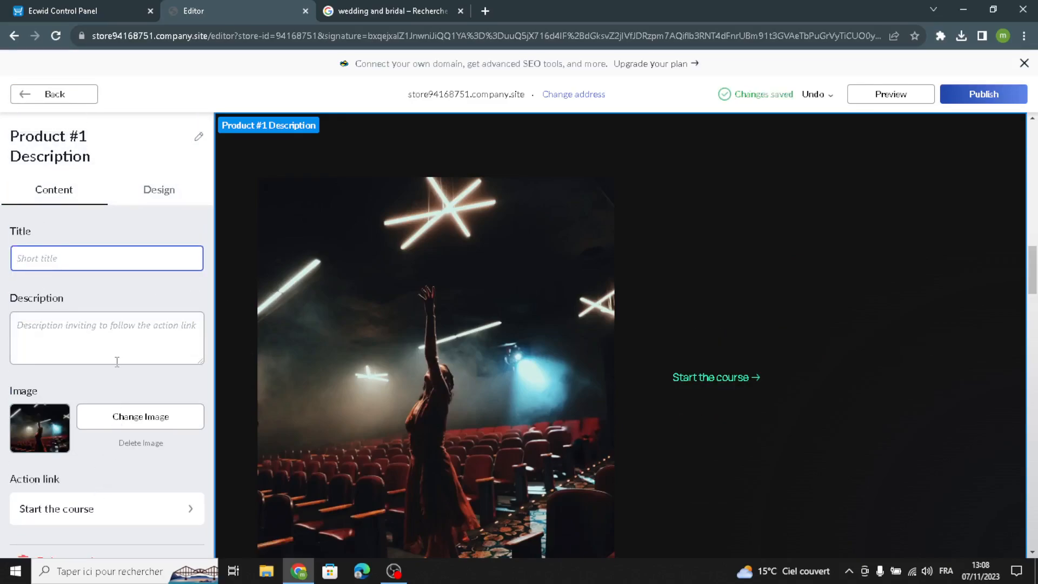
# - Switch to the Google Images wedding results and download Minted's photo of the seated Indian wedding couple
pyautogui.click(383, 10)
pyautogui.scroll(10, 554, 406)
pyautogui.scroll(10, 523, 306)
pyautogui.scroll(10, 508, 323)
pyautogui.scroll(10, 534, 412)
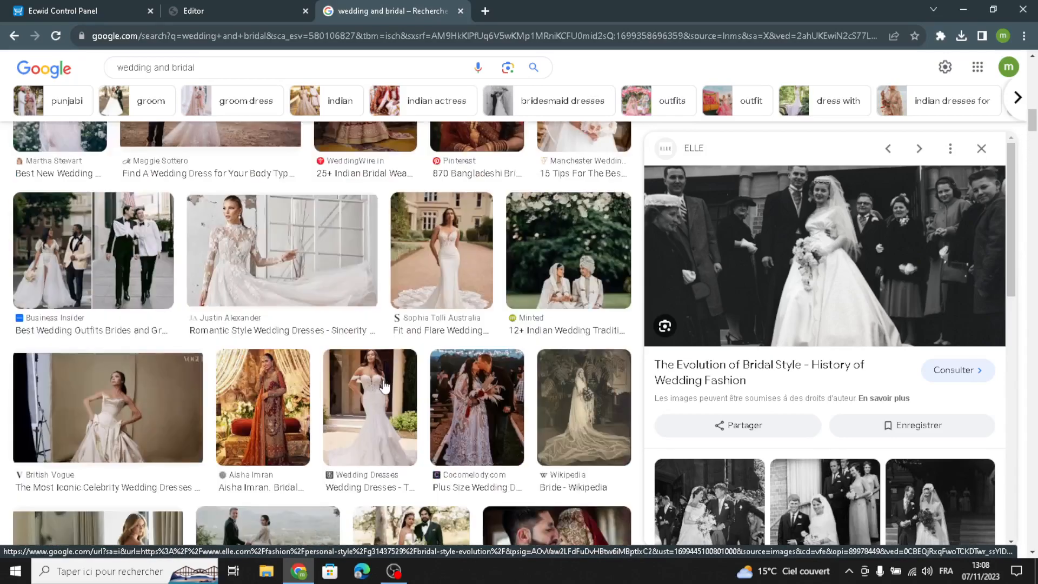
pyautogui.click(580, 290)
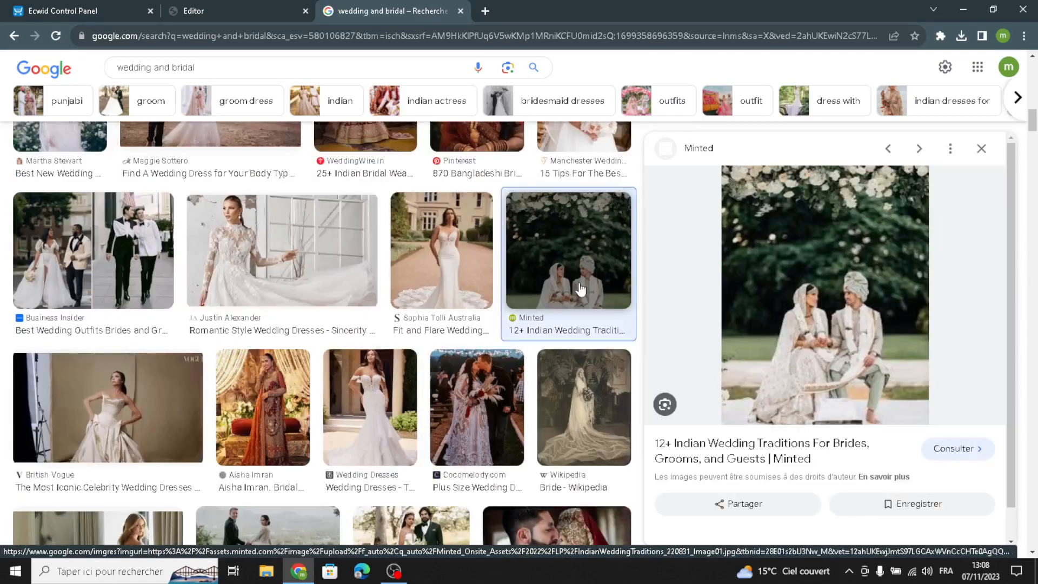
pyautogui.rightClick(794, 275)
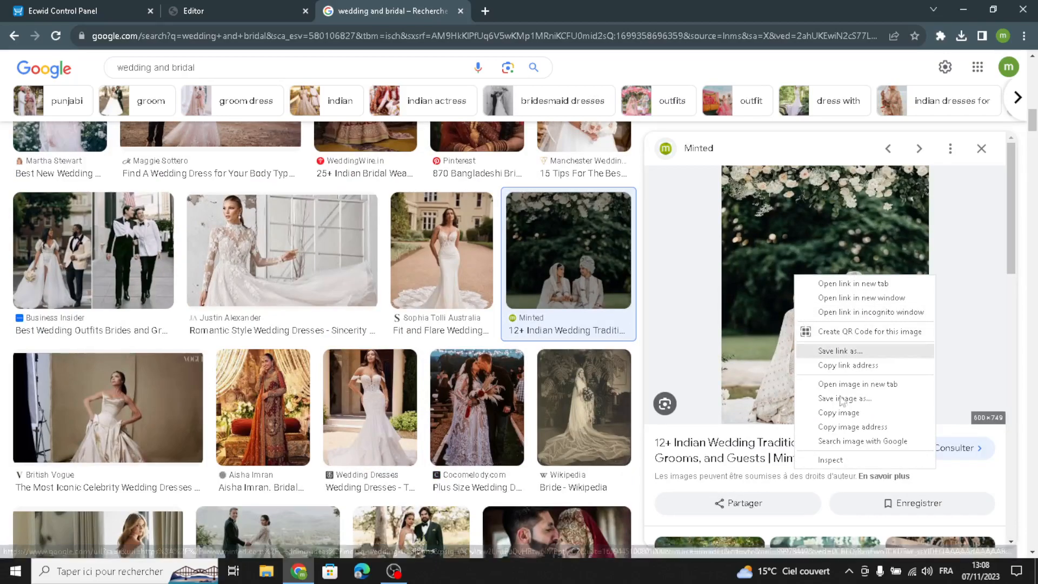
pyautogui.click(829, 399)
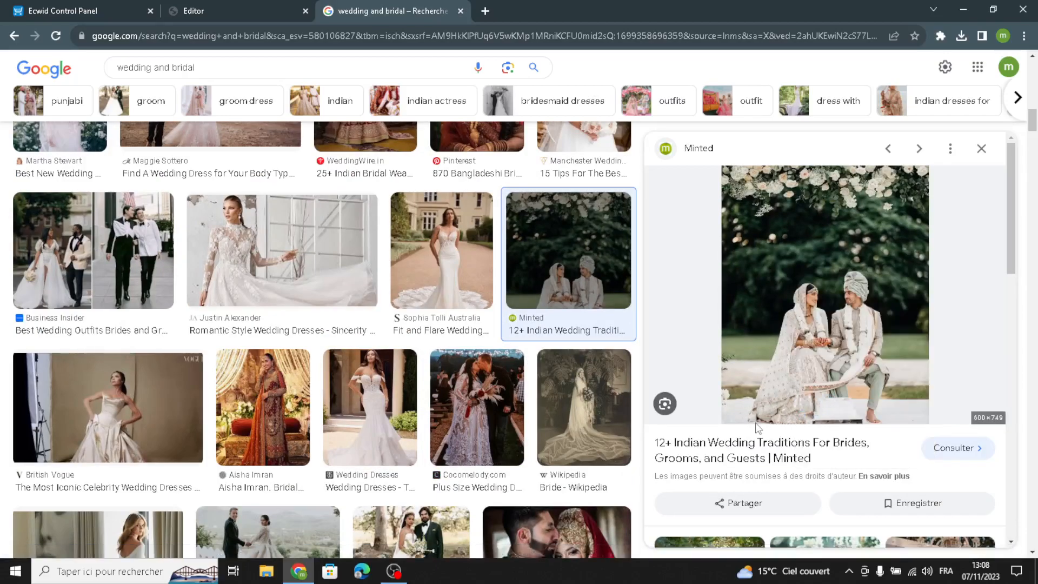
pyautogui.click(500, 534)
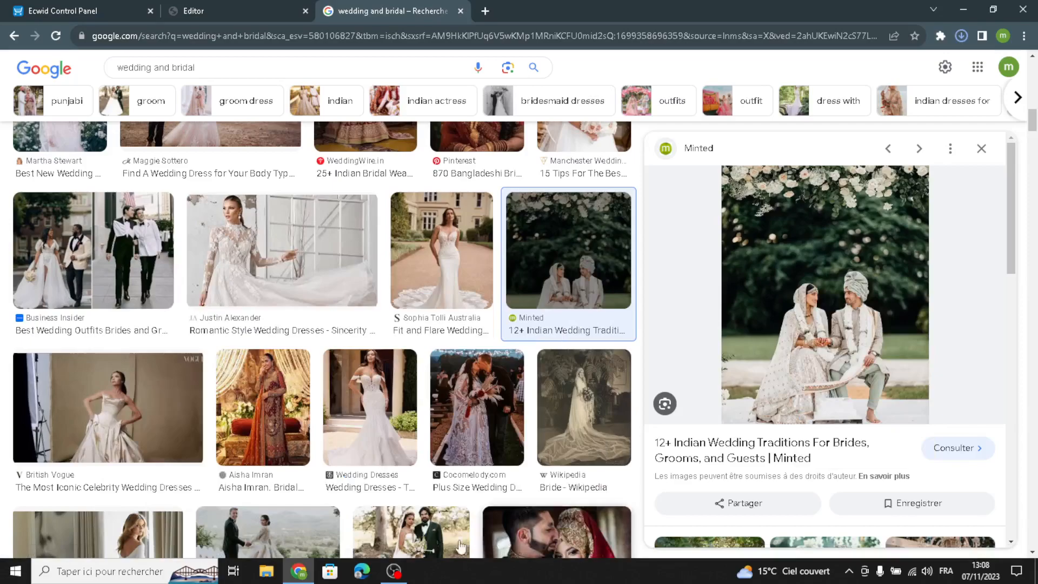
# - Back in the site editor, replace the Product #1 Description image with the downloaded Indian wedding couple photo
pyautogui.click(205, 5)
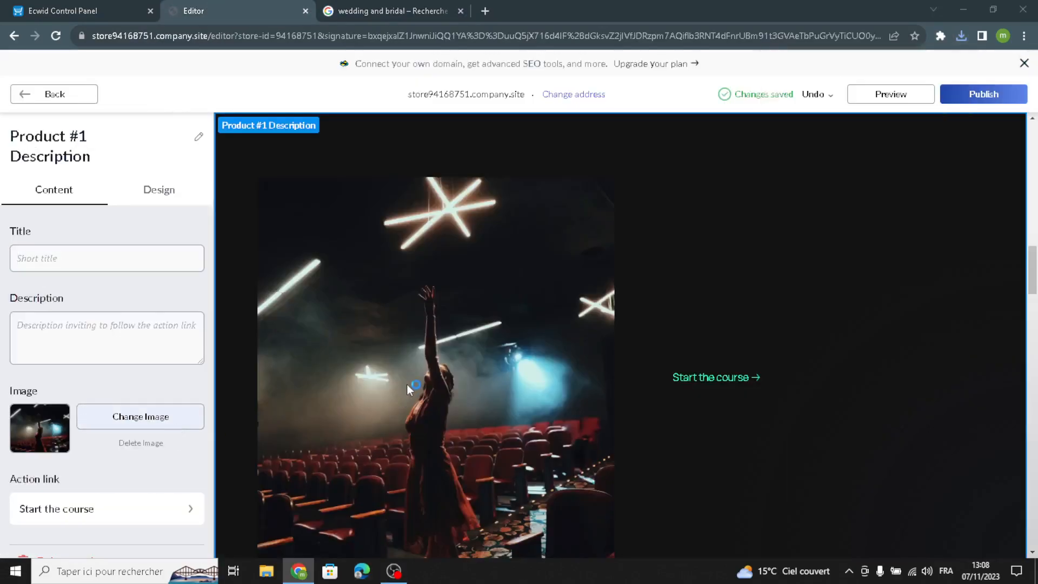
pyautogui.click(414, 357)
pyautogui.click(502, 534)
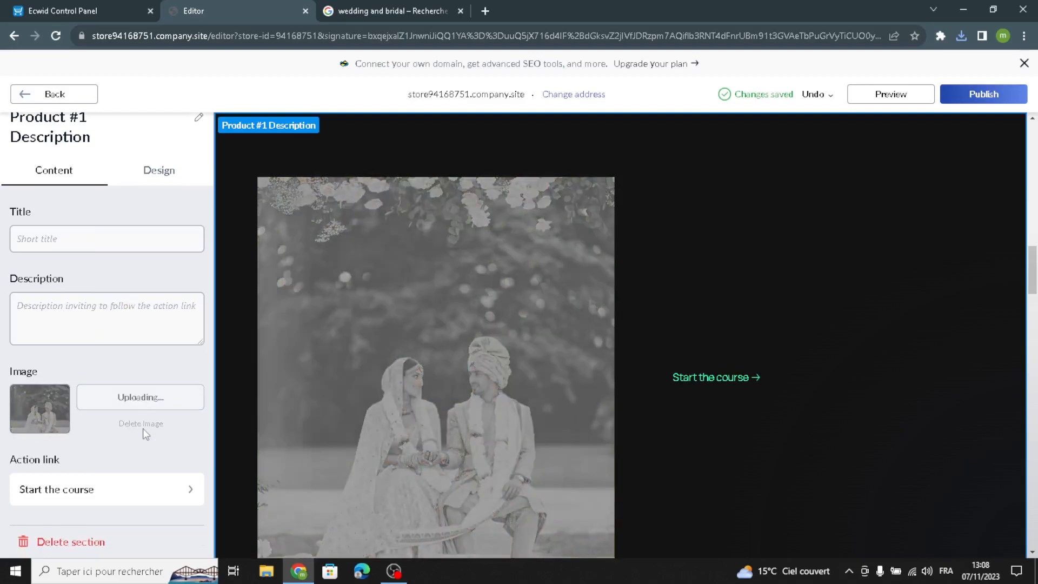
pyautogui.scroll(-1, 579, 486)
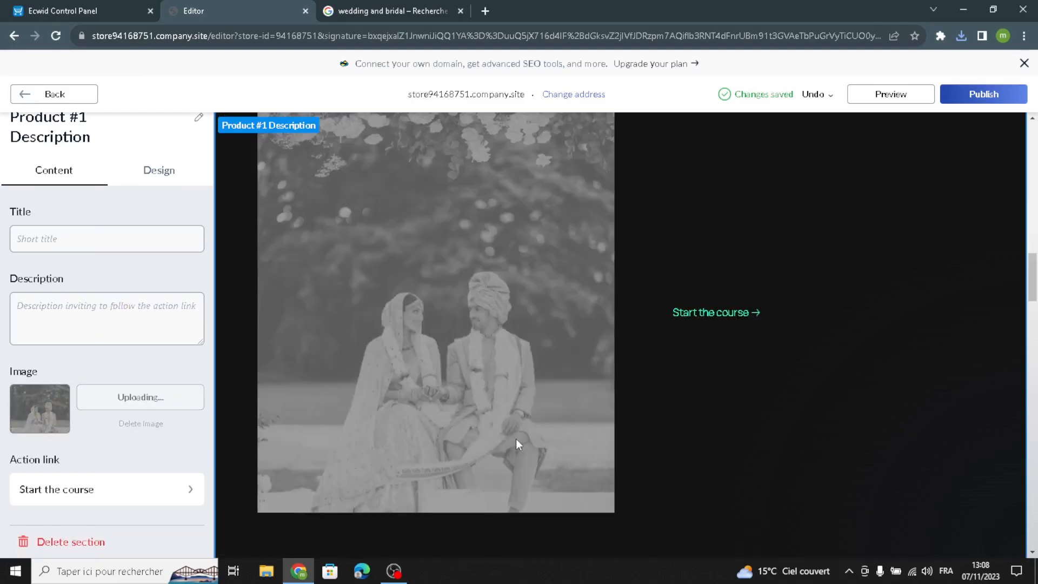
# - Apply the layout with text on the left and the image on the right to the Product #1 Description section
pyautogui.click(157, 179)
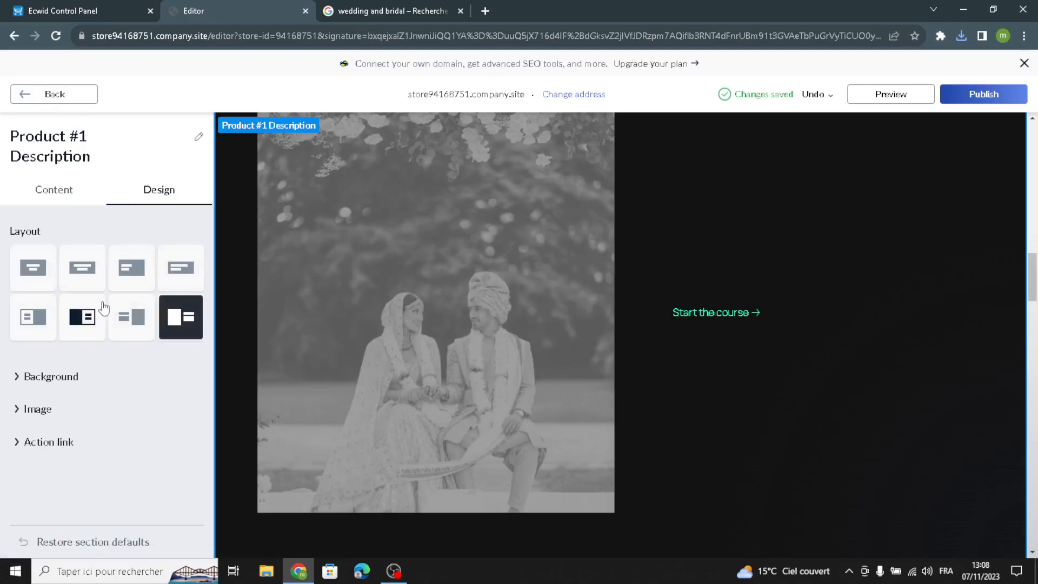
pyautogui.click(82, 316)
pyautogui.click(126, 270)
pyautogui.click(128, 308)
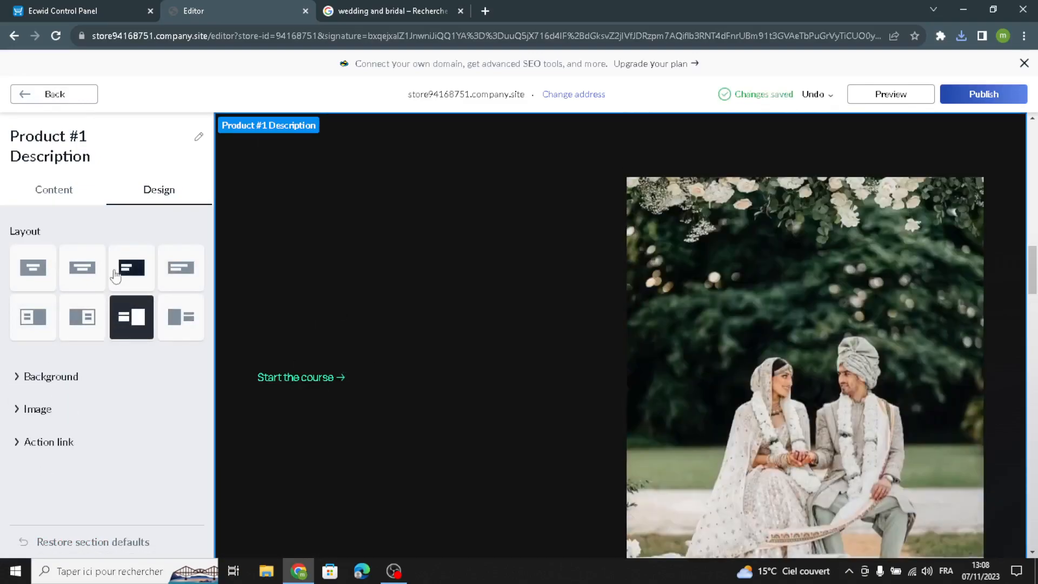
pyautogui.click(68, 98)
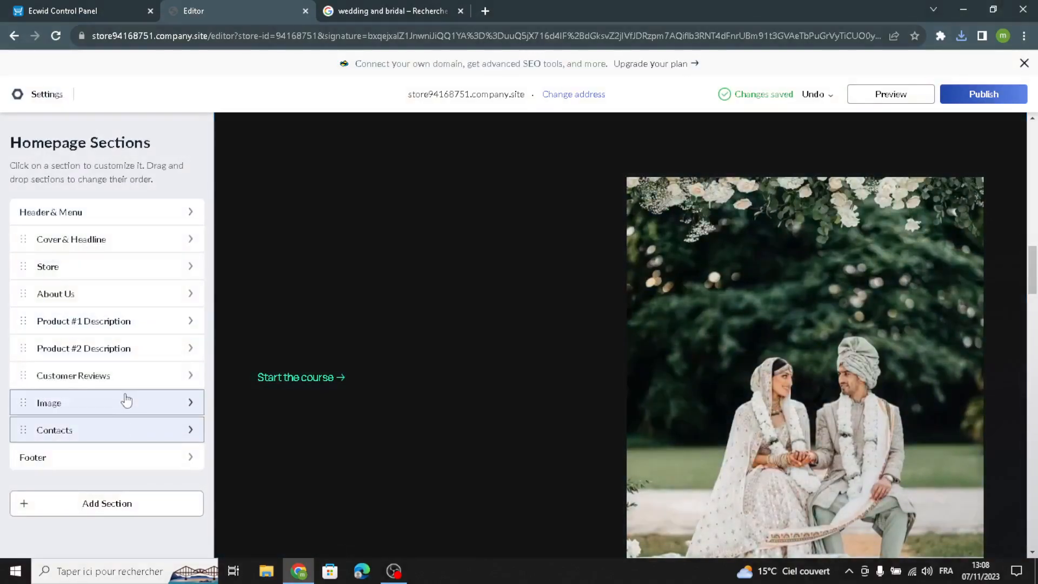
# - Open the Product #2 Description section and review its title and description text
pyautogui.click(117, 350)
pyautogui.moveTo(168, 396); pyautogui.dragTo(2, 289)
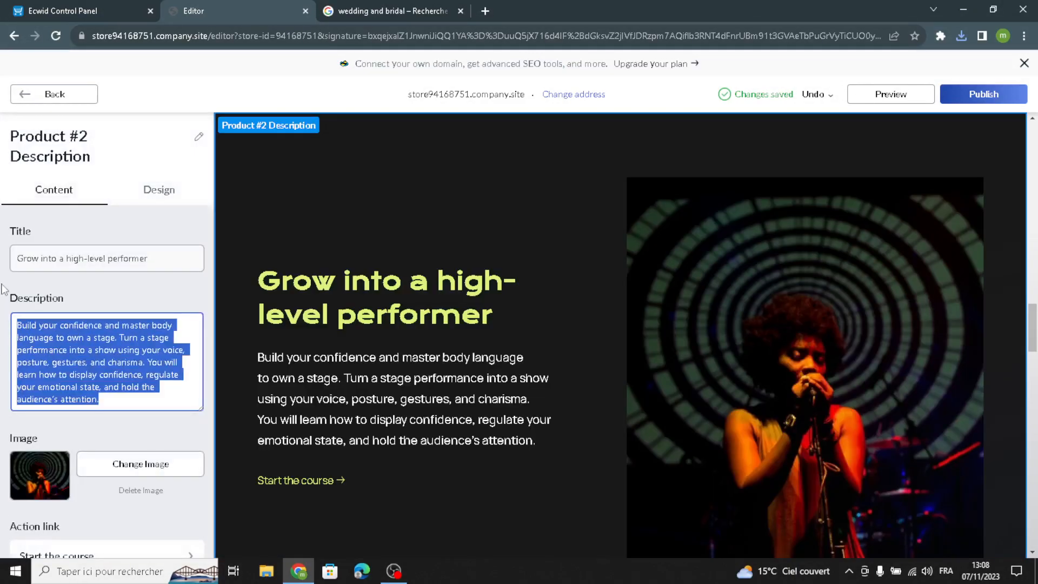
pyautogui.click(149, 279)
pyautogui.click(170, 252)
# - Try the image-left layout with a text sidebar on Product #2 Description and return to the text-left, image-right layout
pyautogui.click(147, 189)
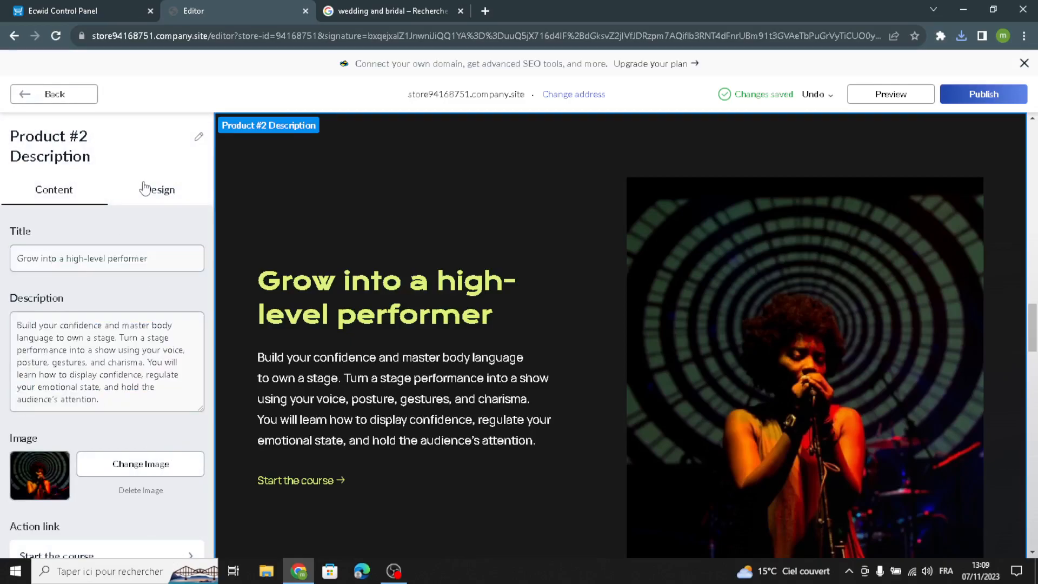
pyautogui.click(102, 319)
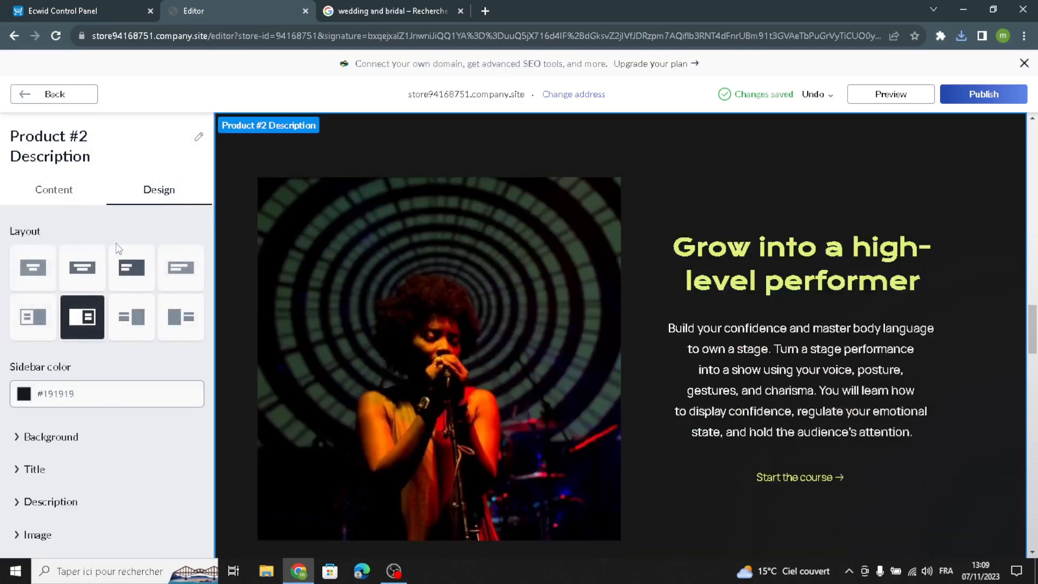
pyautogui.click(124, 324)
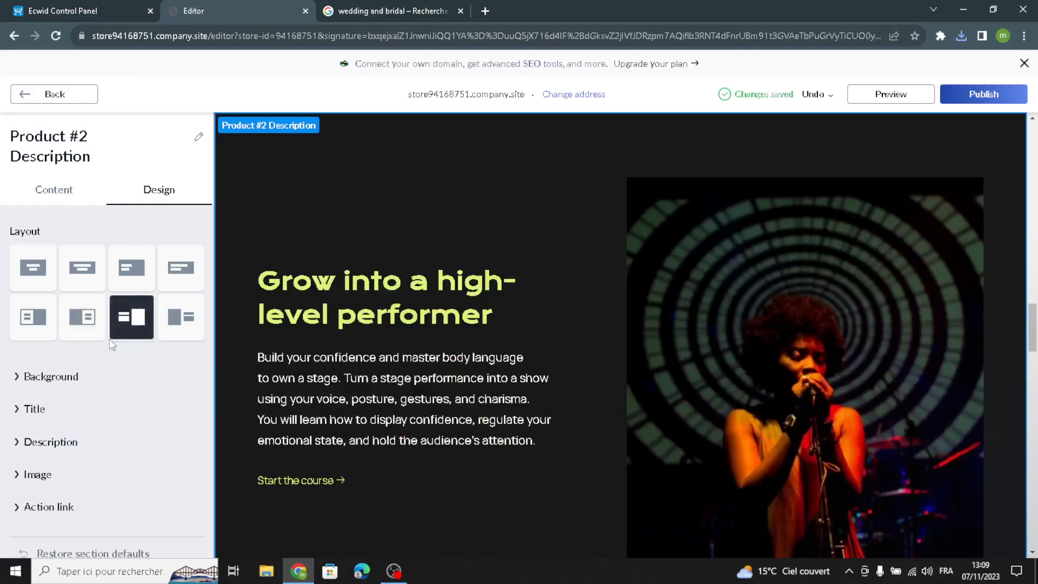
pyautogui.click(49, 100)
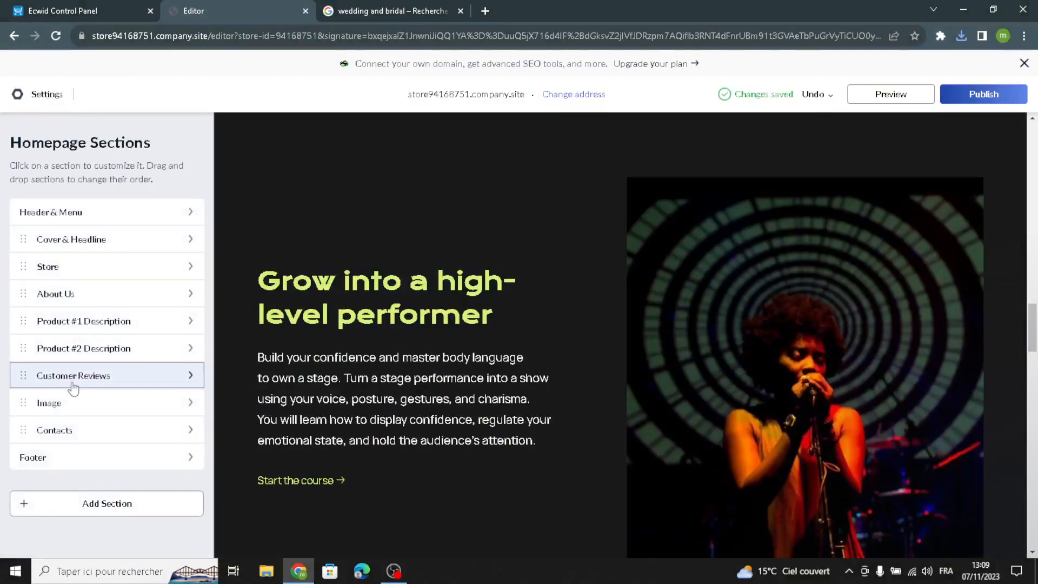
# - Open the Customer Reviews section and add a new review, keeping its placeholder text and author
pyautogui.click(71, 379)
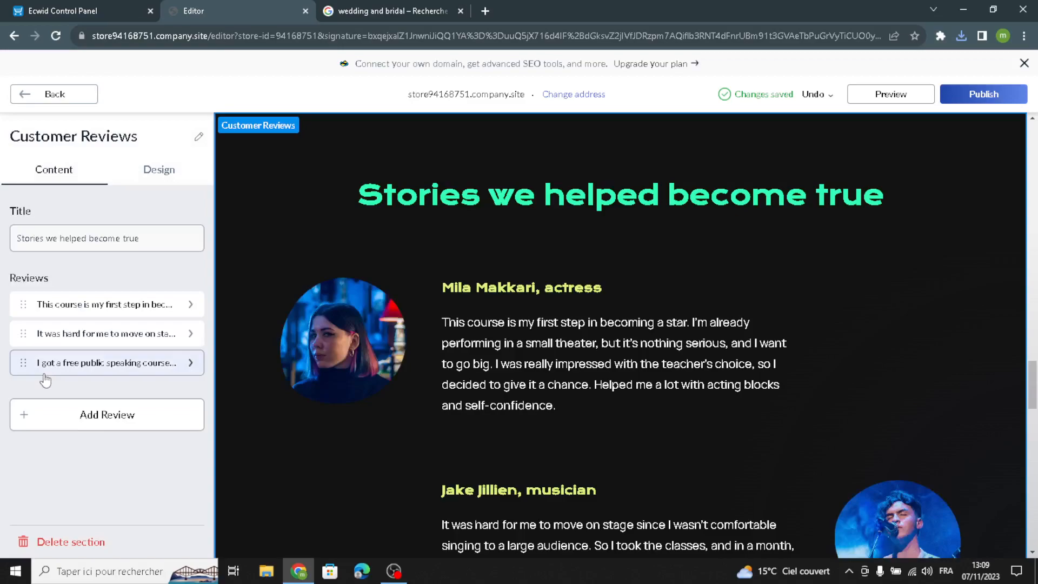
pyautogui.moveTo(141, 238); pyautogui.dragTo(3, 244)
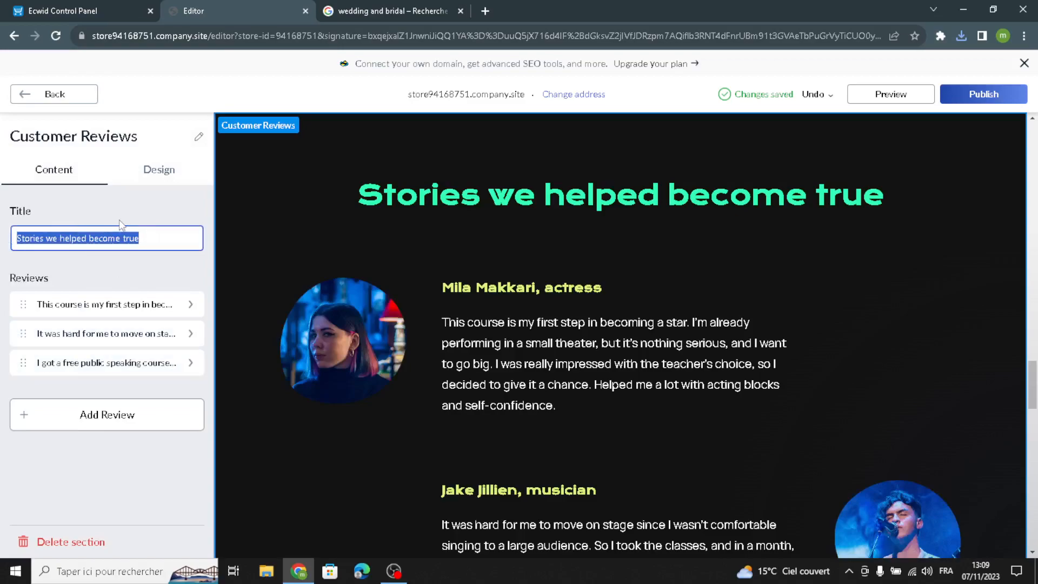
pyautogui.click(81, 414)
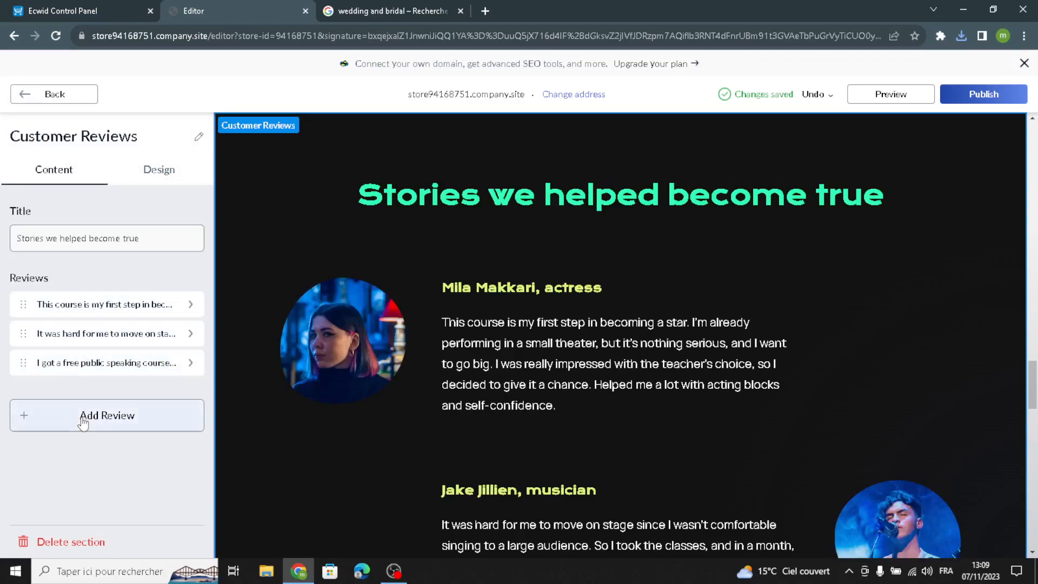
pyautogui.tripleClick(139, 242)
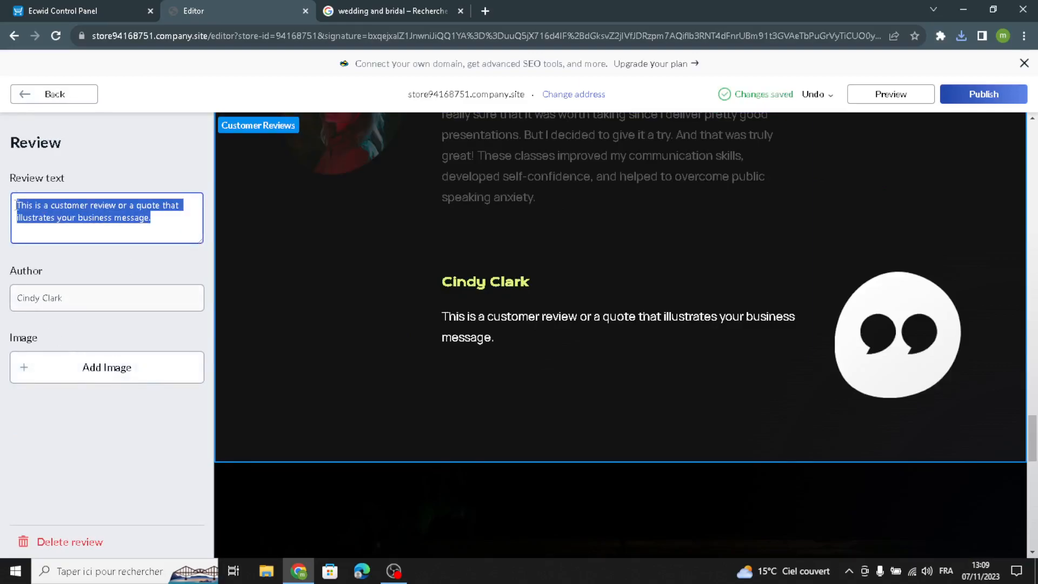
pyautogui.click(26, 108)
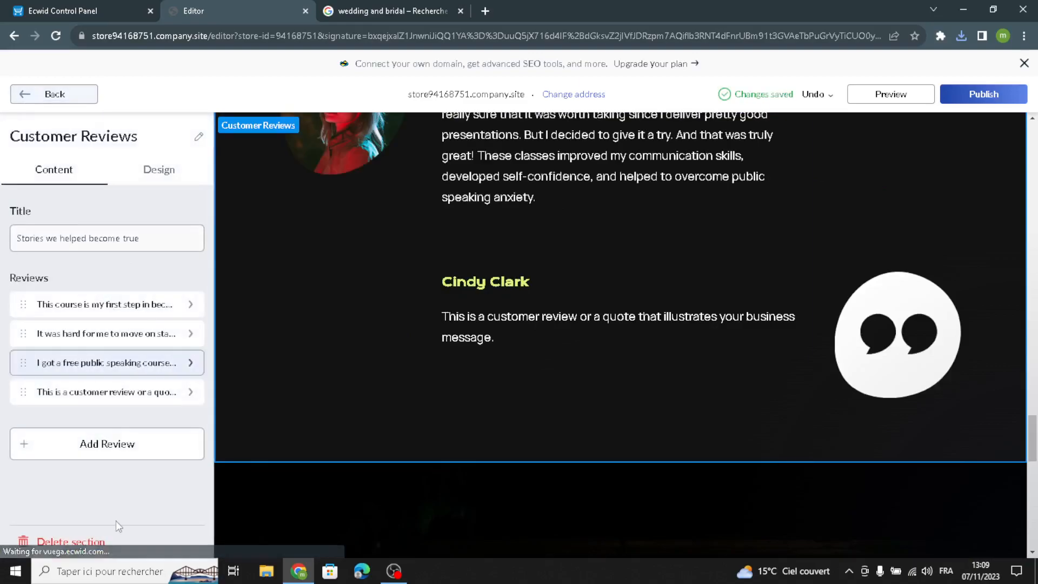
# - Try several Customer Reviews layouts and apply the three-column card layout with uneven block heights
pyautogui.click(159, 169)
pyautogui.click(96, 313)
pyautogui.click(33, 297)
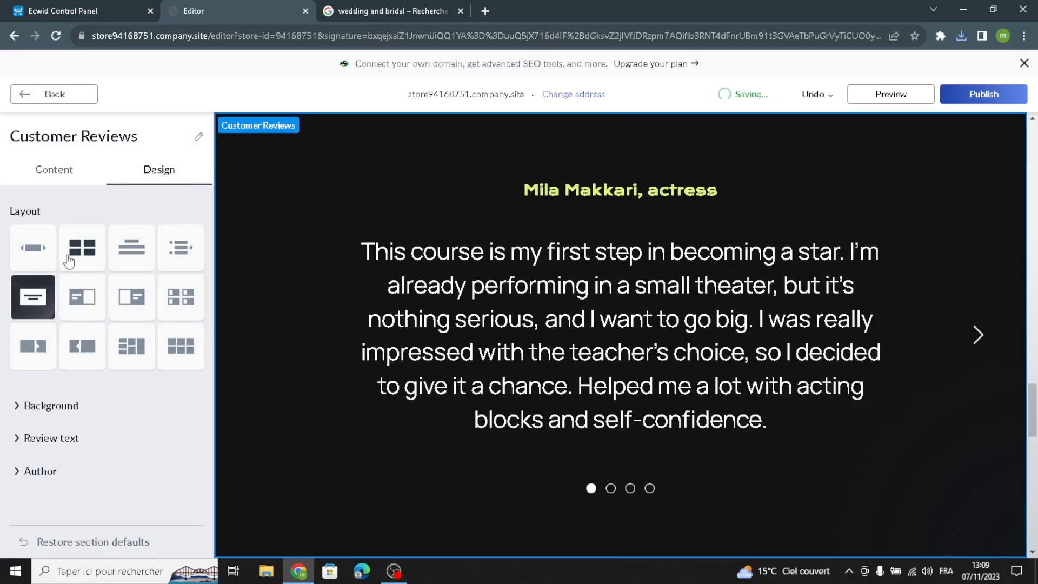
pyautogui.click(44, 254)
pyautogui.click(118, 341)
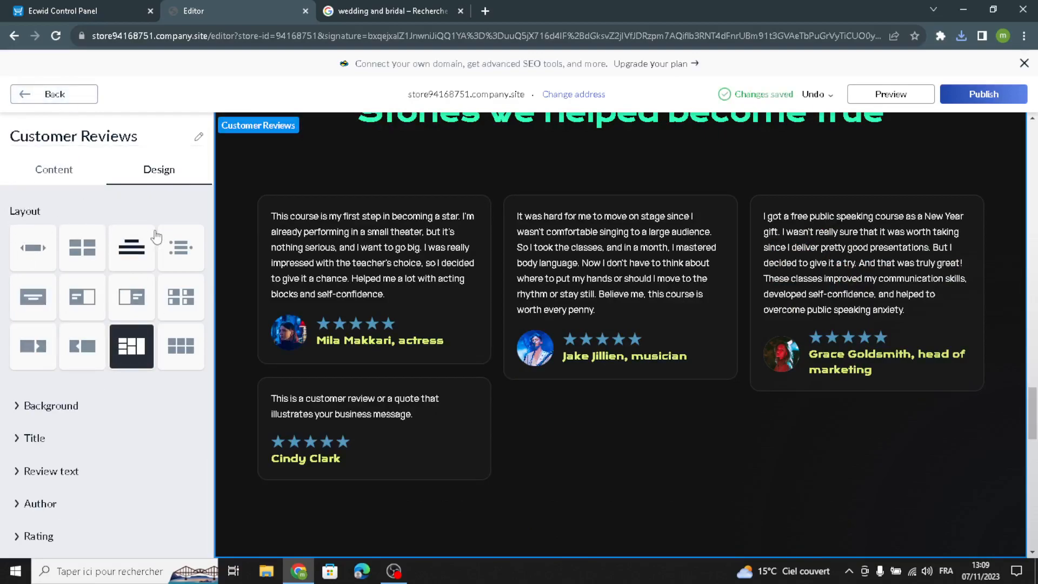
pyautogui.click(66, 102)
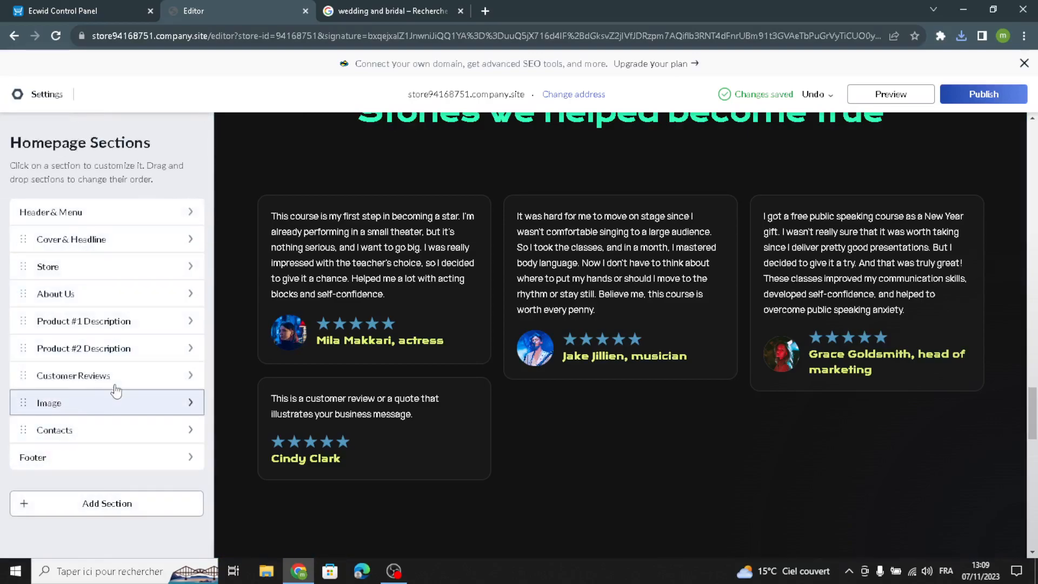
# - Open the Image section, and from the Google Images wedding results download the a&bé bridal shop photo of four brides
pyautogui.click(103, 408)
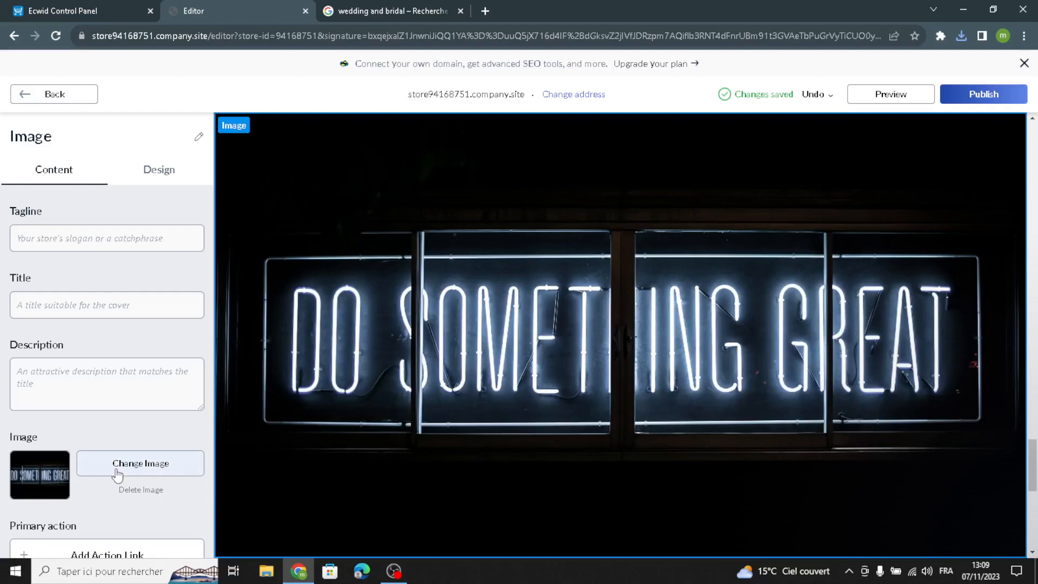
pyautogui.click(372, 8)
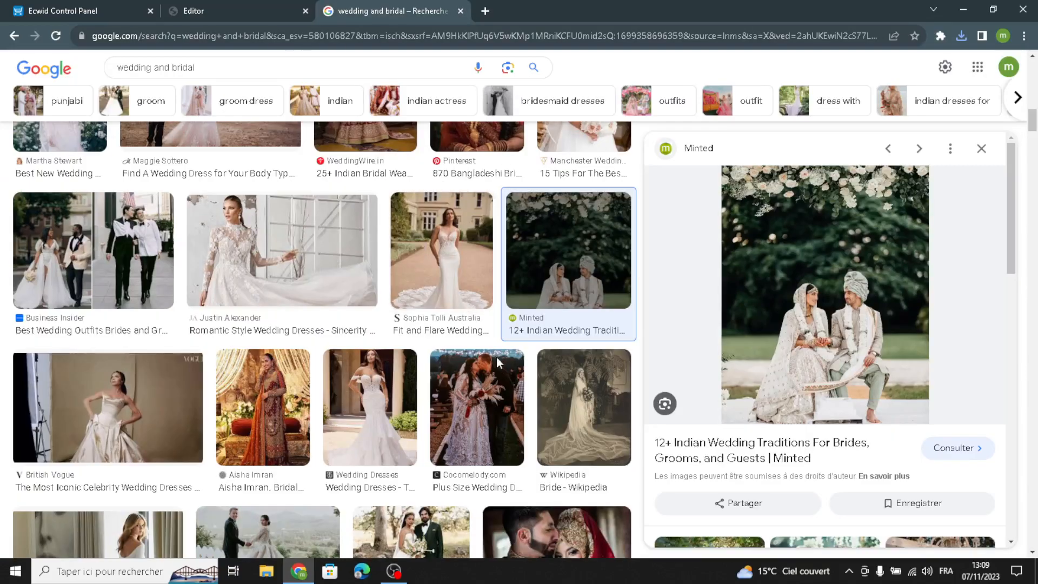
pyautogui.scroll(-5, 487, 351)
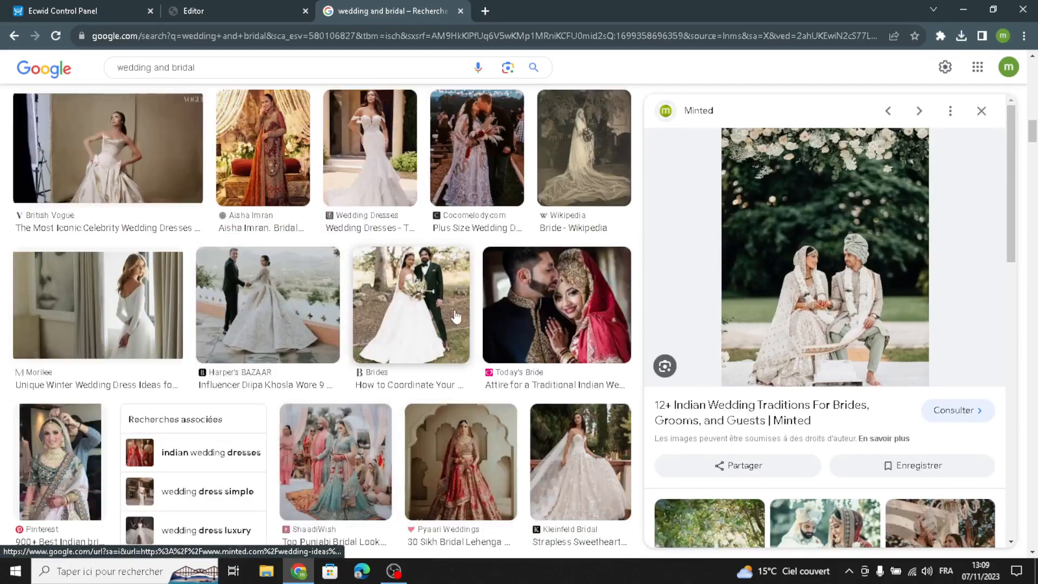
pyautogui.scroll(-8, 455, 316)
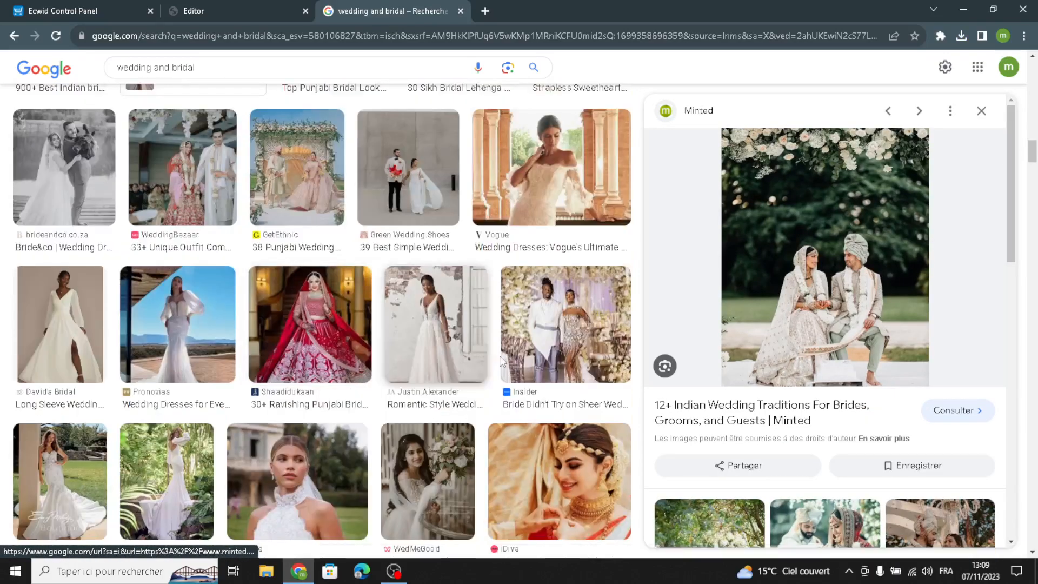
pyautogui.scroll(-7, 216, 427)
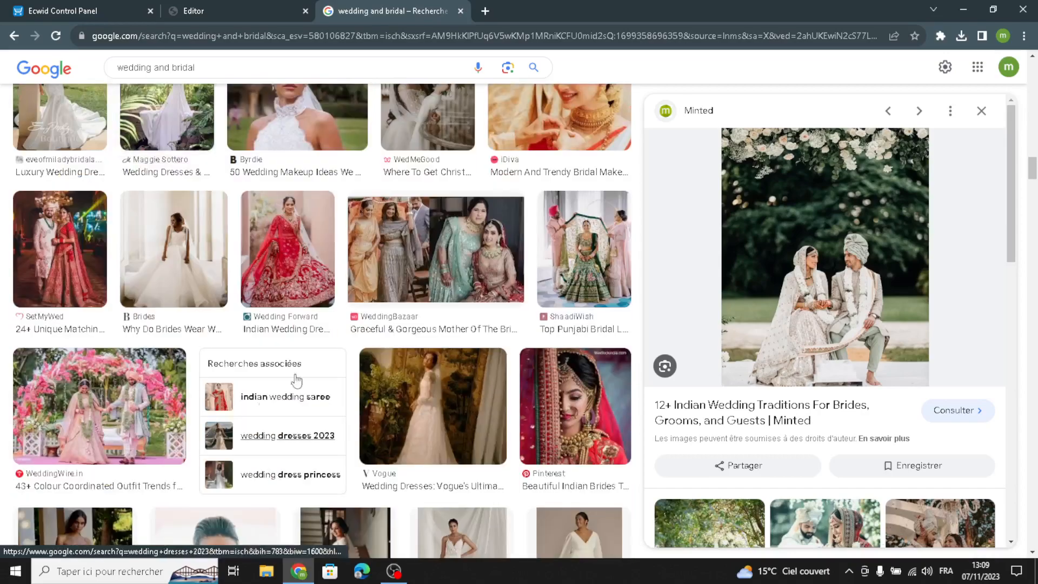
pyautogui.scroll(-11, 263, 402)
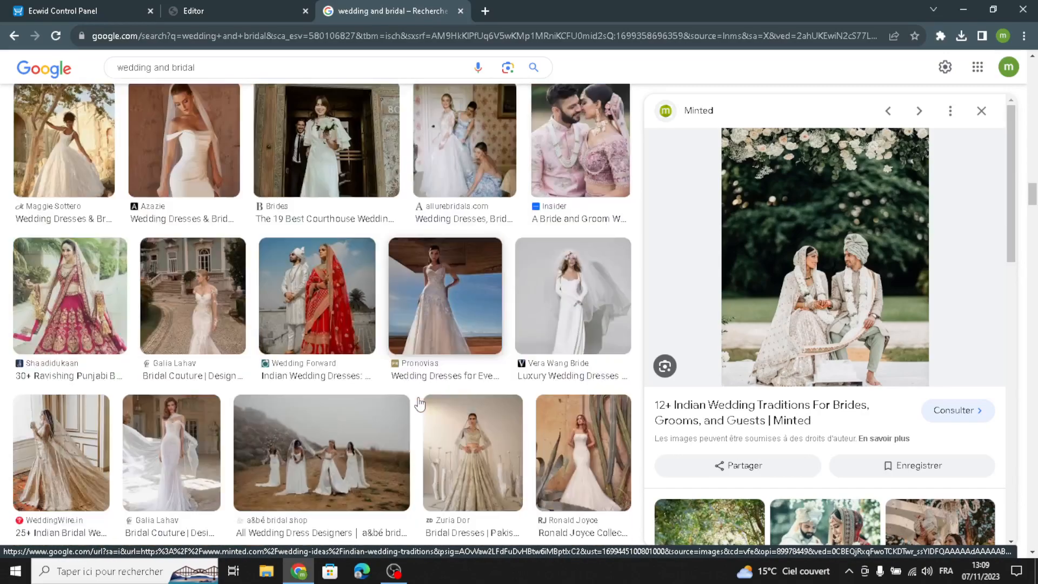
pyautogui.scroll(-4, 420, 403)
pyautogui.click(342, 300)
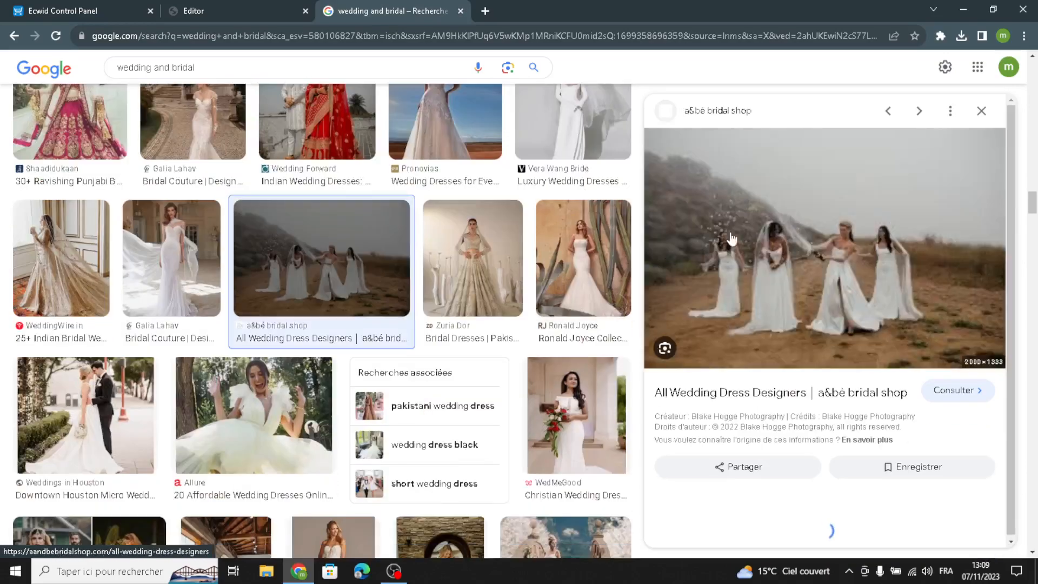
pyautogui.rightClick(781, 277)
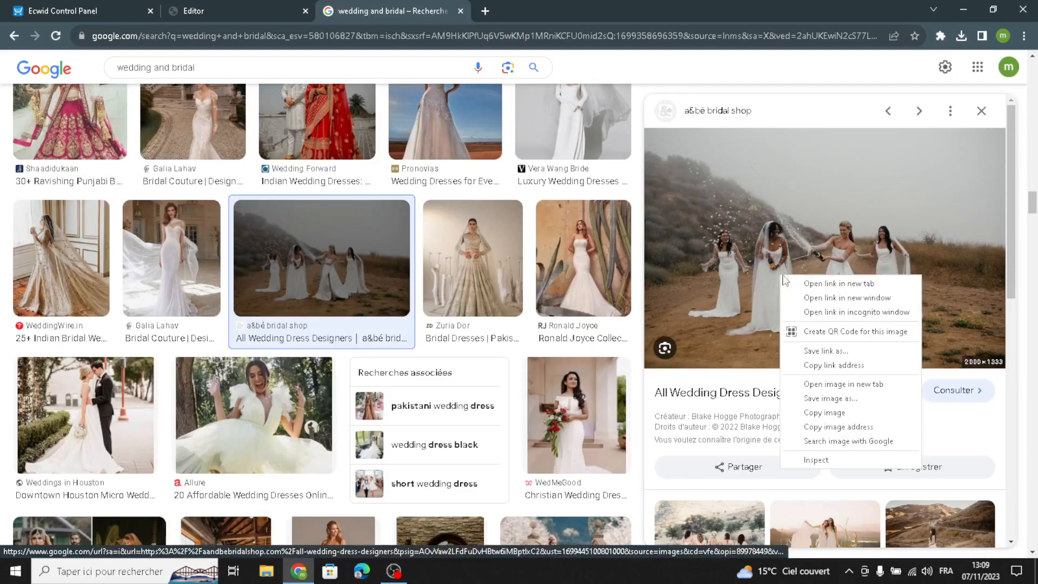
pyautogui.click(821, 401)
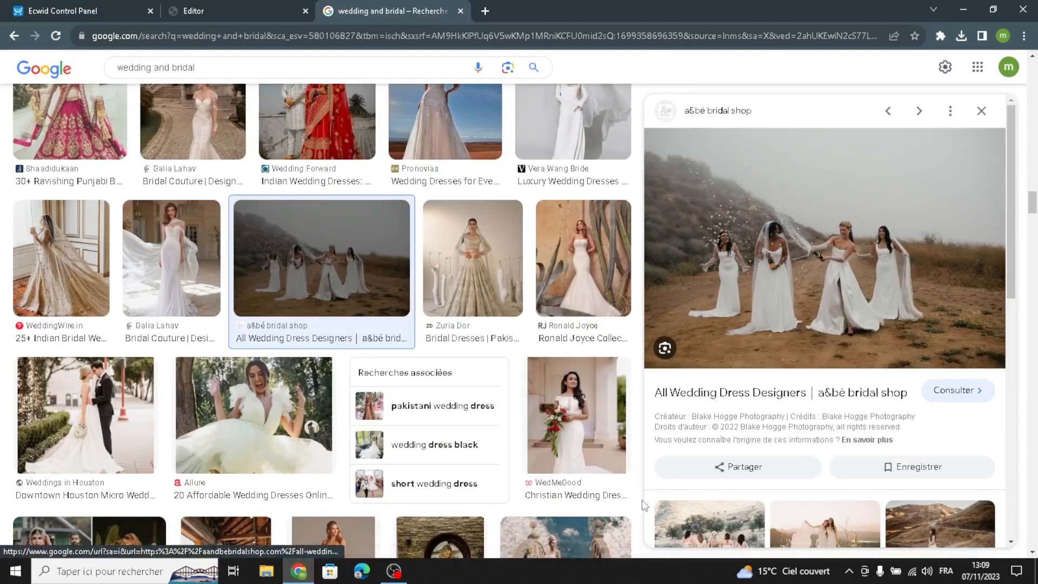
pyautogui.click(493, 530)
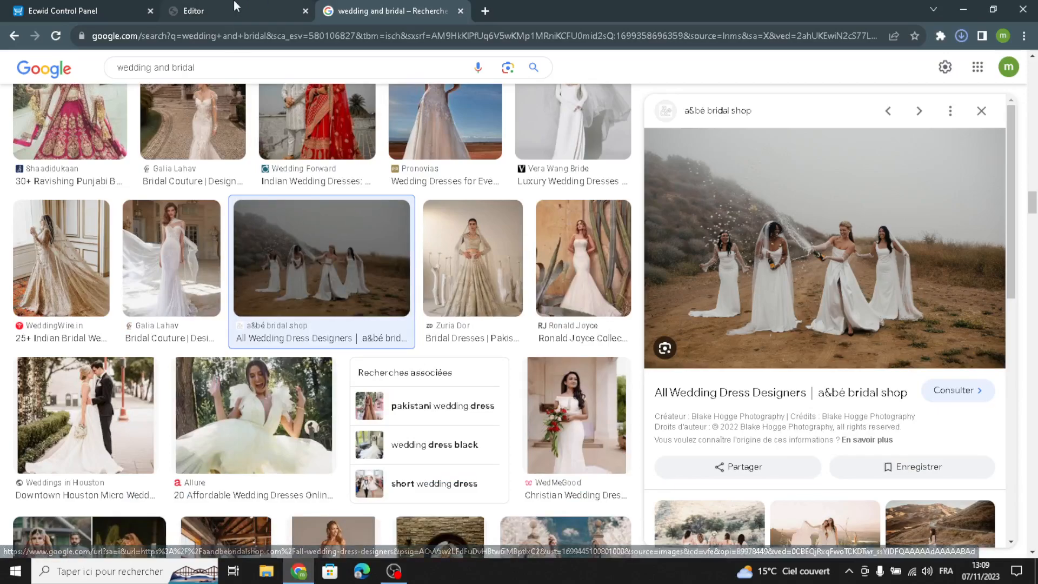
# - Return to the site editor and replace the Image section's picture with the downloaded aandbe-bridalshop photo of four brides
pyautogui.click(236, 7)
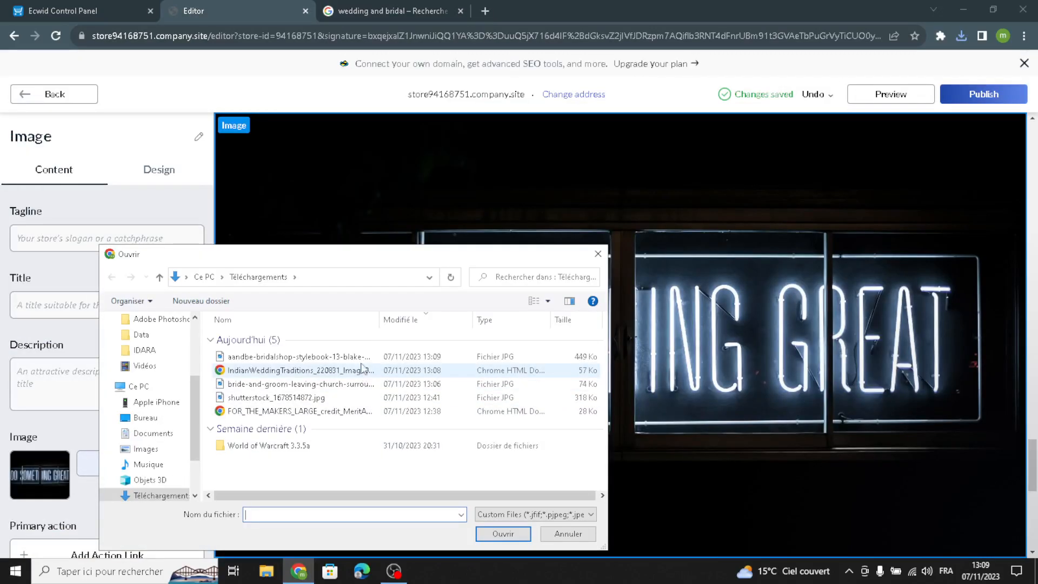
pyautogui.click(503, 533)
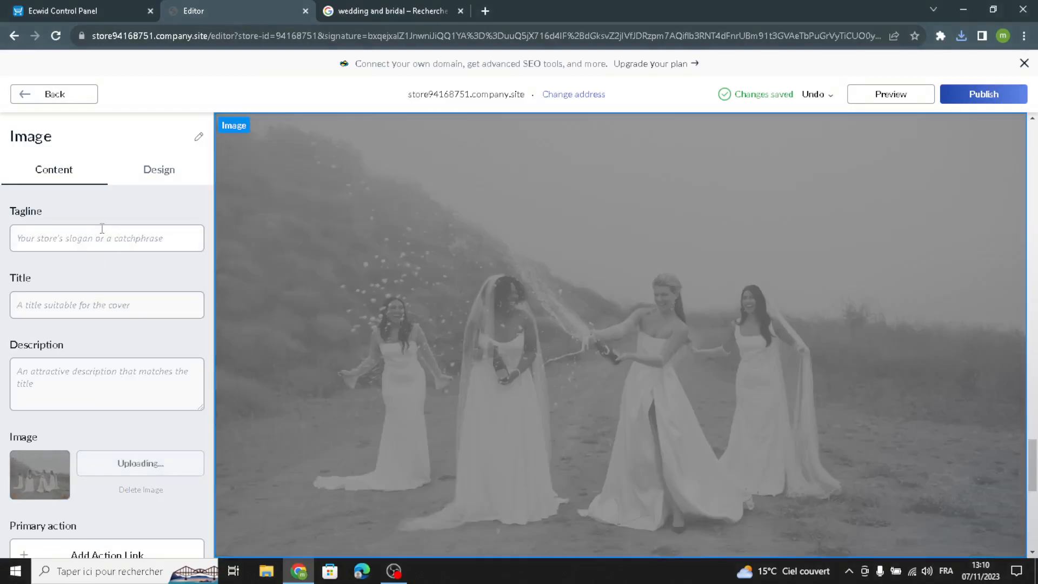
pyautogui.click(102, 305)
pyautogui.click(81, 372)
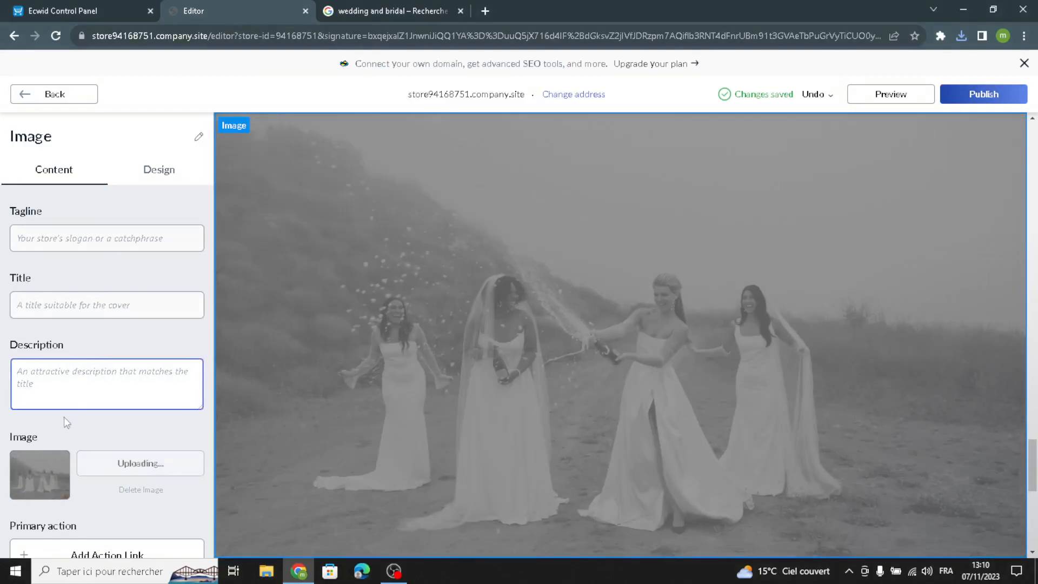
pyautogui.click(35, 445)
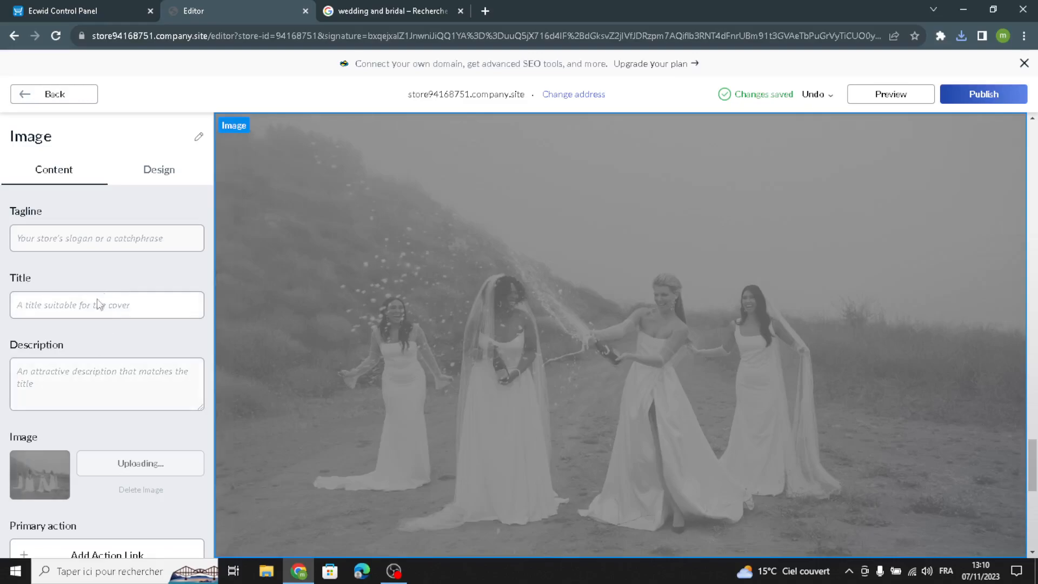
pyautogui.click(91, 384)
pyautogui.click(88, 305)
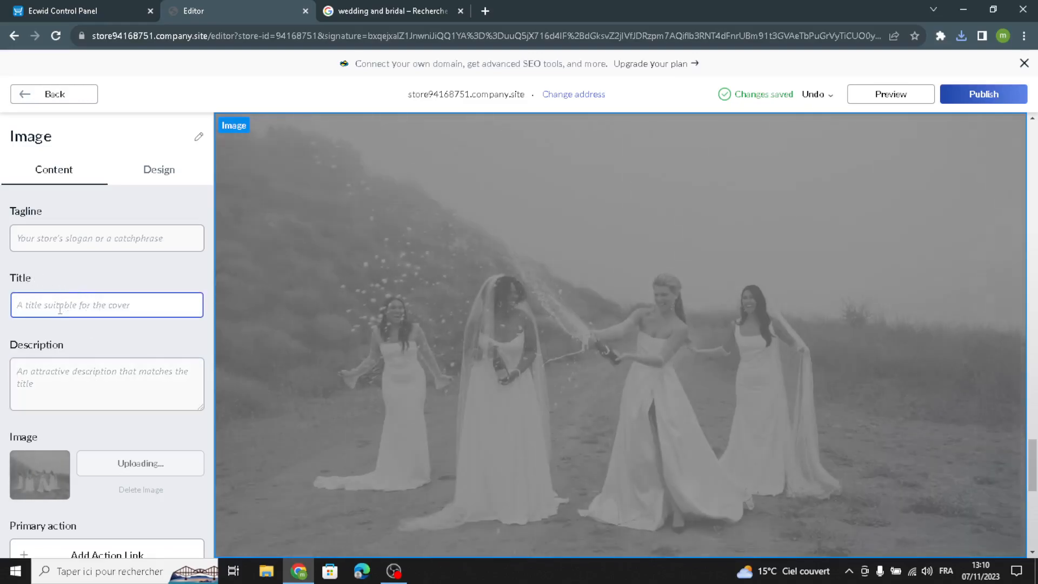
pyautogui.scroll(-3, 61, 307)
# - Leave the Image section, open the Contacts section and clear its description text
pyautogui.click(59, 102)
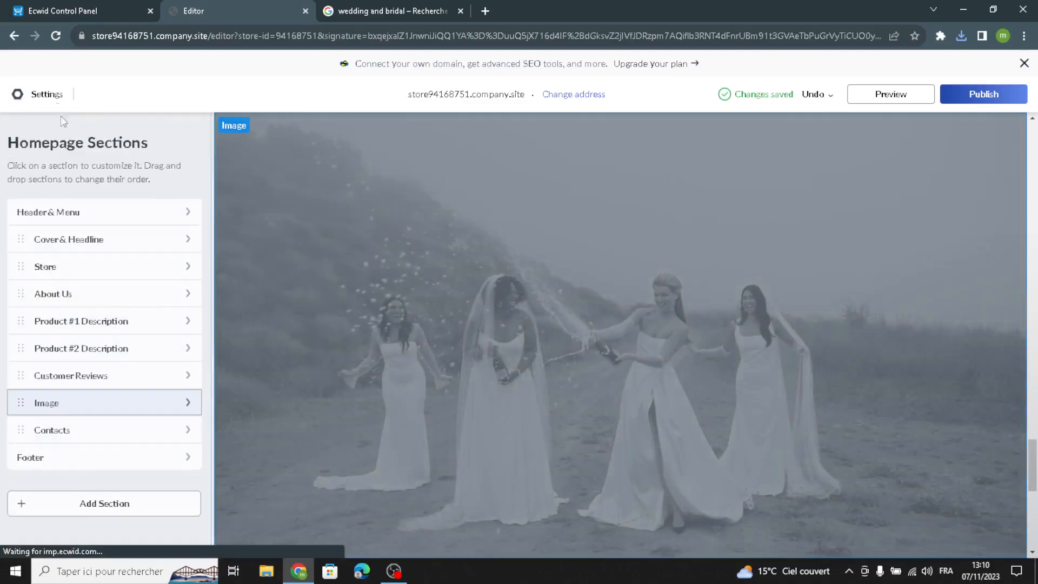
pyautogui.click(84, 430)
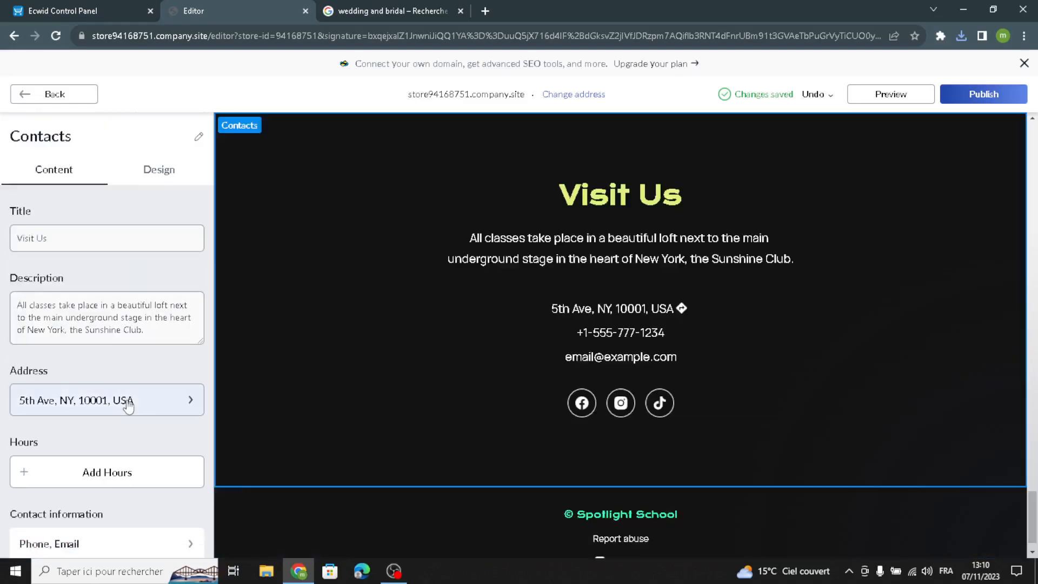
pyautogui.tripleClick(149, 320)
pyautogui.press('BackSpace')
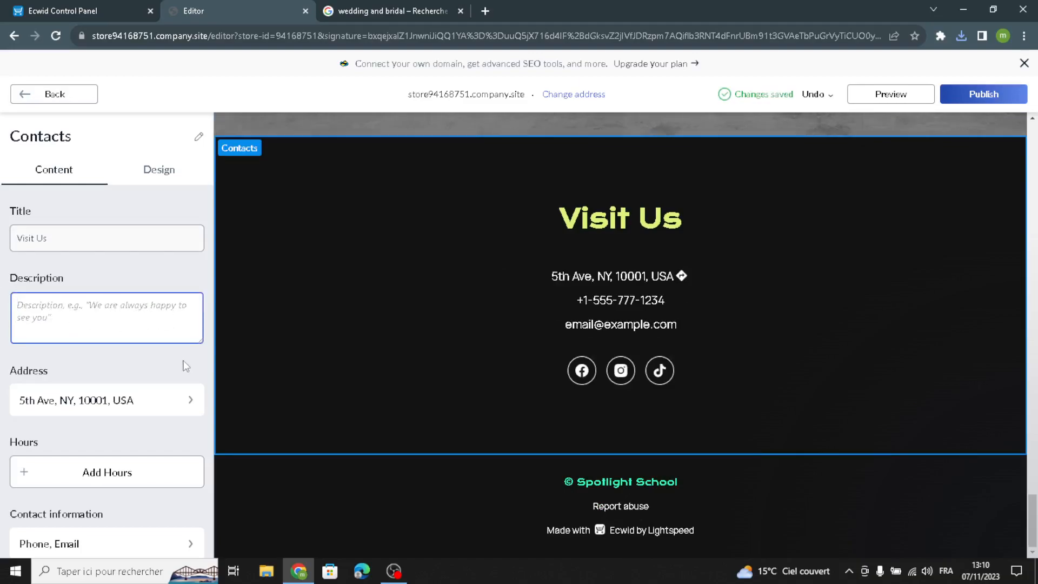
# - Add the subheading "Address" to the Contacts address block, check its Google Maps settings and return to the section
pyautogui.click(65, 400)
pyautogui.click(139, 212)
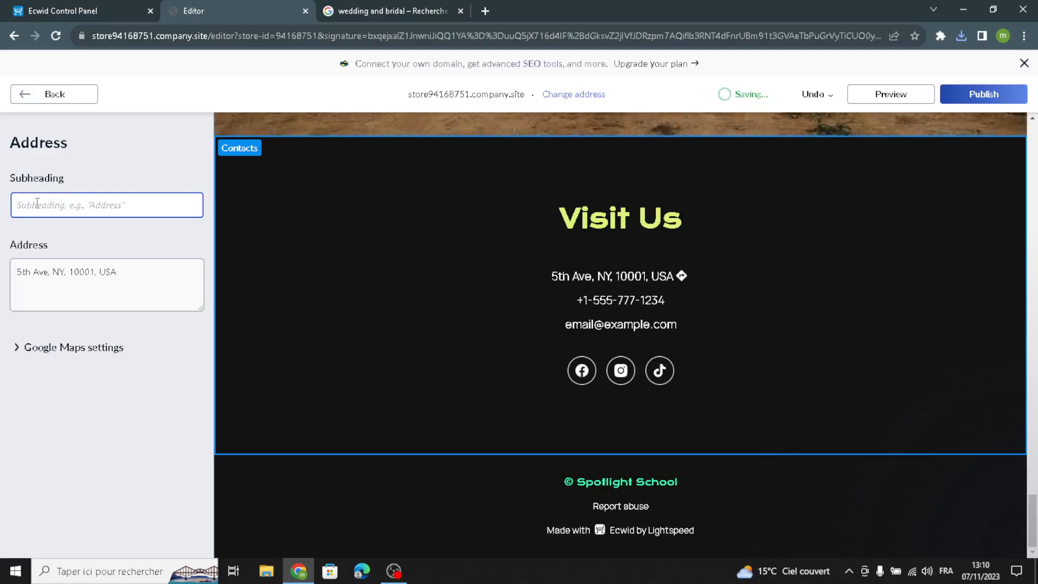
pyautogui.write('Address')
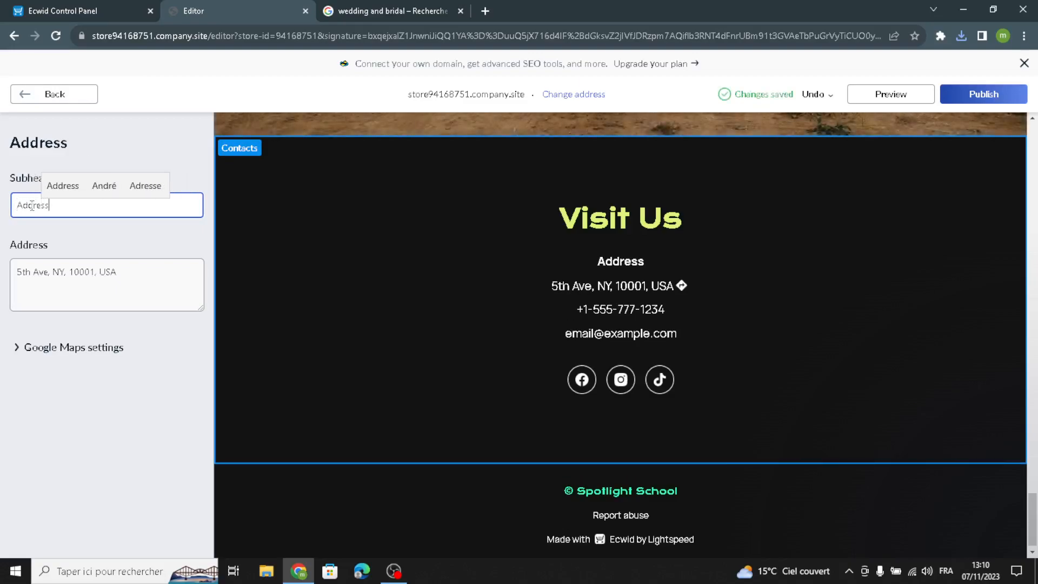
pyautogui.click(42, 367)
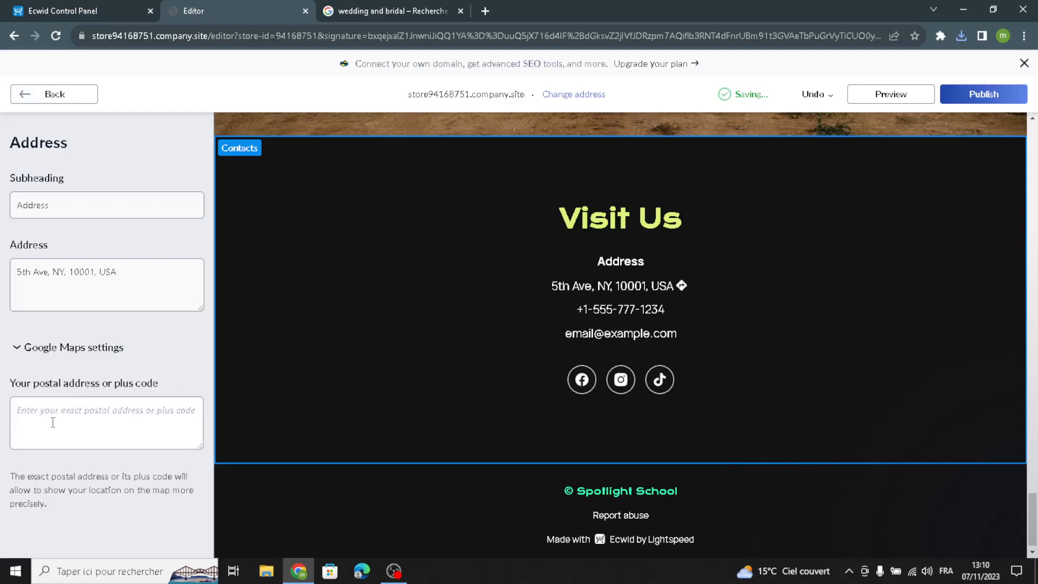
pyautogui.click(66, 99)
# - Apply the Contacts layout with a full-width map behind a left-aligned image and text card, and return to the homepage sections
pyautogui.scroll(-2, 68, 427)
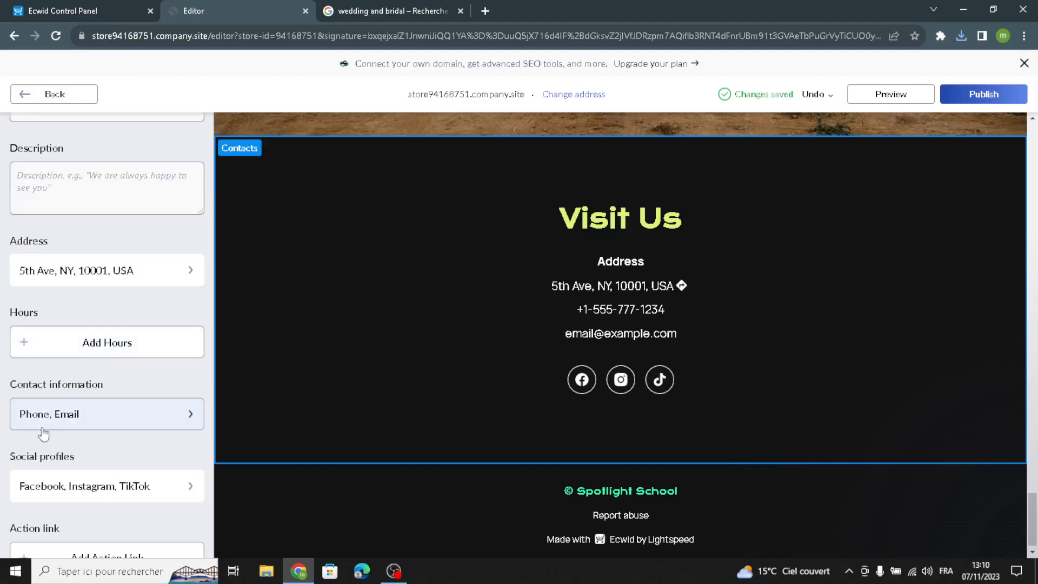
pyautogui.scroll(-1, 76, 486)
pyautogui.scroll(3, 99, 431)
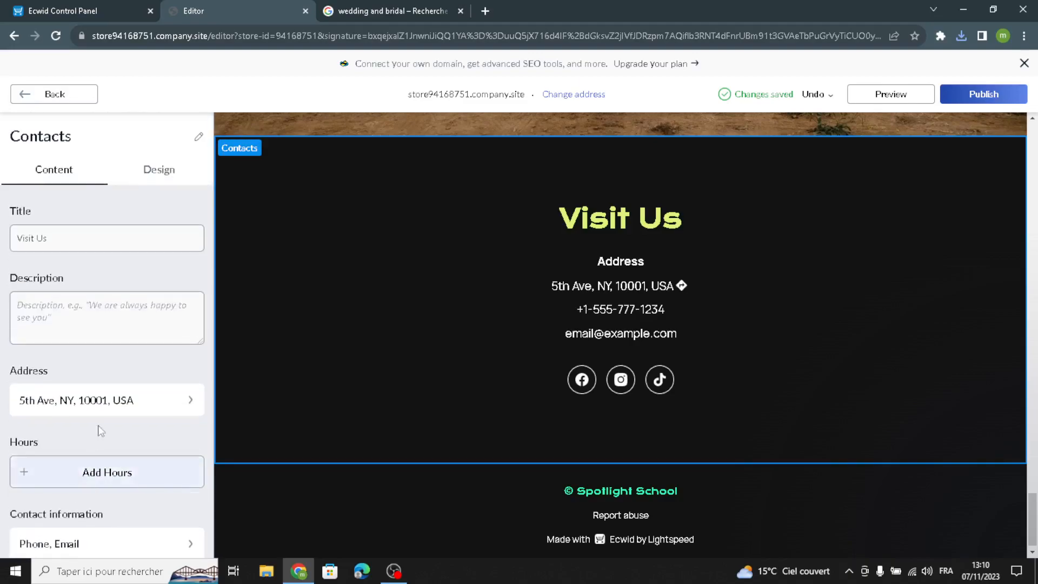
pyautogui.click(172, 176)
pyautogui.click(88, 315)
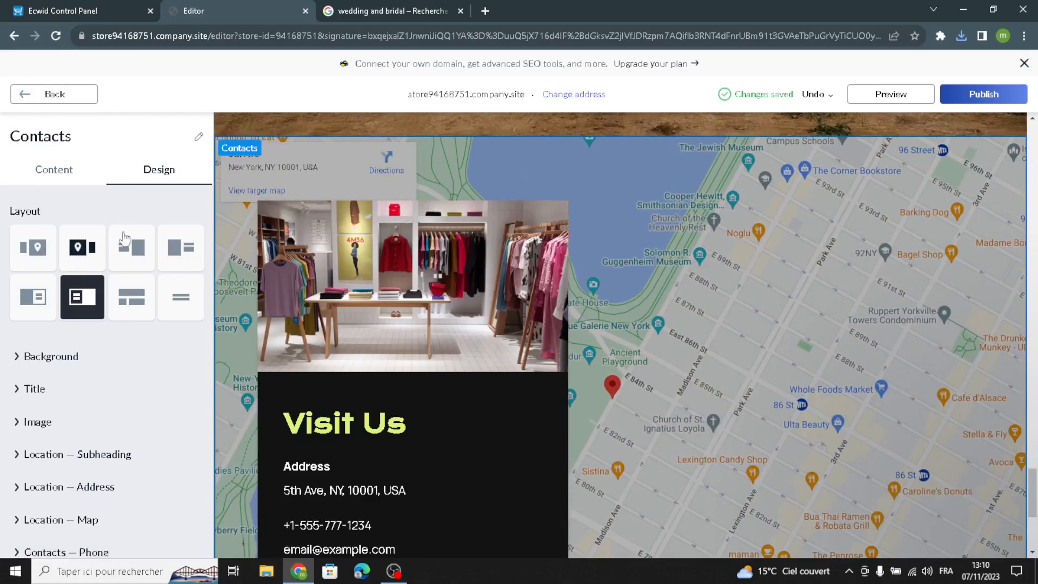
pyautogui.scroll(-2, 93, 321)
pyautogui.scroll(2, 93, 321)
pyautogui.click(51, 95)
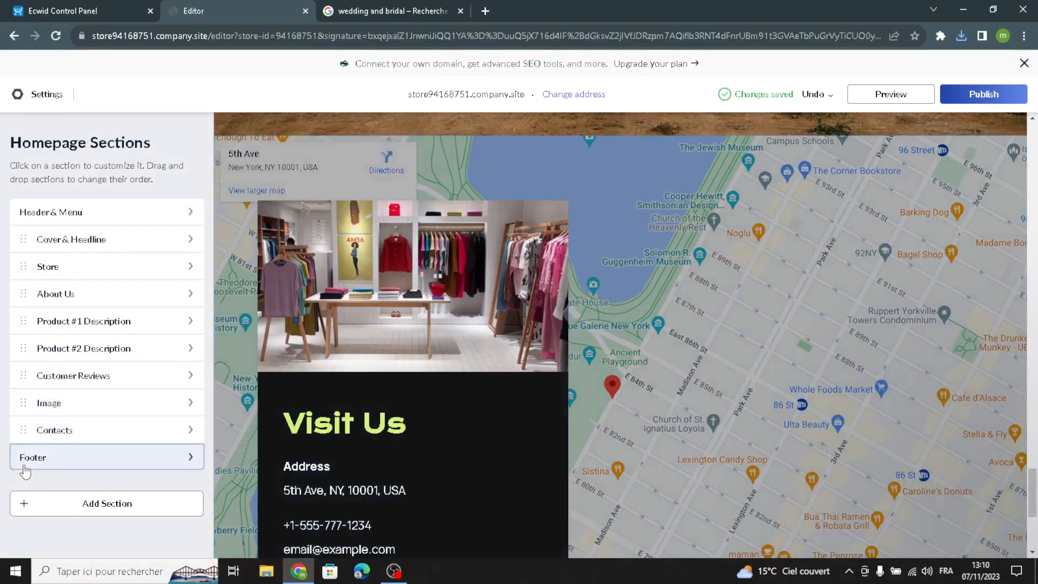
# - Change the Footer copyright text to "© BelleBridal", glance at the footer's design options and return to the homepage sections
pyautogui.click(53, 455)
pyautogui.moveTo(123, 250); pyautogui.dragTo(4, 234)
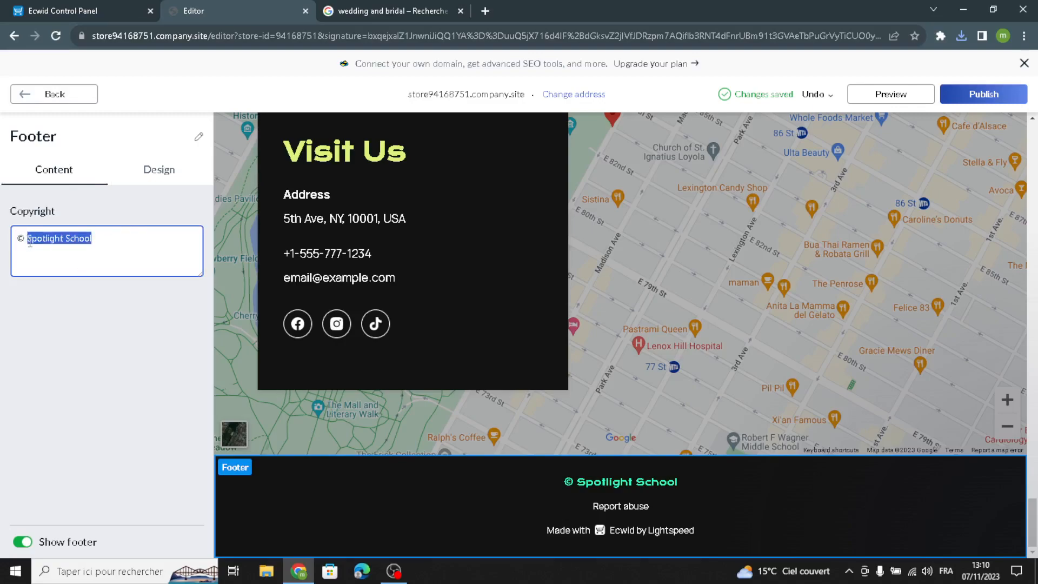
pyautogui.write('BelleBridal')
pyautogui.click(52, 312)
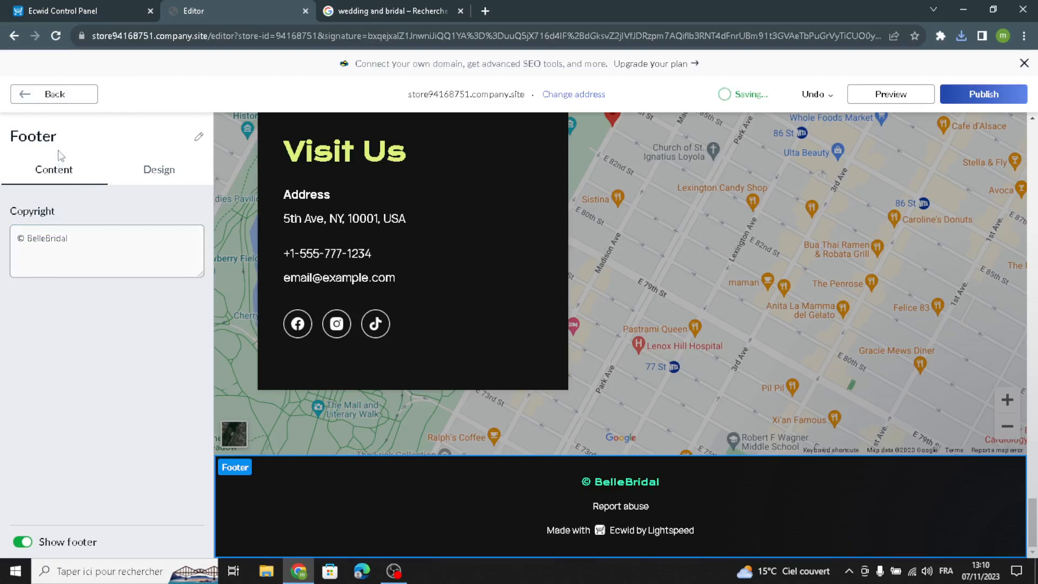
pyautogui.click(159, 170)
pyautogui.click(44, 95)
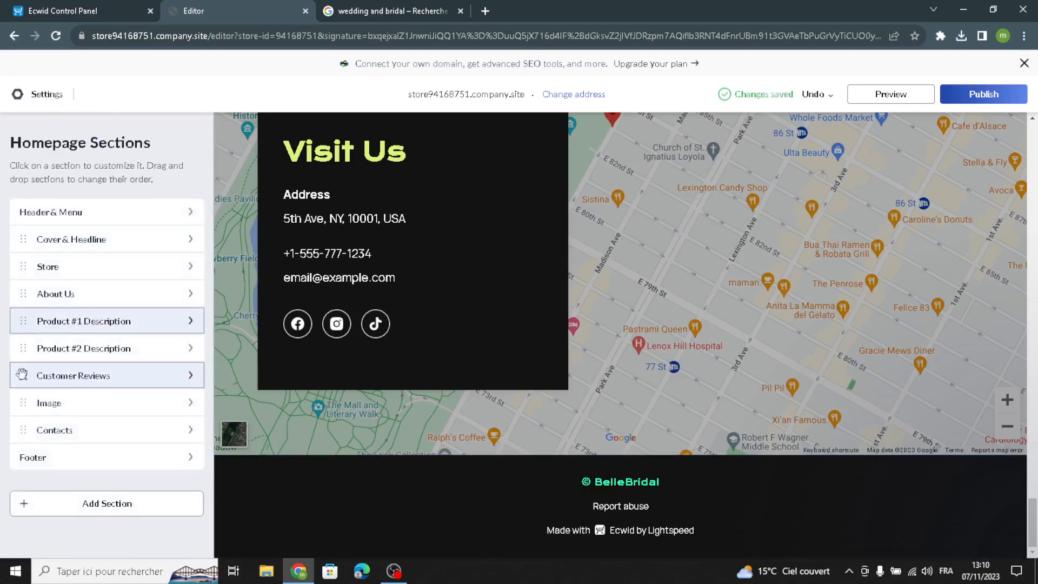
# - Browse the templates available for new sections, such as Special Offers, Promo Sliders and Company Info, without adding one
pyautogui.click(82, 514)
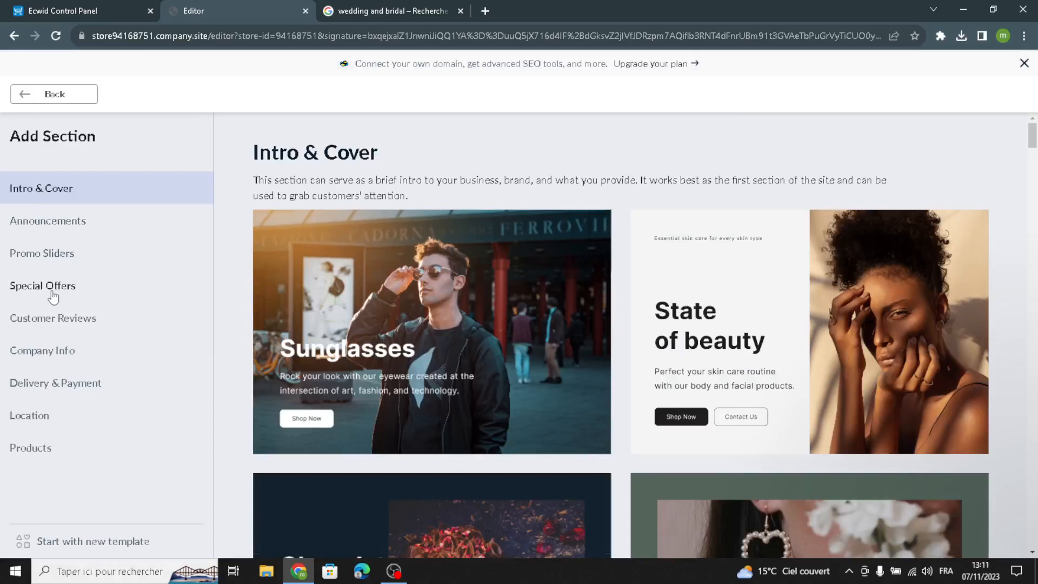
pyautogui.click(53, 296)
pyautogui.click(51, 252)
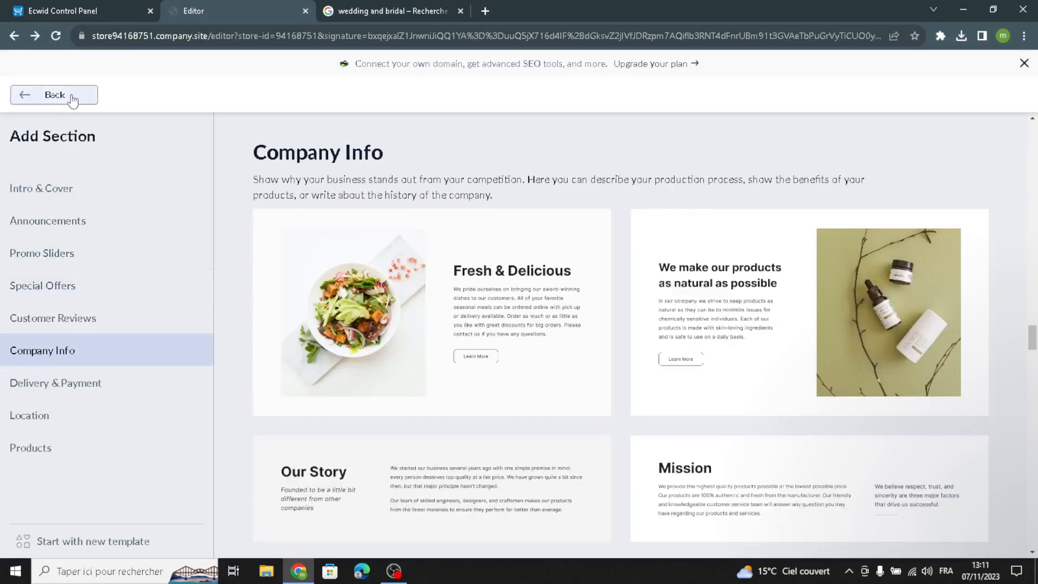
pyautogui.click(75, 95)
# - Publish the site and review the homepage from the cover down to the contacts map
pyautogui.scroll(10, 609, 301)
pyautogui.scroll(15, 643, 294)
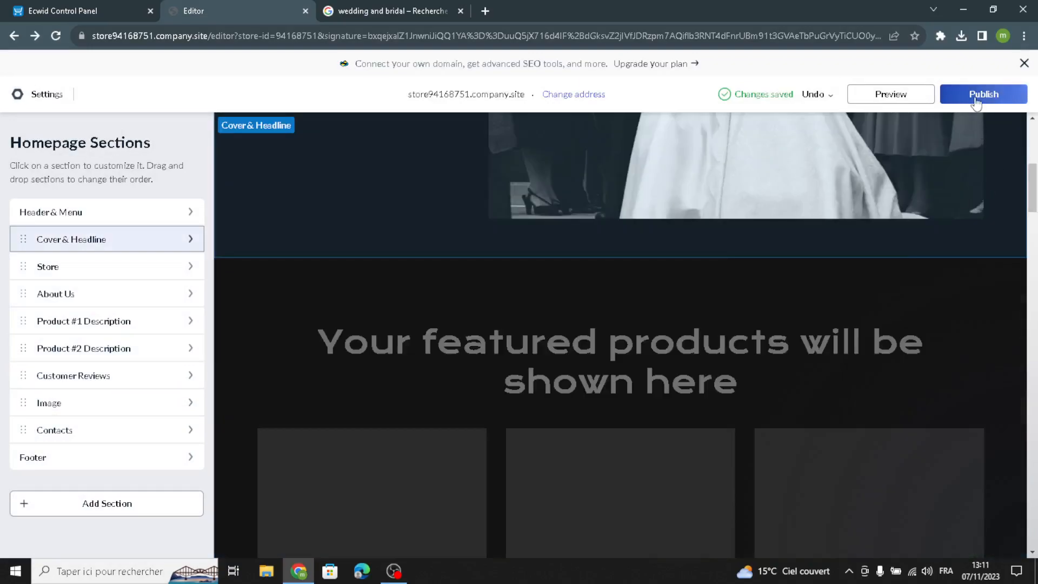
pyautogui.click(976, 103)
pyautogui.scroll(5, 591, 371)
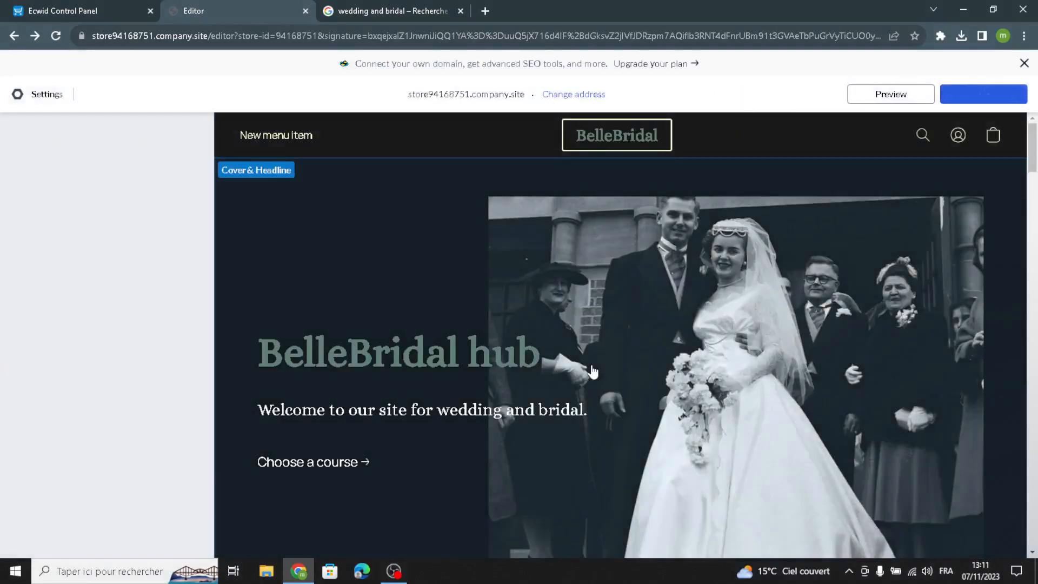
pyautogui.scroll(-10, 591, 373)
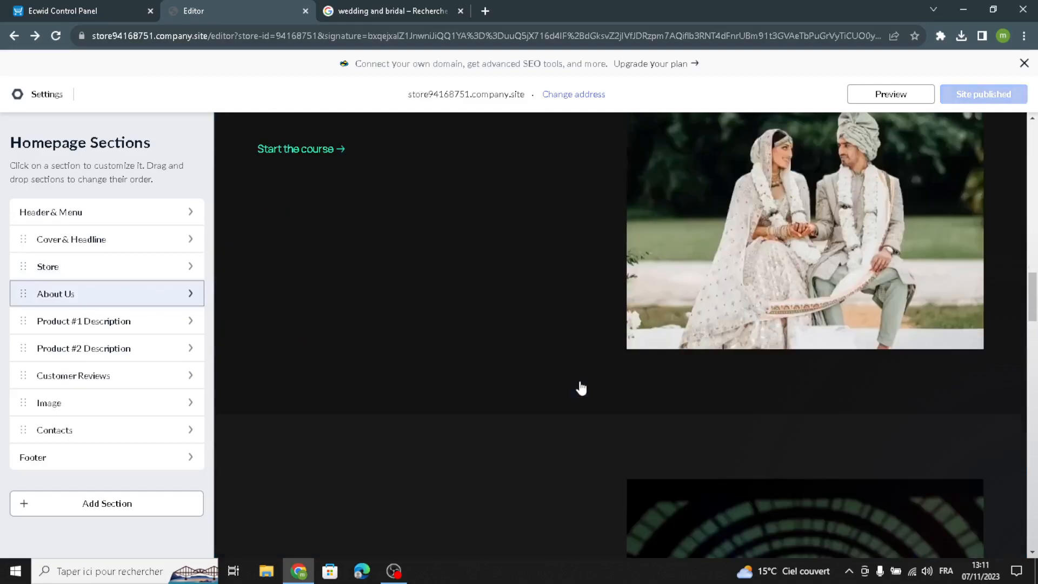
pyautogui.scroll(-8, 581, 388)
pyautogui.scroll(-15, 578, 395)
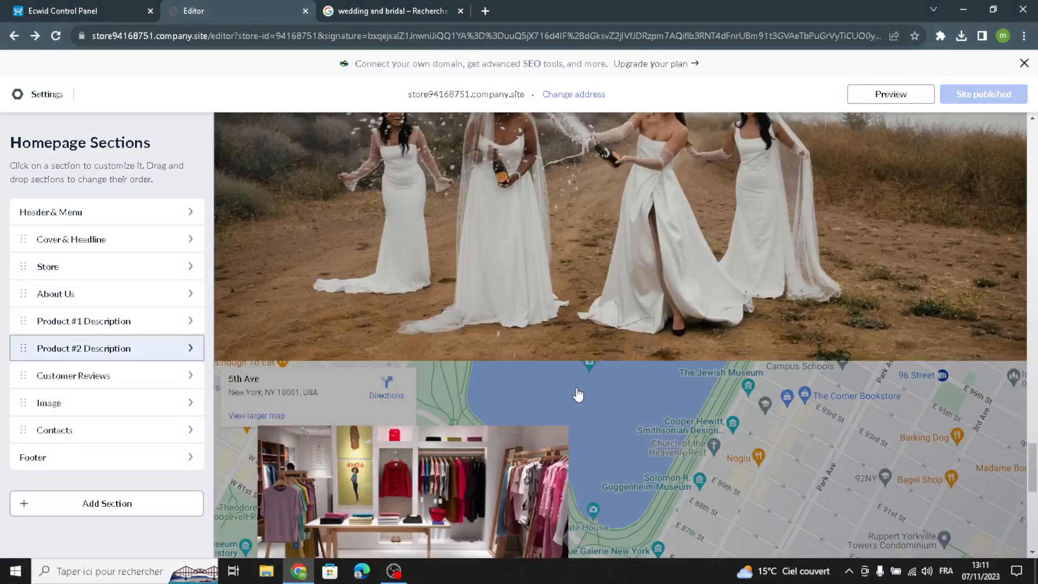